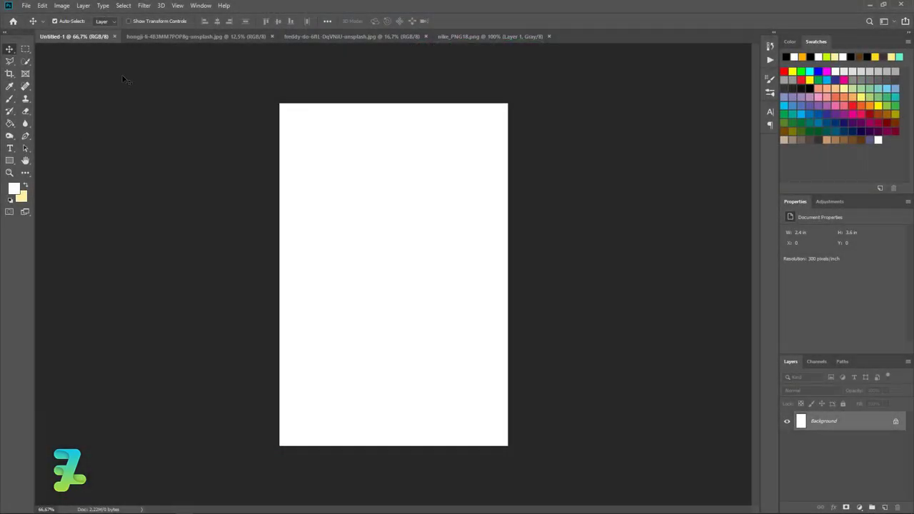
Drag the neon NIKE AIR photo from its own window into the Untitled-1 poster.
click(187, 37)
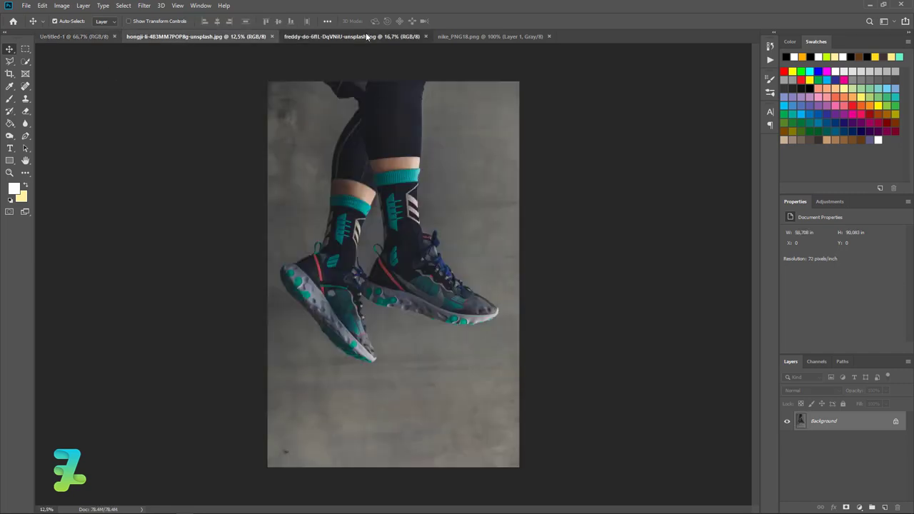
right_click(366, 37)
click(403, 69)
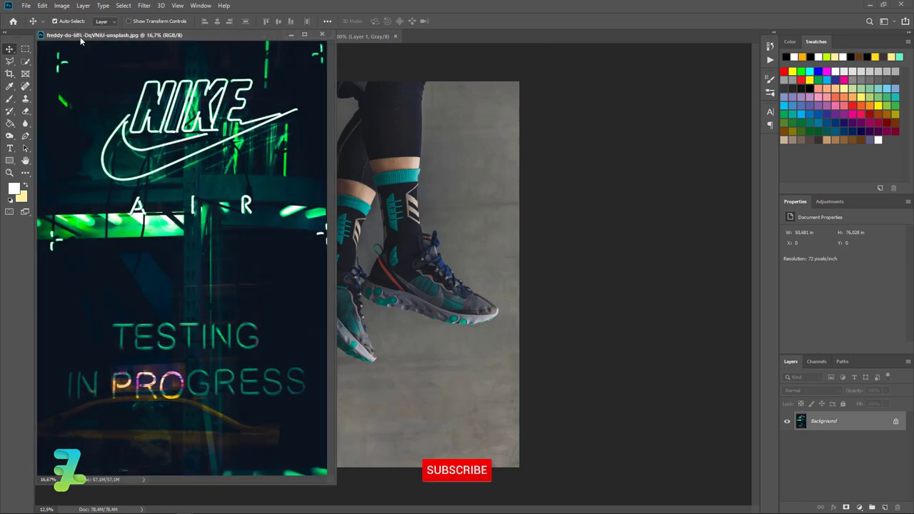
drag(80, 37, 96, 76)
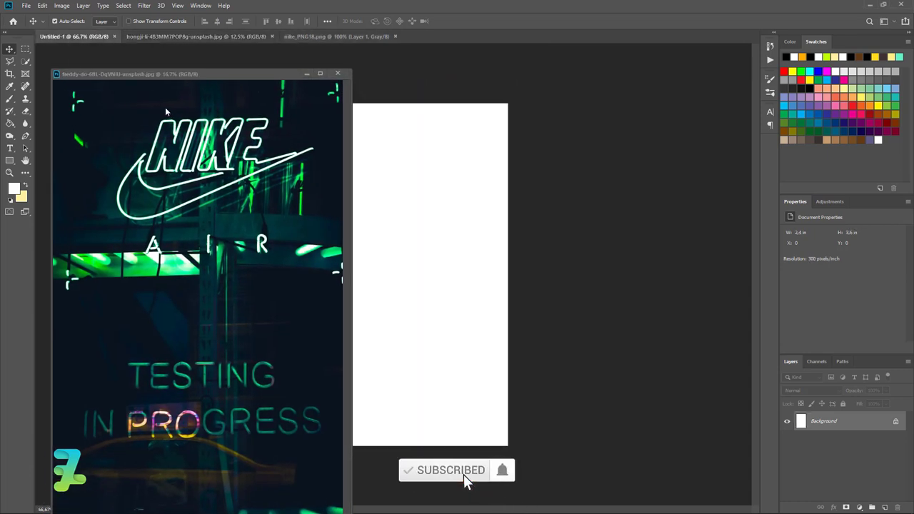
drag(284, 154, 372, 206)
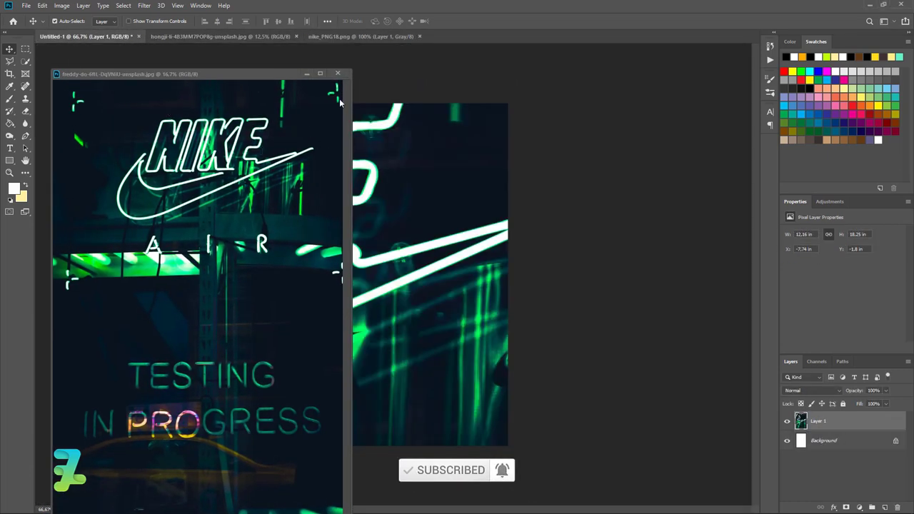
click(338, 73)
Scale the Nike photo layer to just cover the canvas, about 2.47 × 3.71 in.
key(ctrl+t)
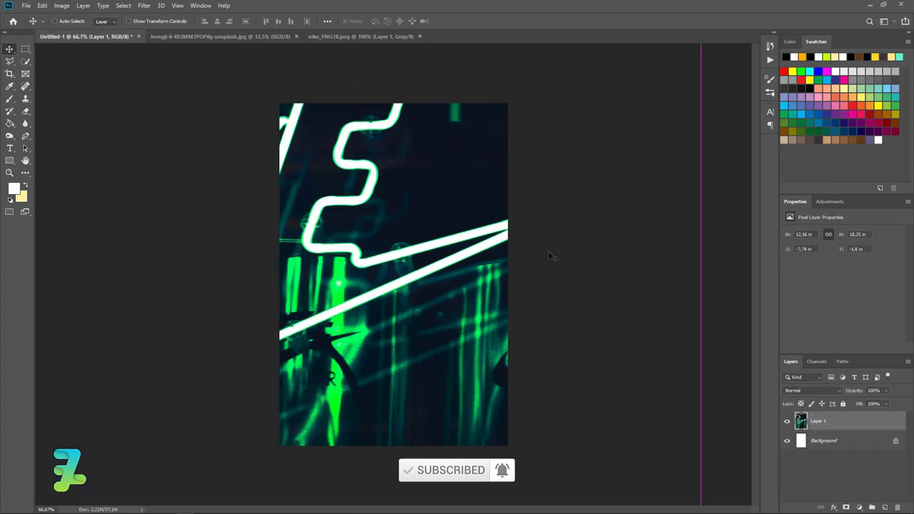
key(ctrl+minus)
key(ctrl+minus)
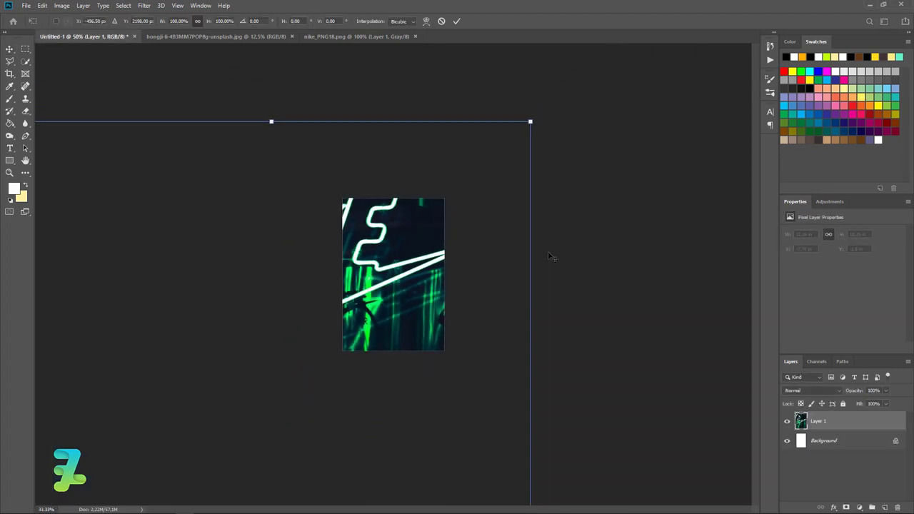
key(ctrl+minus)
key(ctrl+minus)
key(ctrl+minus)
key(ctrl+minus)
key(ctrl+minus)
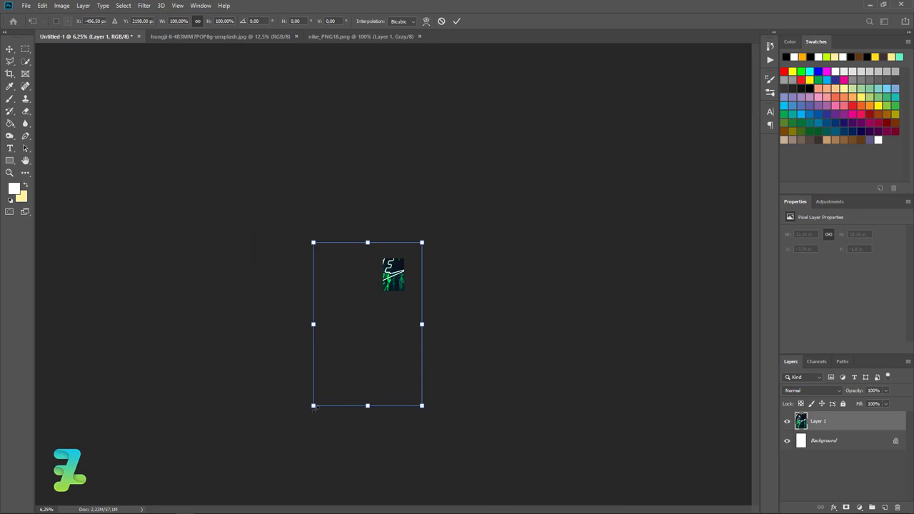
drag(315, 407, 364, 299)
drag(421, 243, 413, 254)
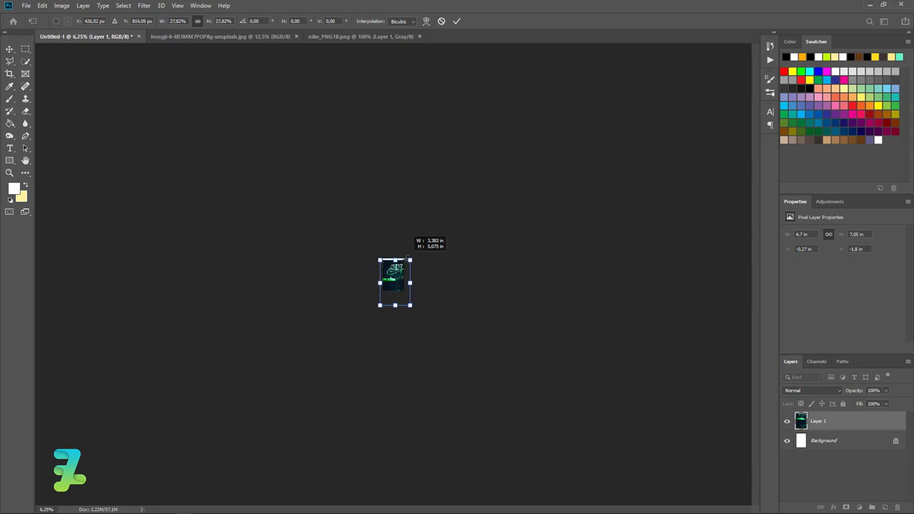
drag(419, 305, 409, 299)
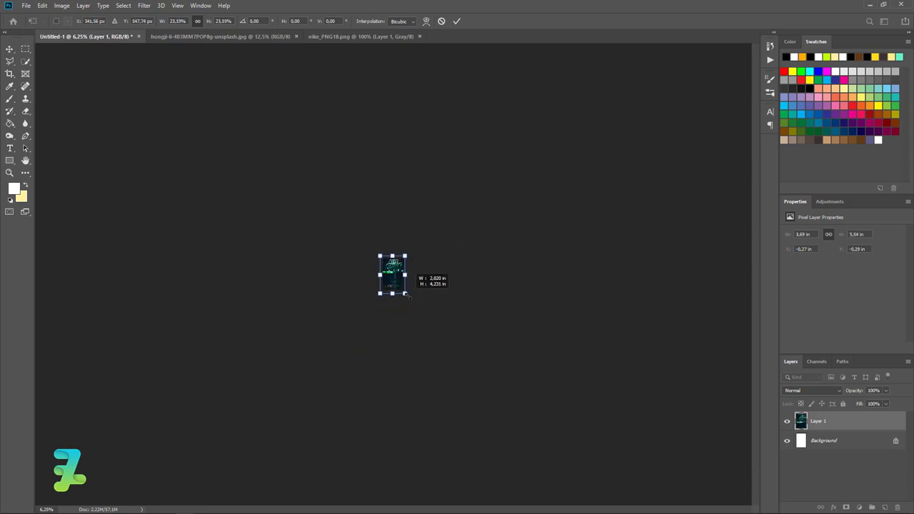
key(ctrl+0)
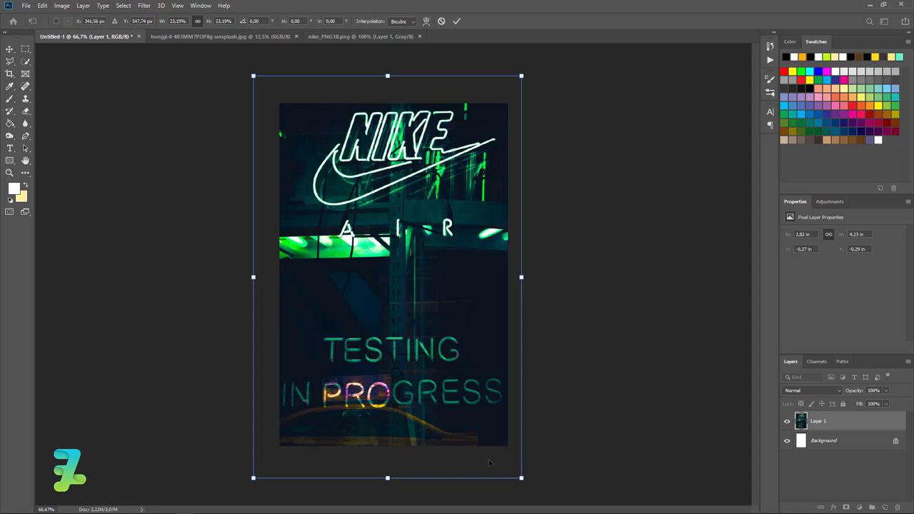
drag(521, 477, 509, 459)
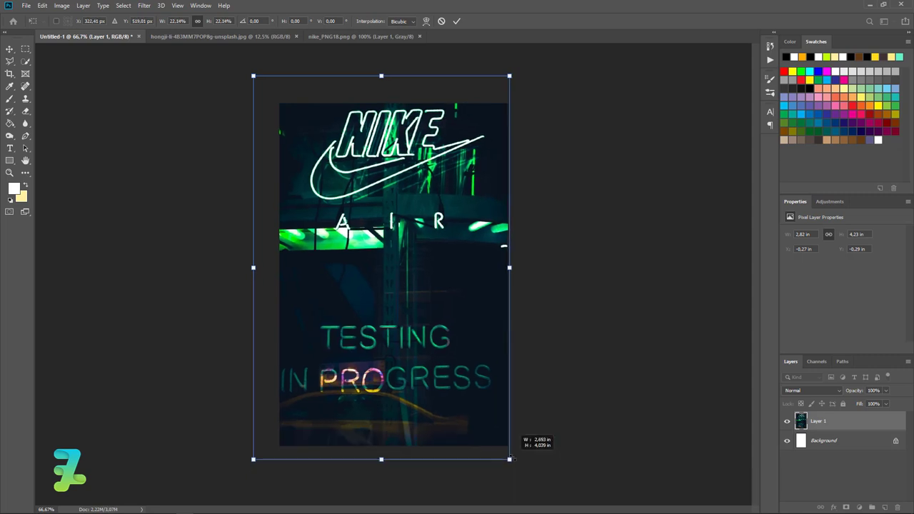
drag(249, 455, 269, 441)
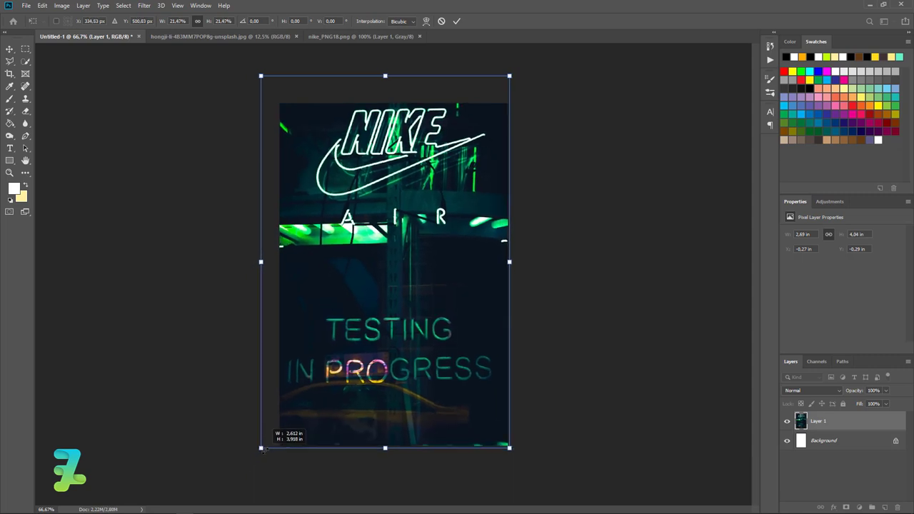
drag(262, 75, 274, 94)
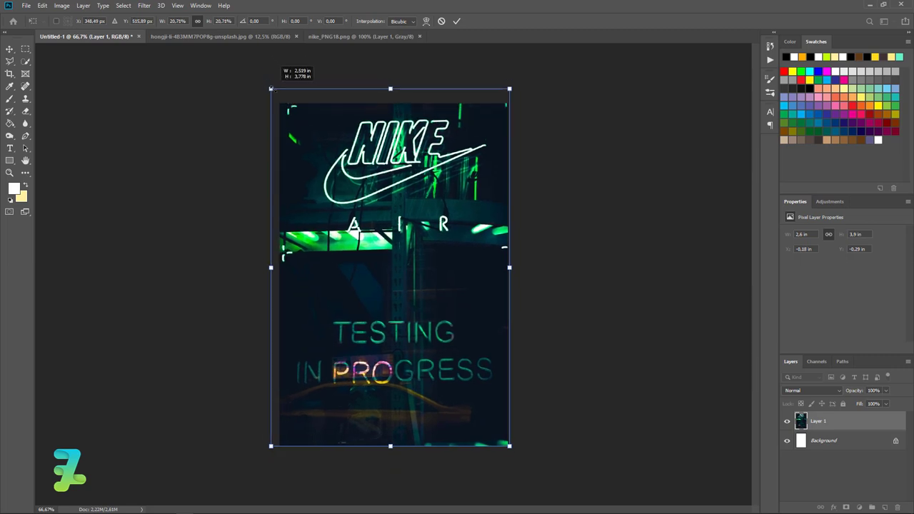
click(9, 48)
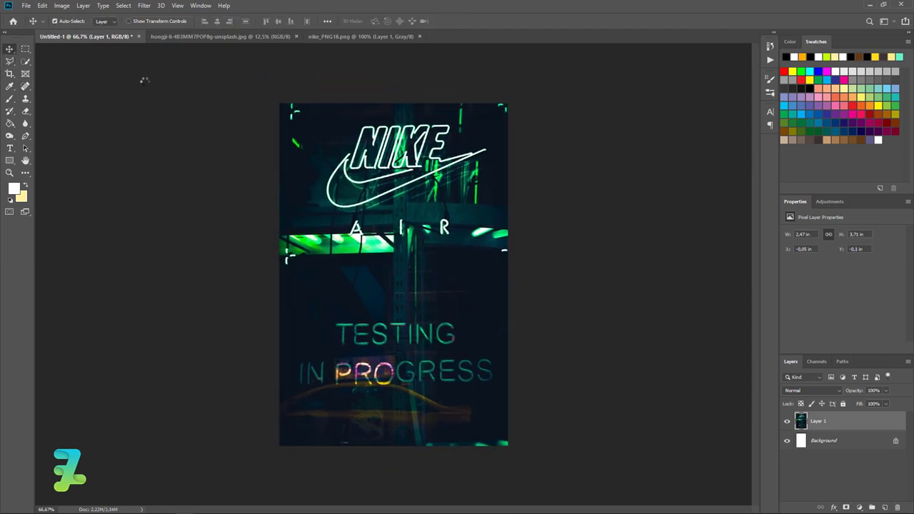
Align the Nike photo to the canvas's horizontal and vertical centres.
key(ctrl+a)
click(219, 21)
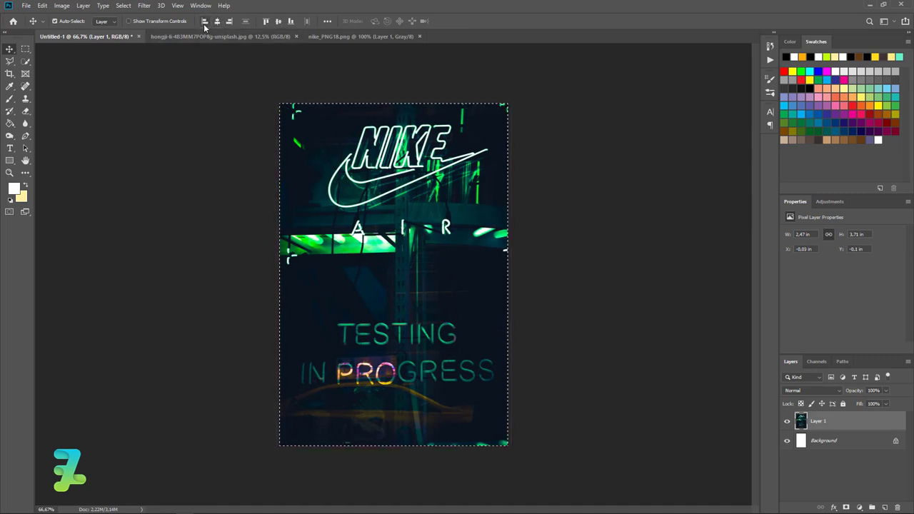
click(277, 21)
click(278, 21)
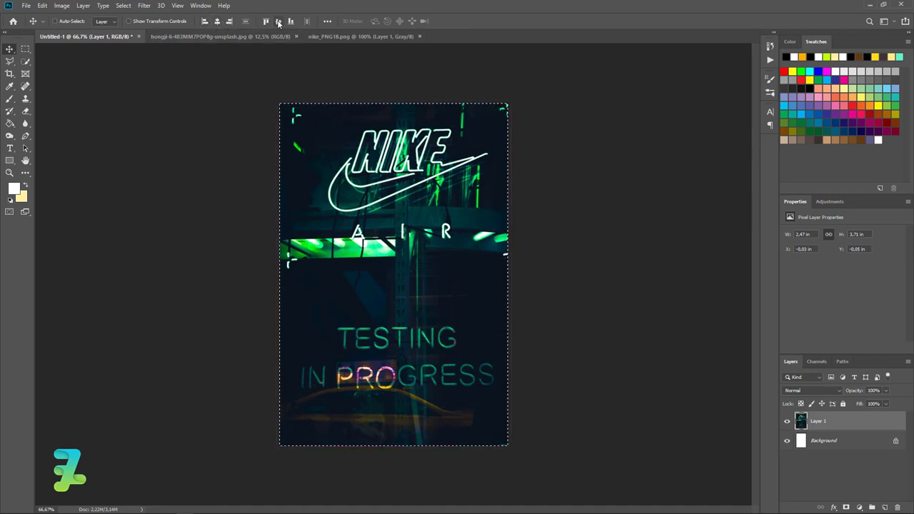
Drag the sneaker photo from its own window into the poster as a new layer.
key(ctrl+d)
click(196, 39)
right_click(197, 39)
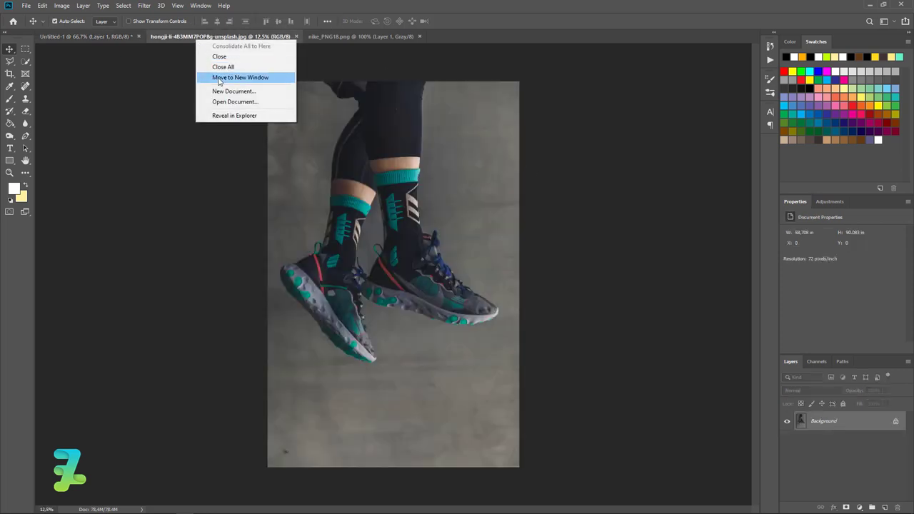
click(219, 78)
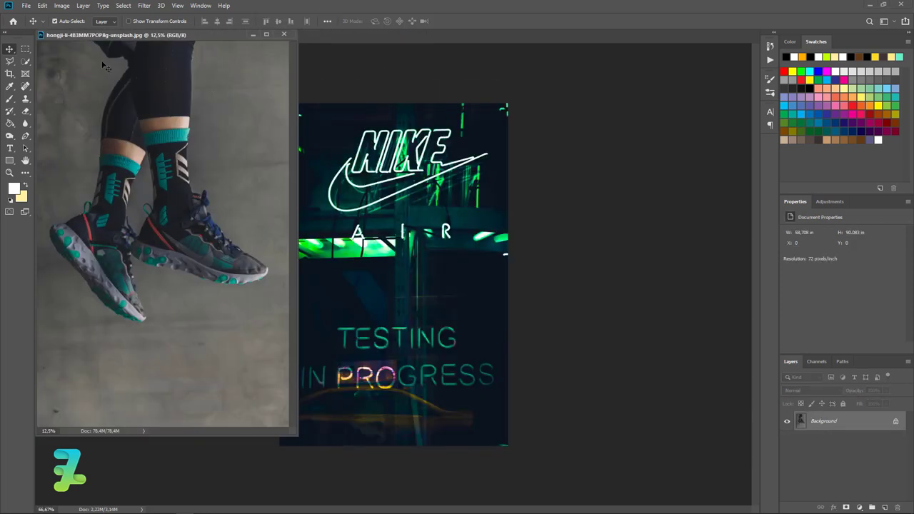
drag(105, 67, 371, 178)
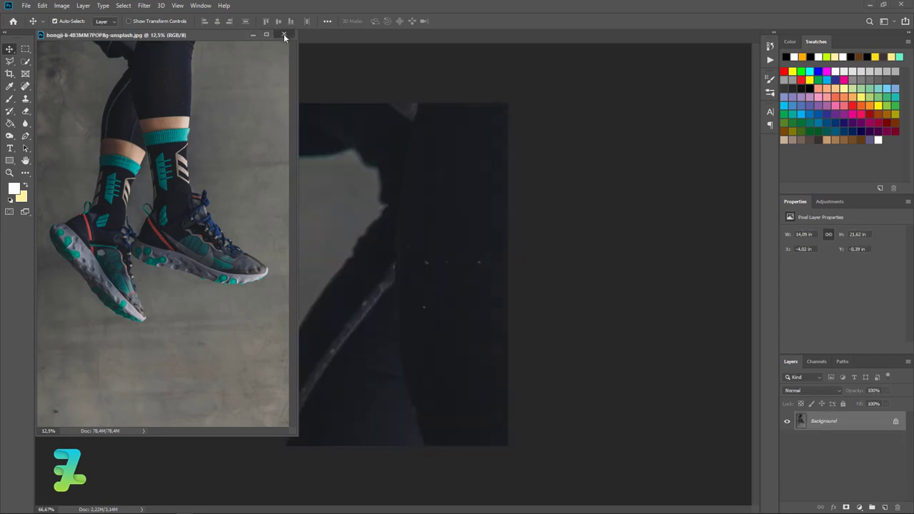
click(283, 34)
Scale the sneaker layer to about 1.89 × 2.9 in, smaller than the poster.
key(ctrl+t)
key(ctrl+minus)
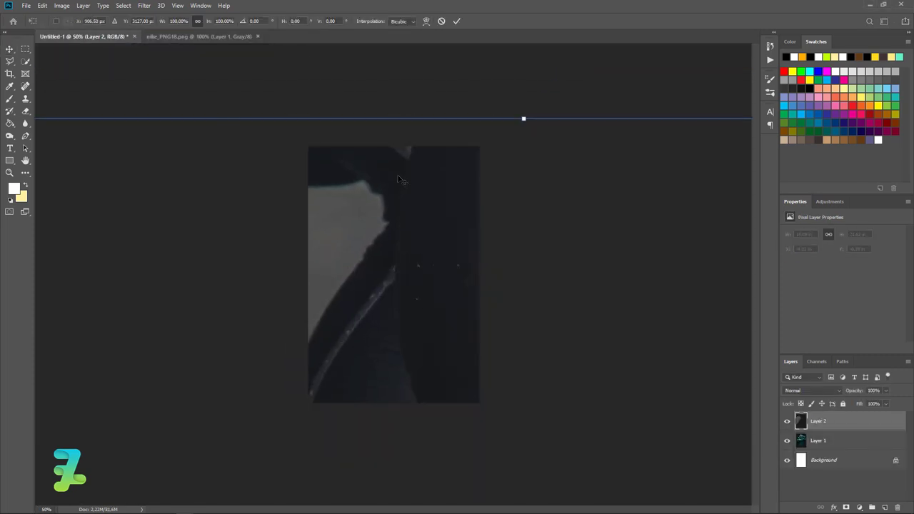
key(ctrl+minus)
key(ctrl+minus)
key(ctrl+minus)
key(ctrl+minus)
key(ctrl+minus)
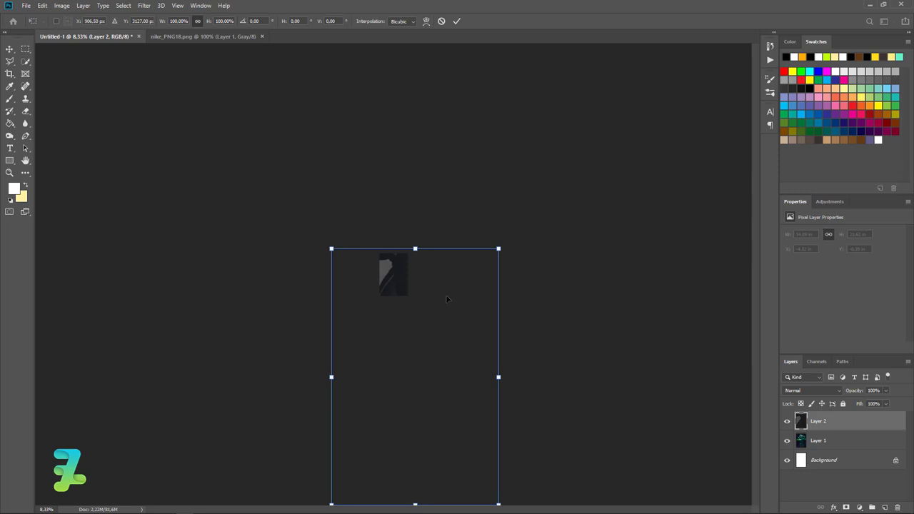
mouse_move(498, 250)
mouse_down()
mouse_move(395, 348)
mouse_move(417, 314)
mouse_move(400, 266)
mouse_move(399, 274)
mouse_up()
key(ctrl+plus)
key(ctrl+plus)
key(ctrl+plus)
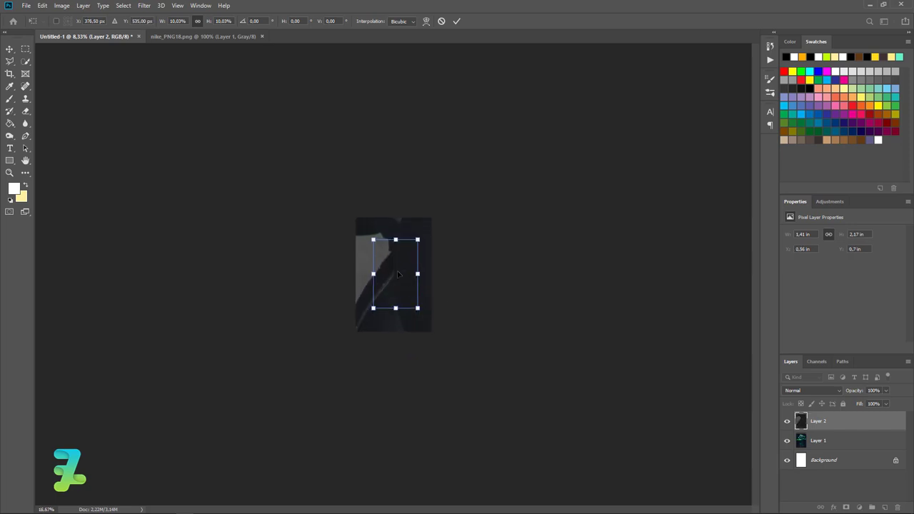
key(ctrl+plus)
key(ctrl+plus)
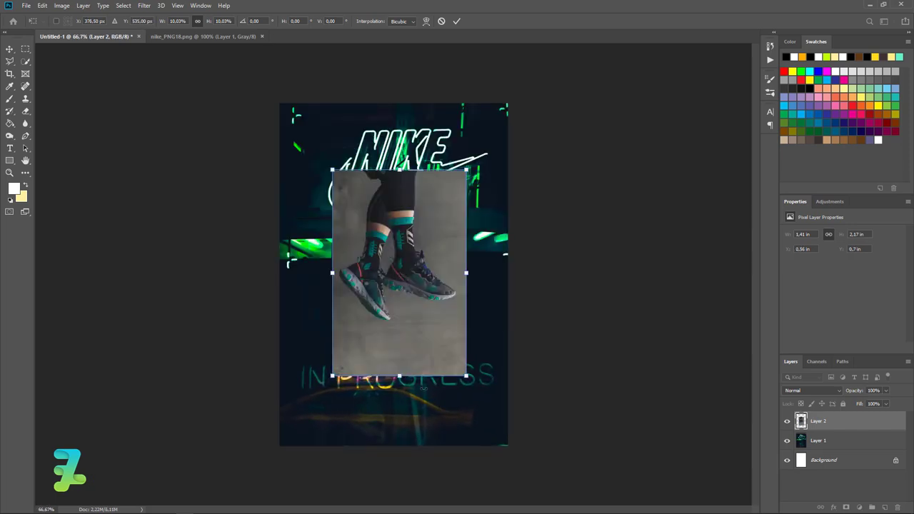
mouse_move(470, 377)
mouse_down()
mouse_move(505, 408)
mouse_move(507, 449)
mouse_up()
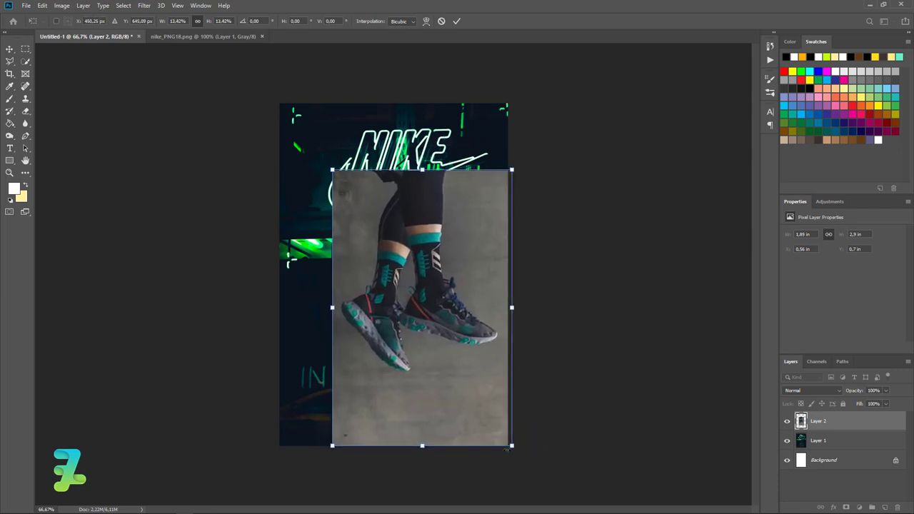
key(Return)
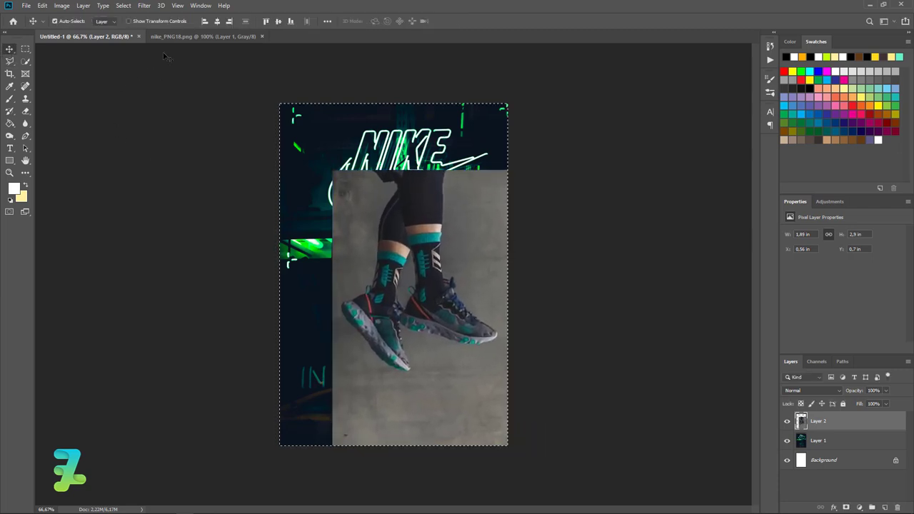
Centre the sneaker photo horizontally and vertically on the canvas.
key(ctrl+a)
click(217, 21)
click(278, 20)
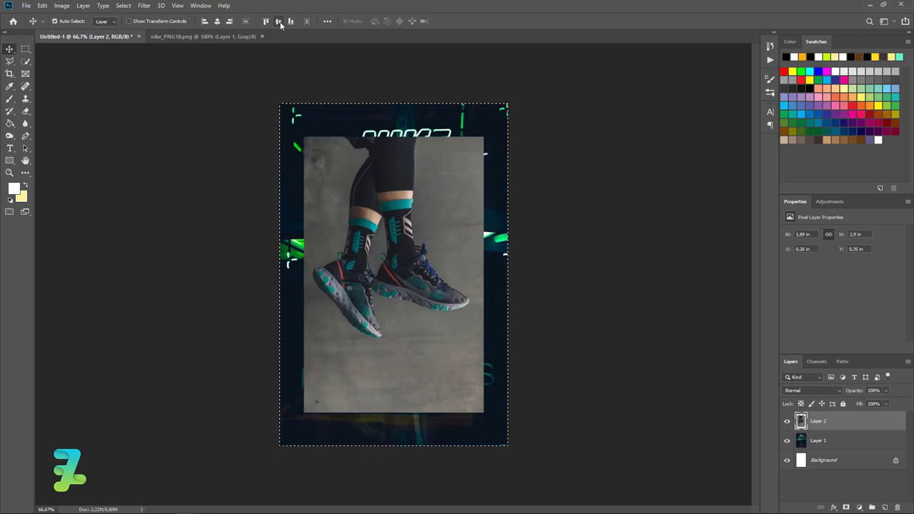
key(ctrl+d)
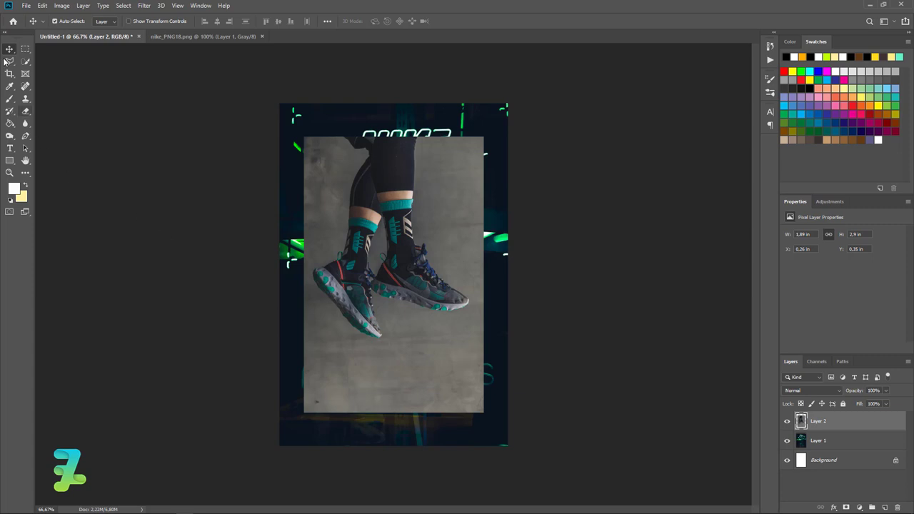
Delete a thin marquee-selected strip from the sneaker photo's right edge.
click(25, 49)
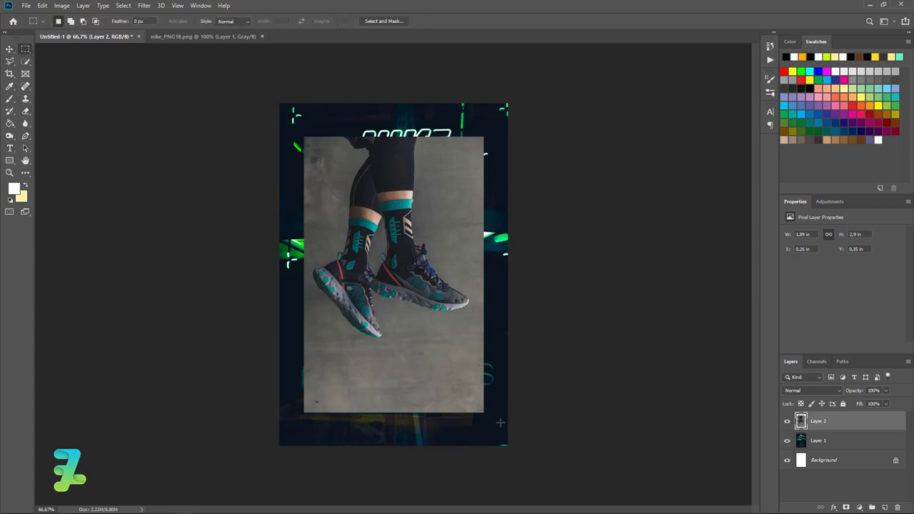
drag(500, 423, 477, 132)
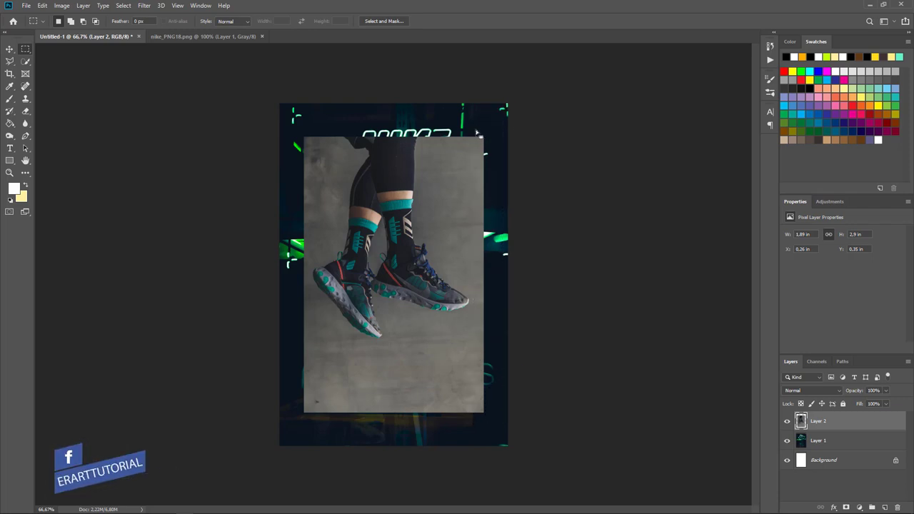
key(ctrl+z)
key(ctrl+v)
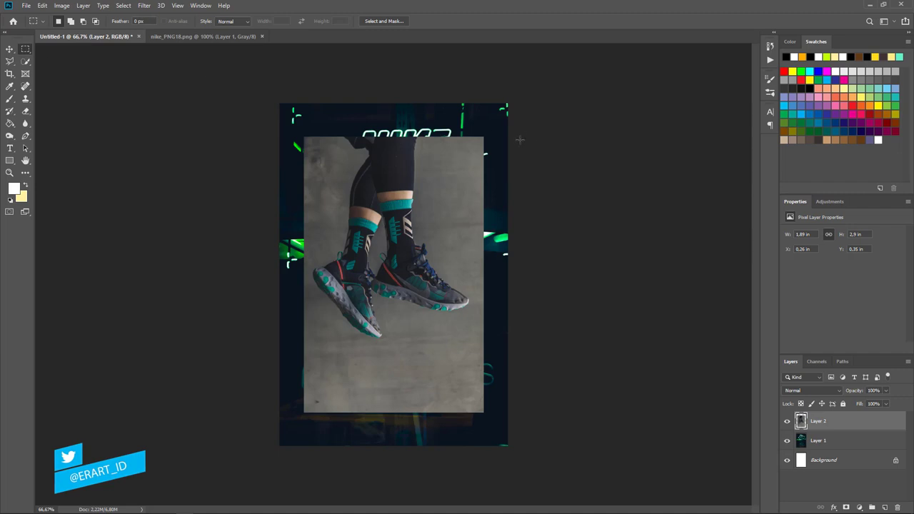
drag(489, 131, 475, 444)
key(Delete)
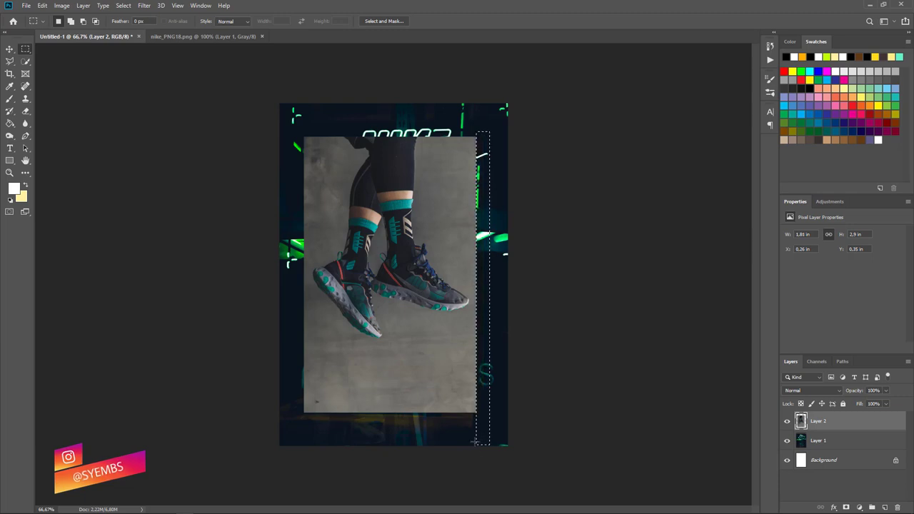
Nudge the trimmed sneaker photo slightly right with the Move tool.
key(ctrl+a)
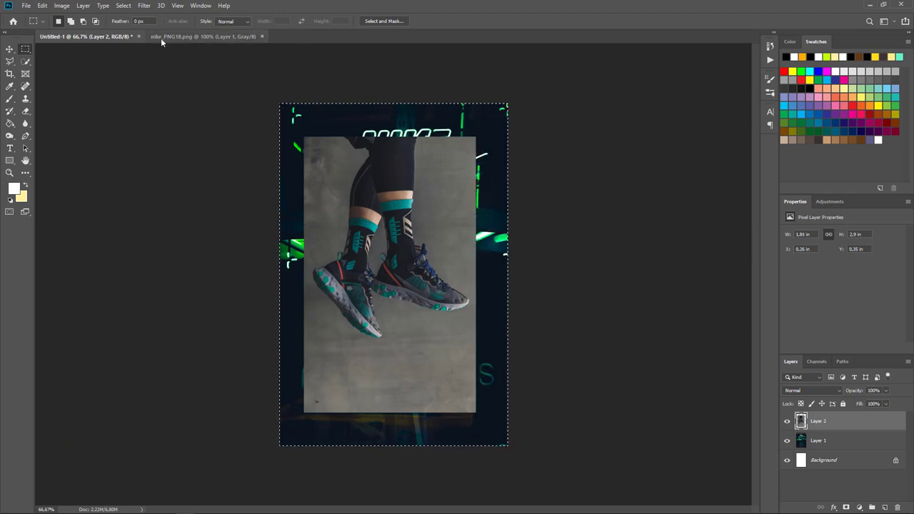
click(10, 50)
key(ctrl+d)
key(Right)
key(Right)
key(Right)
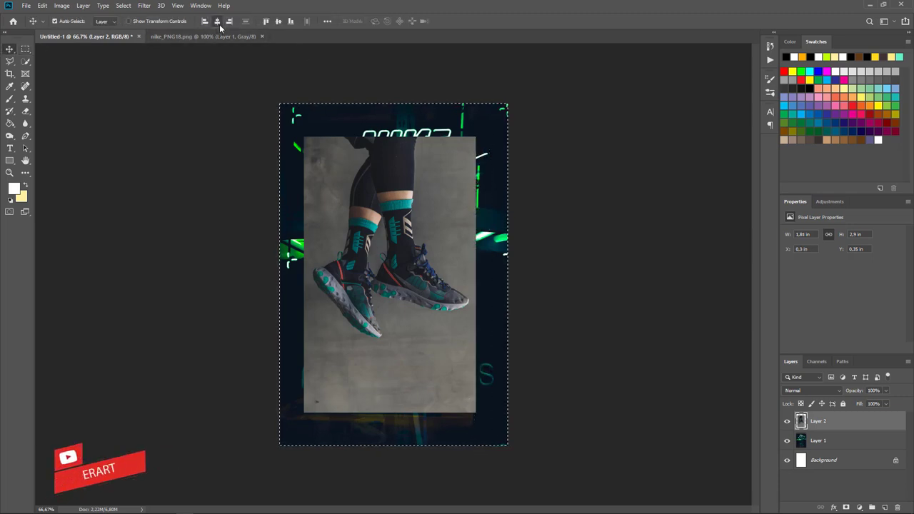
key(Right)
key(Right)
key(Right)
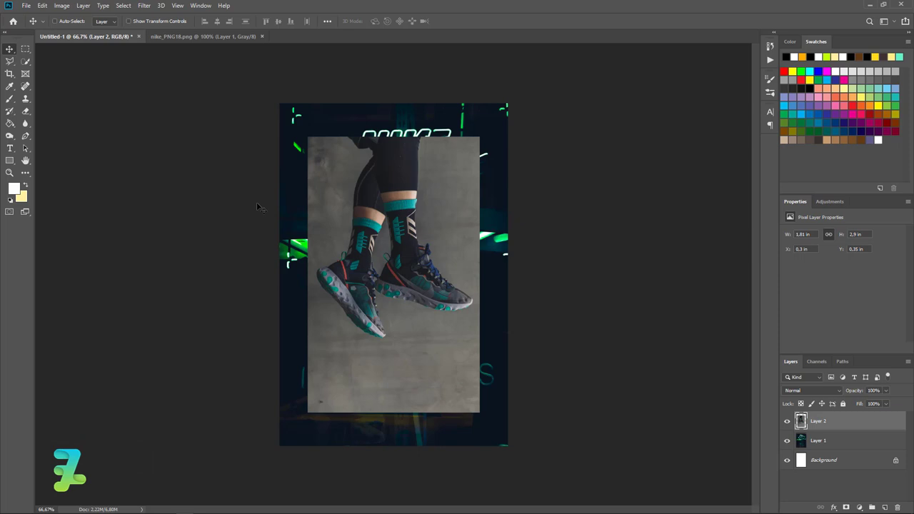
At 200% zoom, add a text layer reading NIKE REACT at the photo's top-left.
key(ctrl+plus)
key(ctrl+plus)
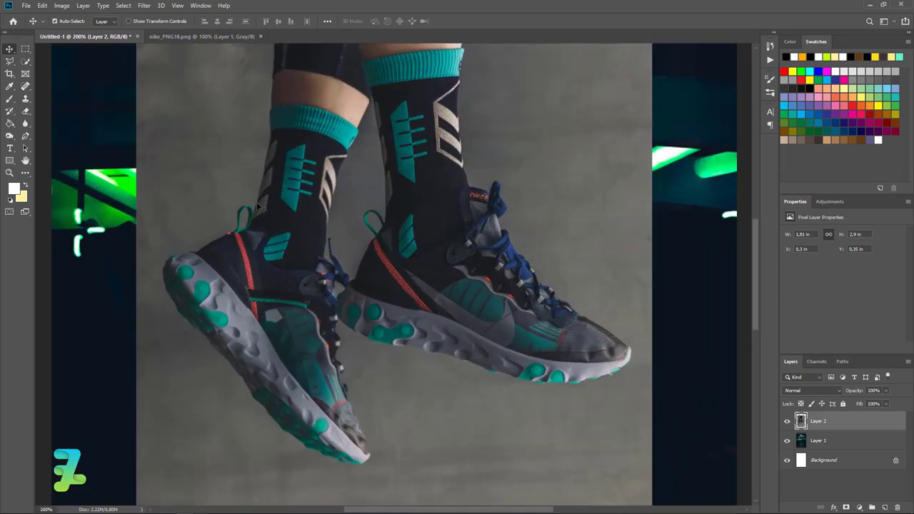
scroll(270, 249, up, 1)
scroll(270, 249, up, 1)
scroll(270, 250, up, 1)
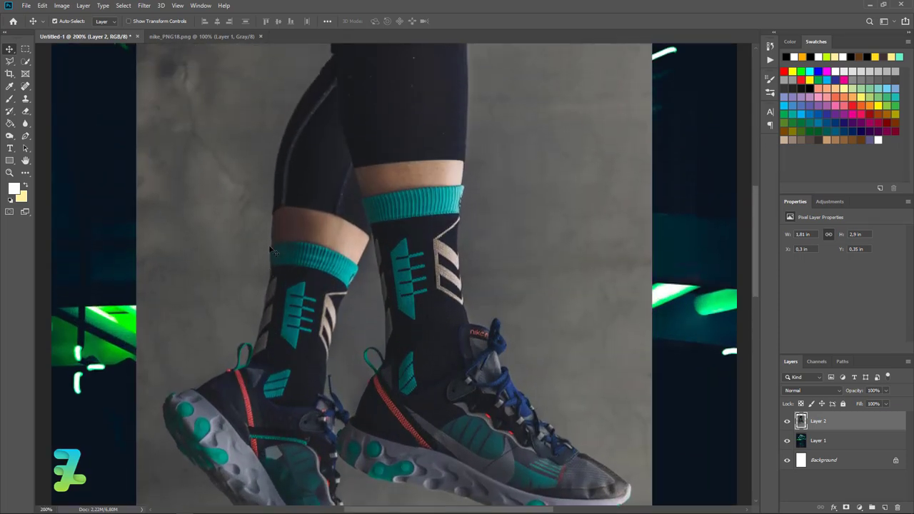
scroll(270, 249, up, 2)
scroll(270, 249, up, 3)
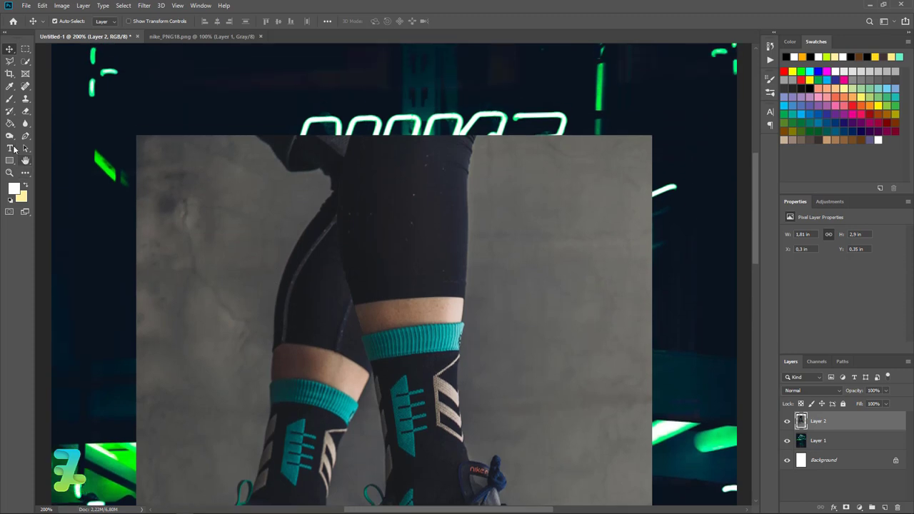
click(9, 147)
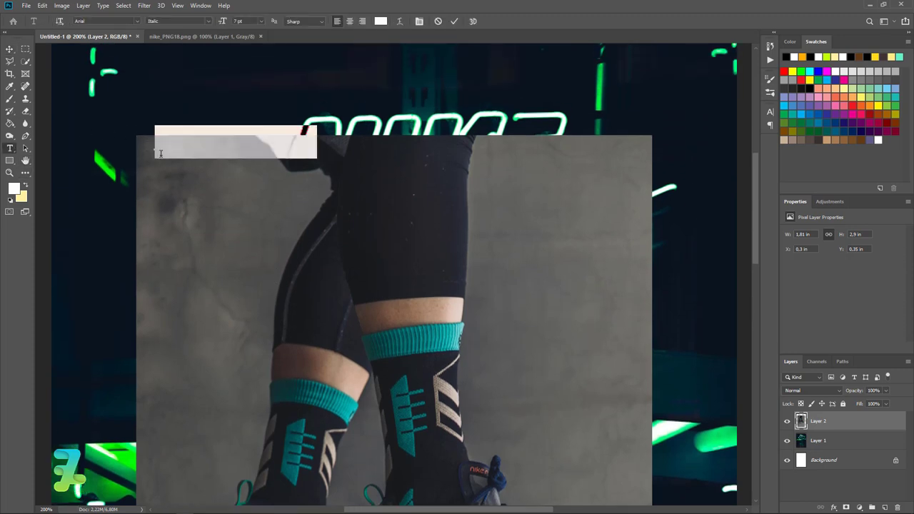
click(154, 149)
key(ctrl+v)
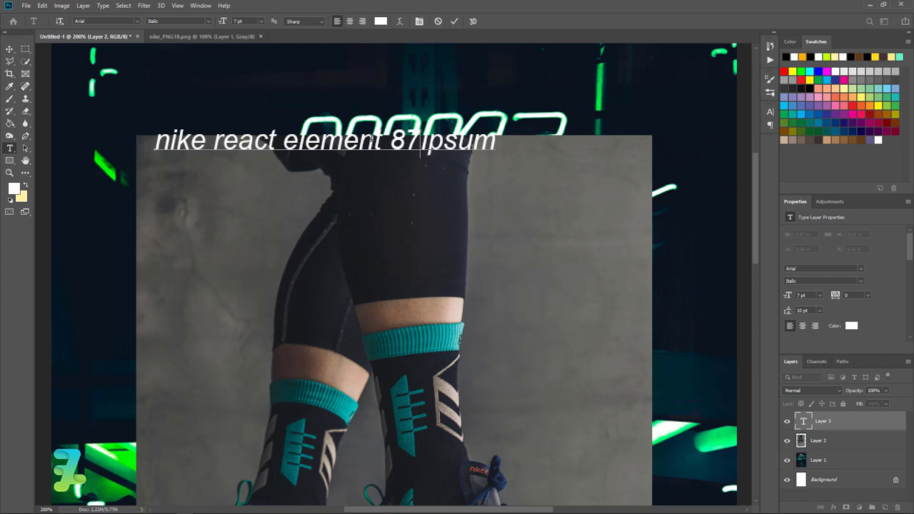
drag(422, 142, 517, 151)
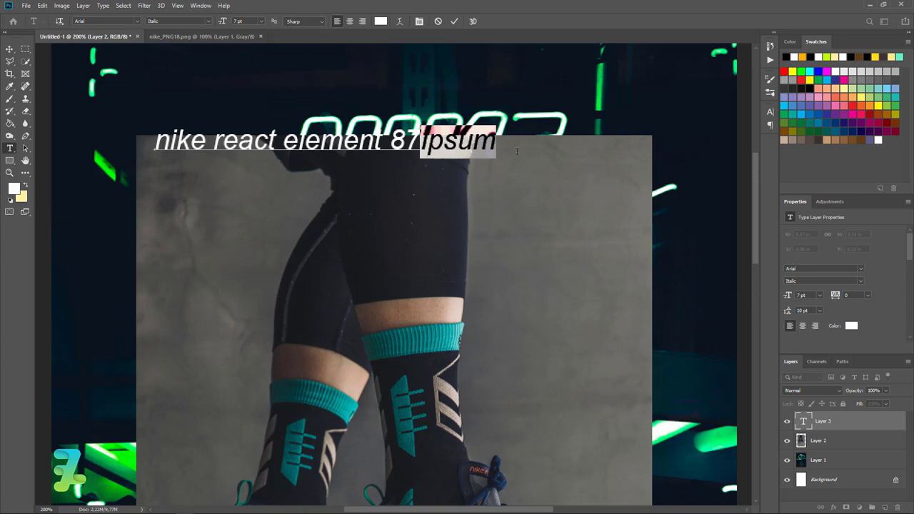
key(BackSpace)
key(ctrl+a)
text(NI)
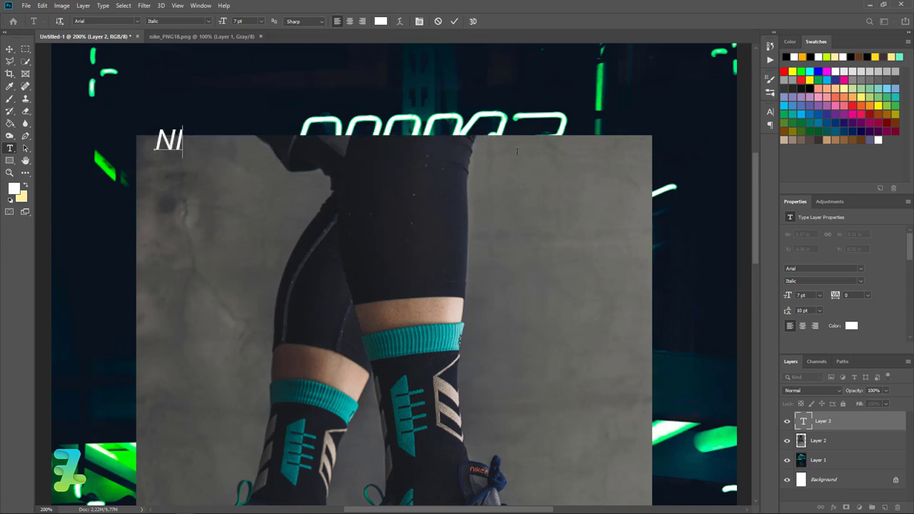
text(KE REA)
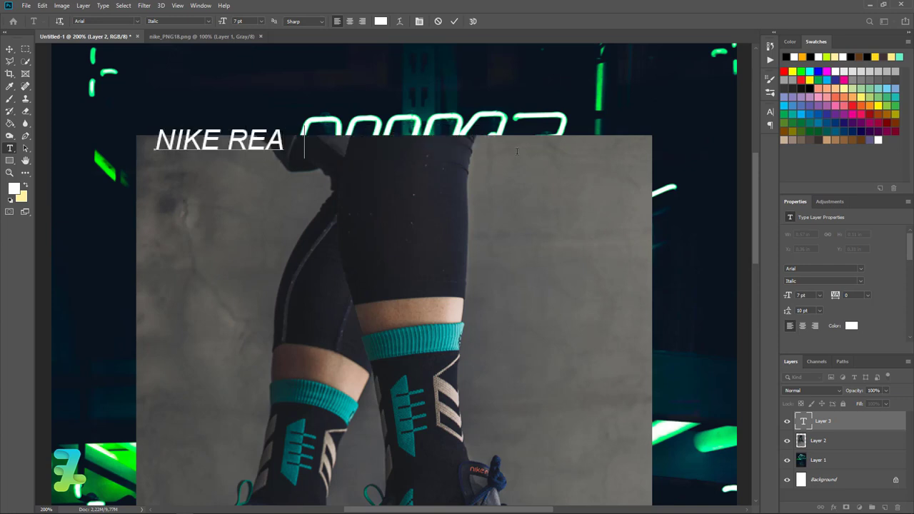
text(CT)
Set NIKE REACT to Regular style at 6 pt and shift it slightly down-right.
key(ctrl+a)
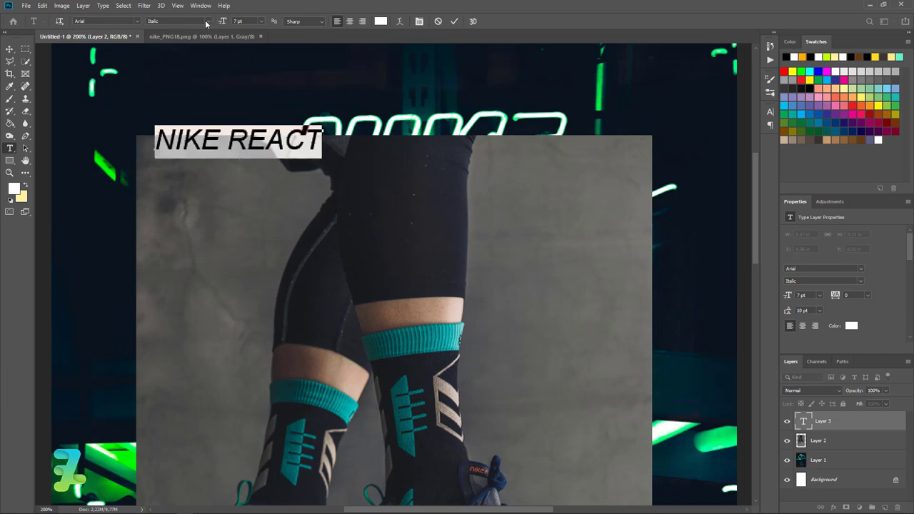
click(206, 21)
click(204, 59)
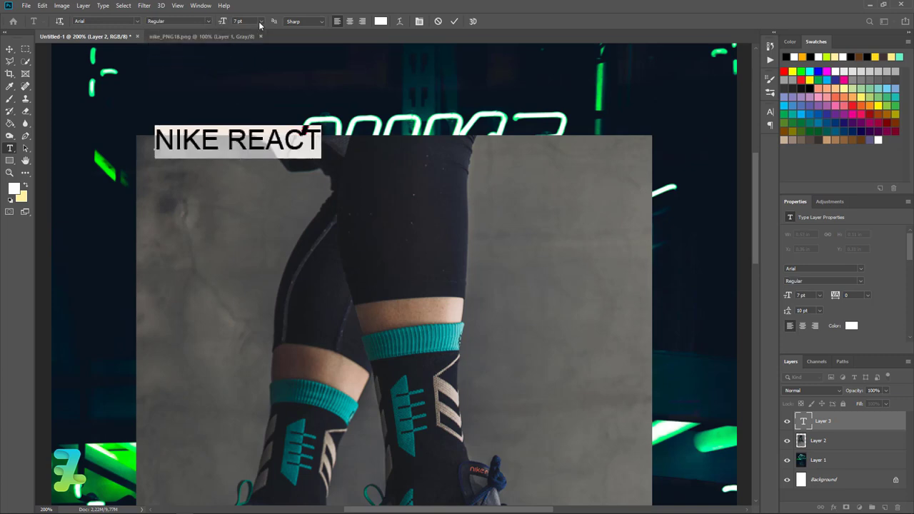
click(260, 24)
click(251, 43)
click(10, 49)
drag(203, 143, 206, 154)
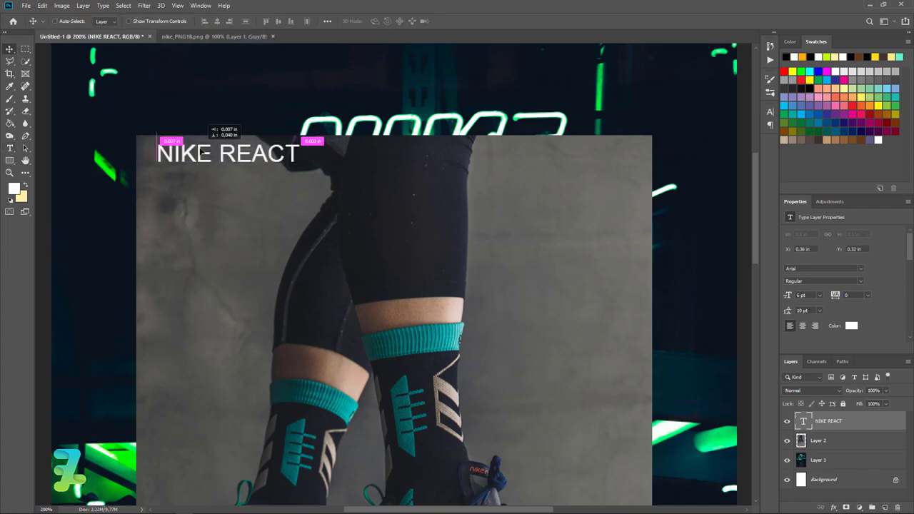
Change NIKE REACT to the Digital tech font, nudge it, and start a new text layer.
double_click(802, 420)
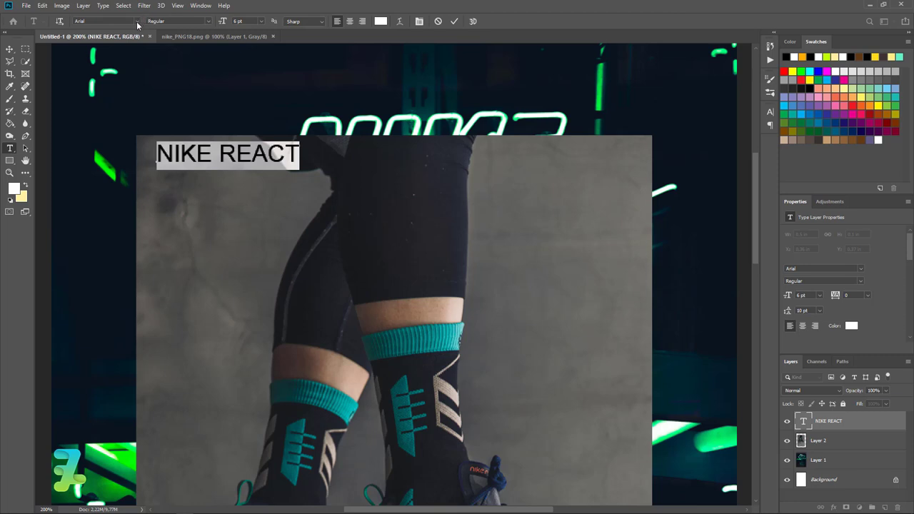
click(137, 21)
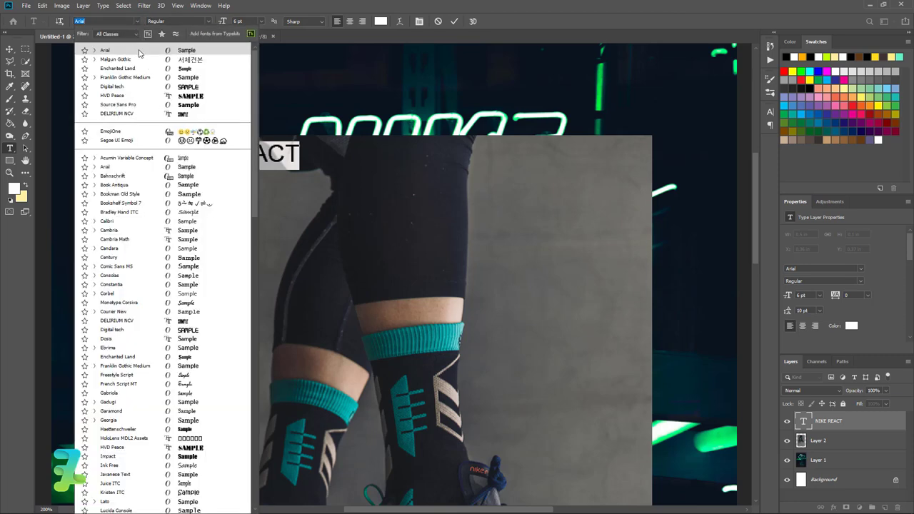
click(142, 90)
key(v)
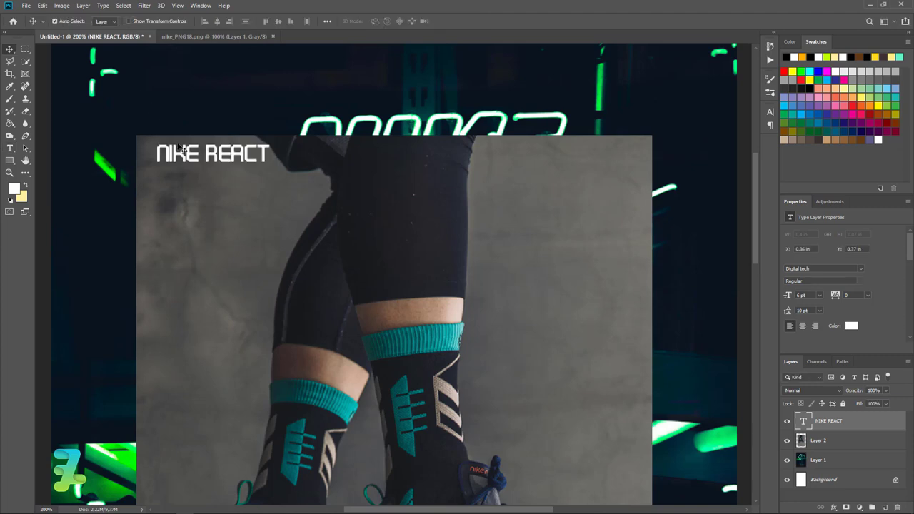
drag(183, 148, 181, 150)
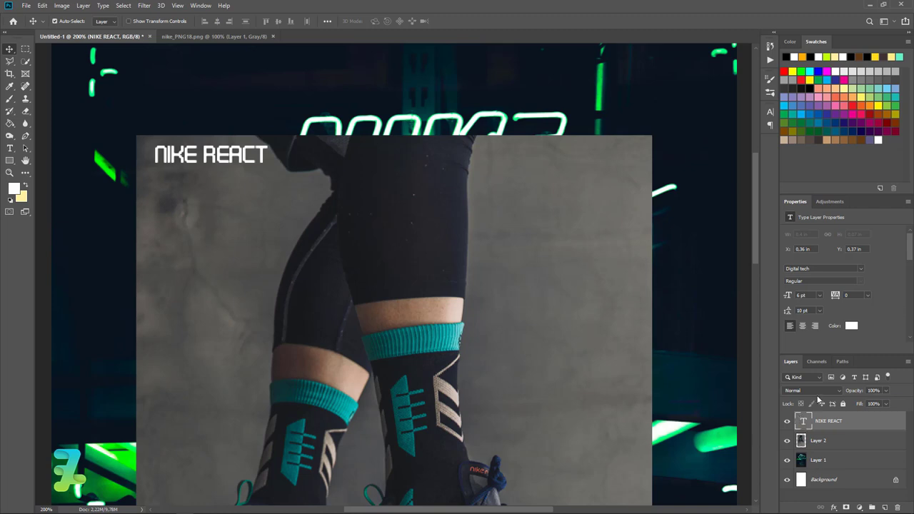
click(7, 148)
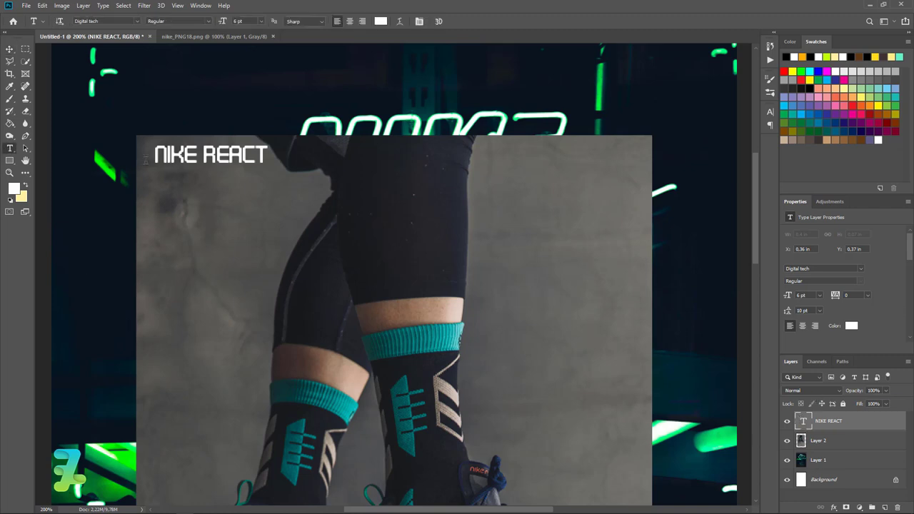
click(293, 209)
Make the new text a "/" in Arial and place it right after NIKE REACT.
key(BackSpace)
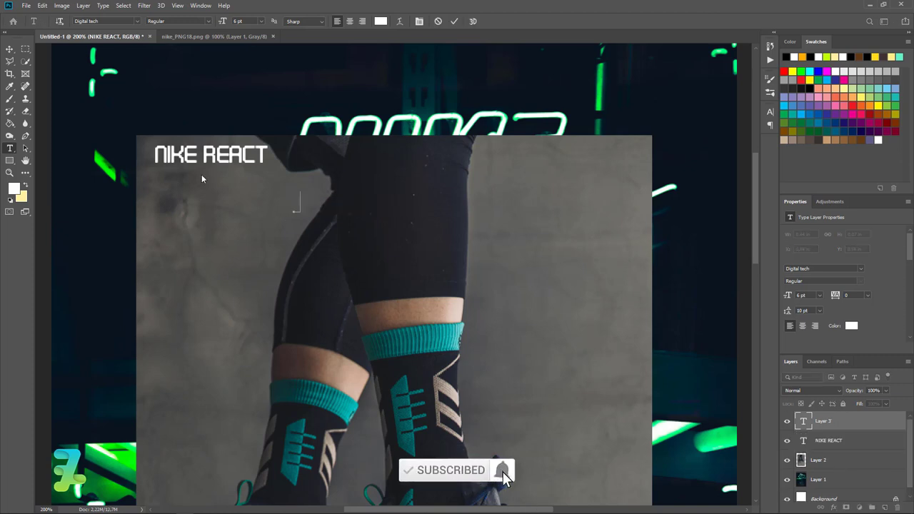
click(10, 49)
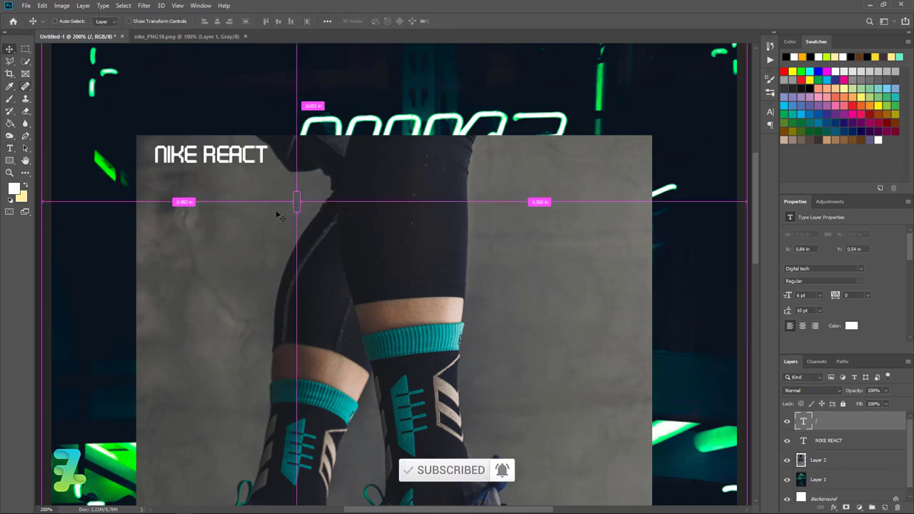
double_click(804, 422)
click(136, 21)
click(137, 22)
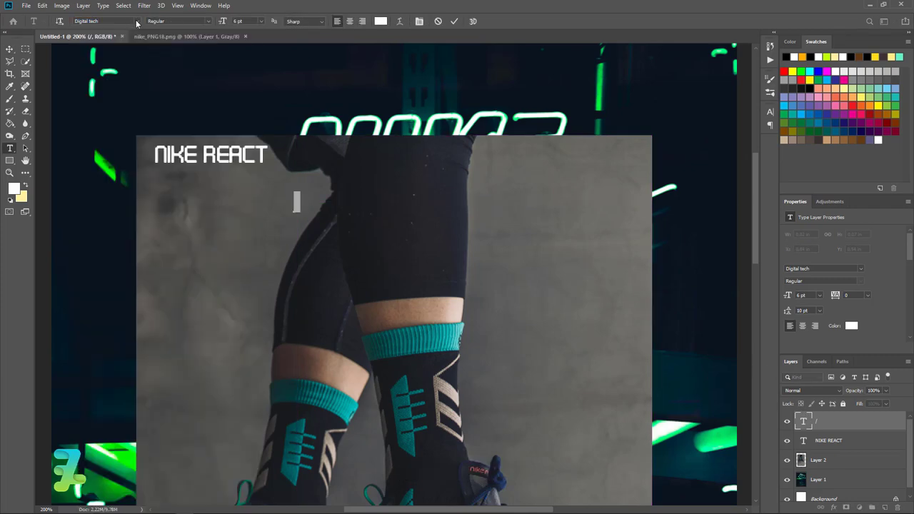
click(137, 21)
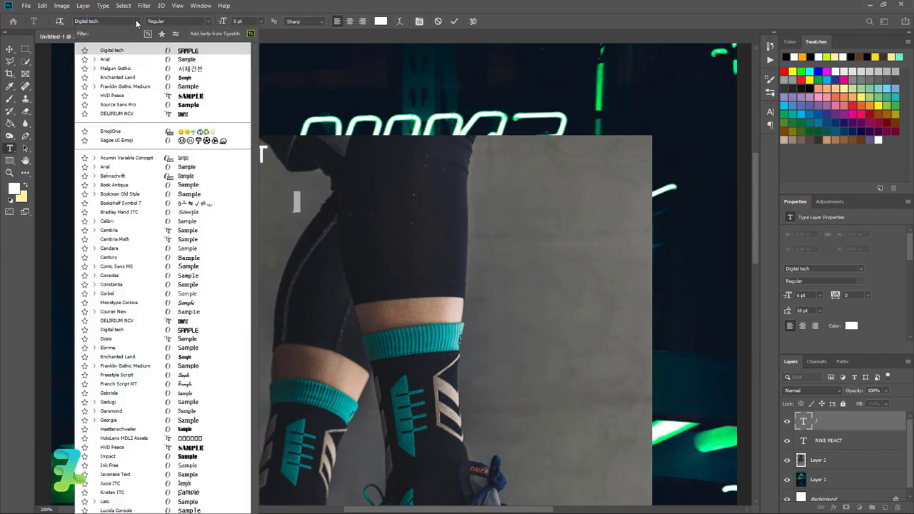
click(128, 62)
click(9, 50)
drag(296, 204, 282, 151)
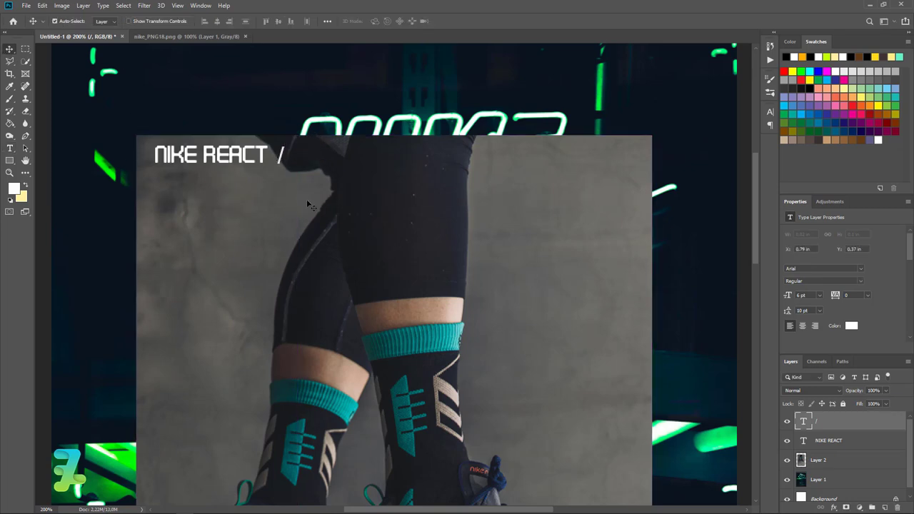
key(Down)
Drag the nike_PNG18 swoosh from its own window onto the poster.
right_click(195, 35)
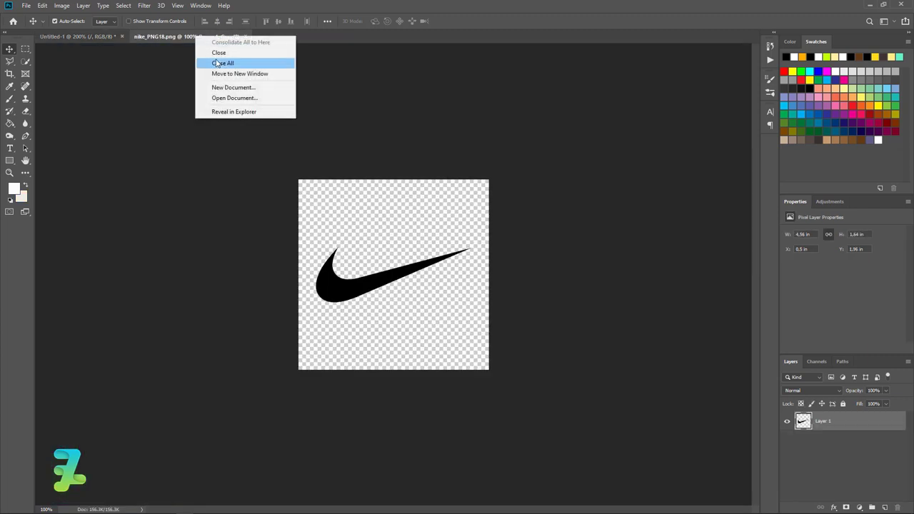
click(221, 73)
drag(87, 132, 311, 173)
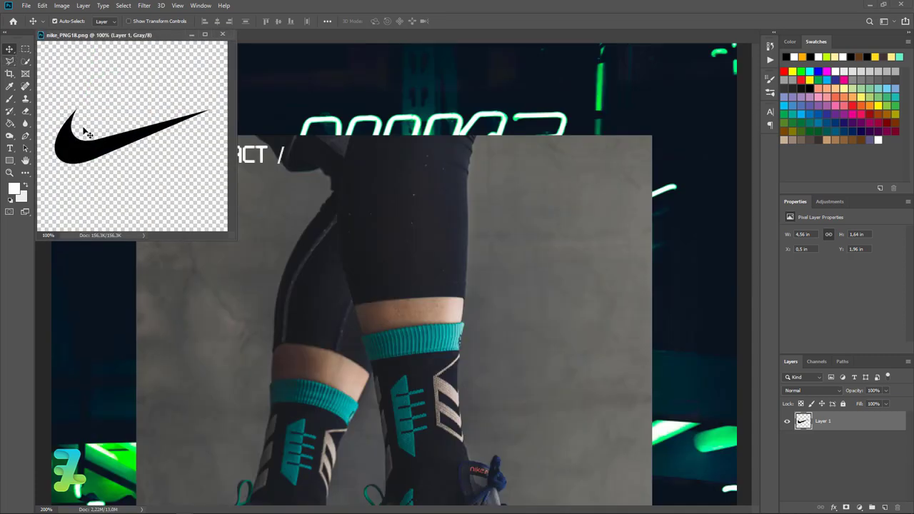
click(222, 35)
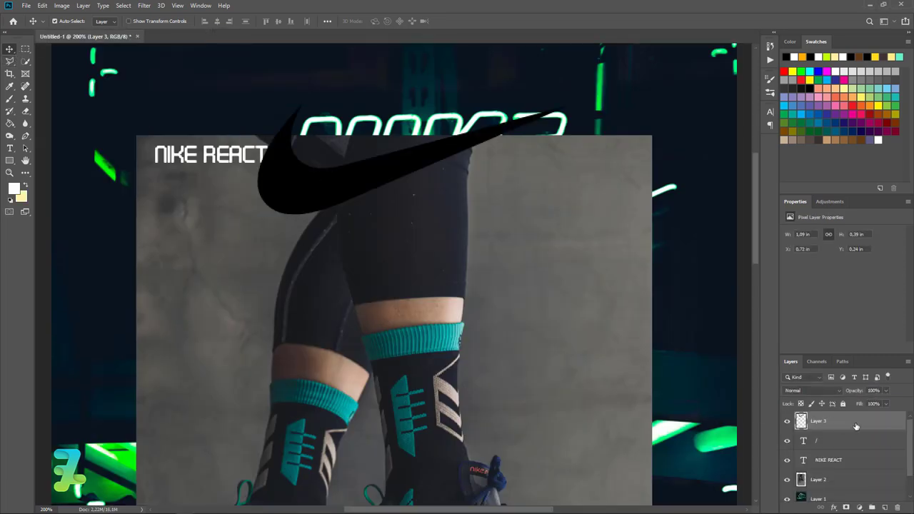
Give the swoosh a white Color Overlay and shrink it to about 15%.
double_click(841, 420)
click(549, 249)
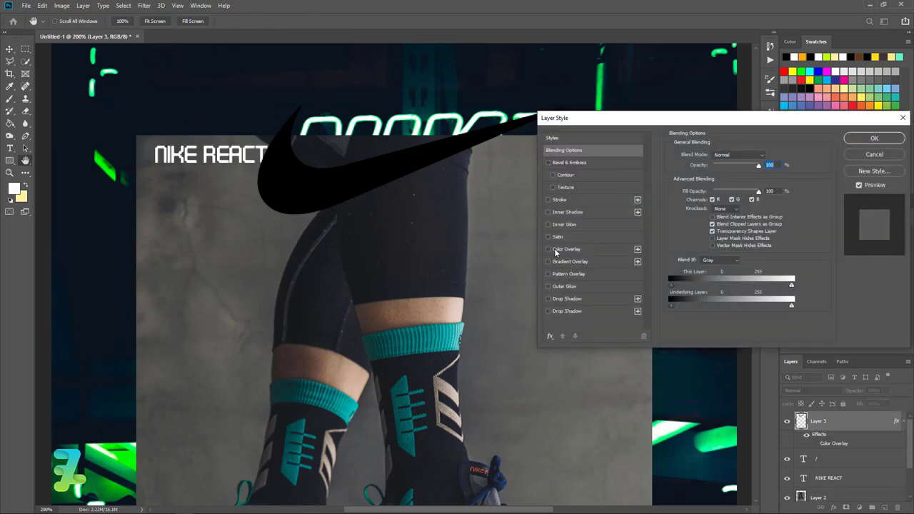
click(873, 139)
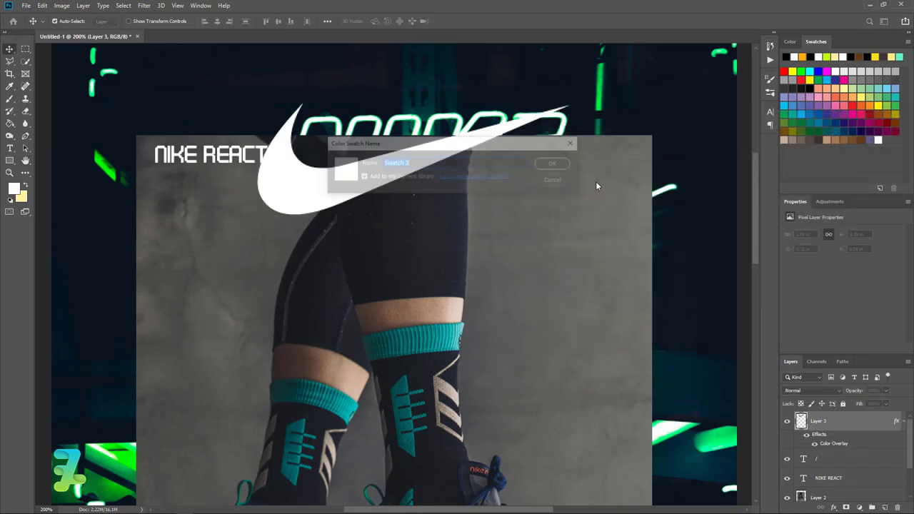
click(560, 184)
key(ctrl+t)
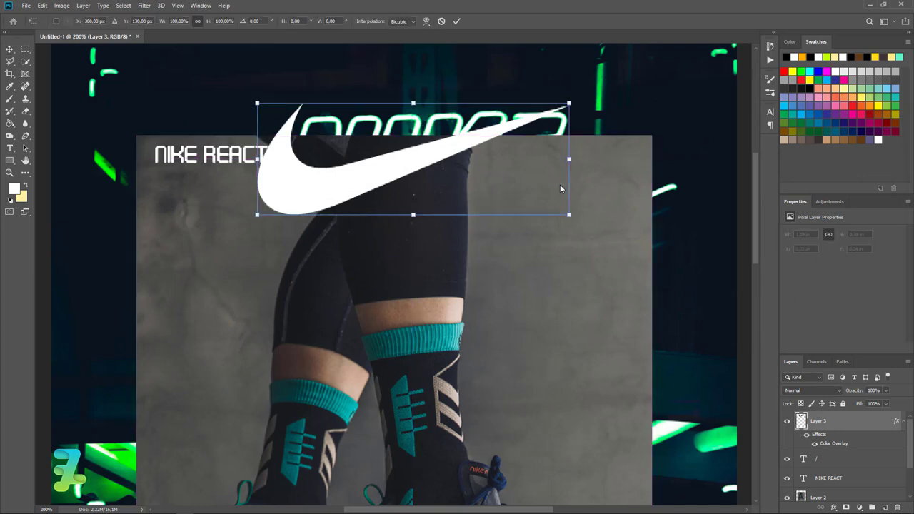
mouse_move(564, 105)
mouse_down()
mouse_move(321, 202)
mouse_move(356, 164)
mouse_move(328, 164)
mouse_up()
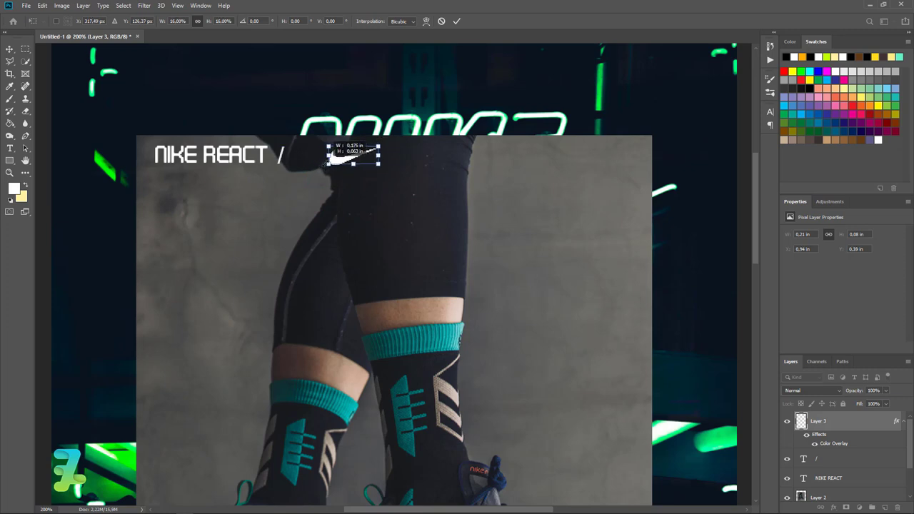
Space the slash and swoosh evenly after NIKE REACT using smart guides.
click(9, 49)
double_click(288, 154)
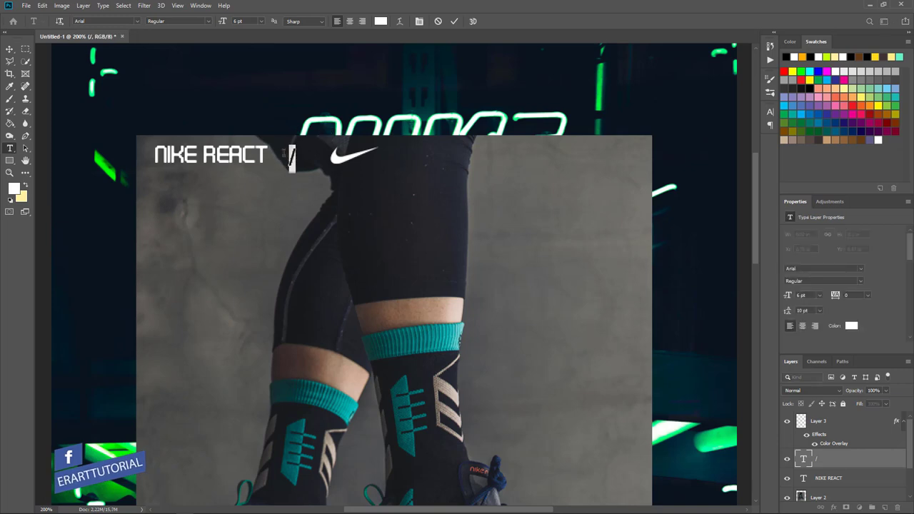
click(9, 49)
drag(294, 157, 313, 155)
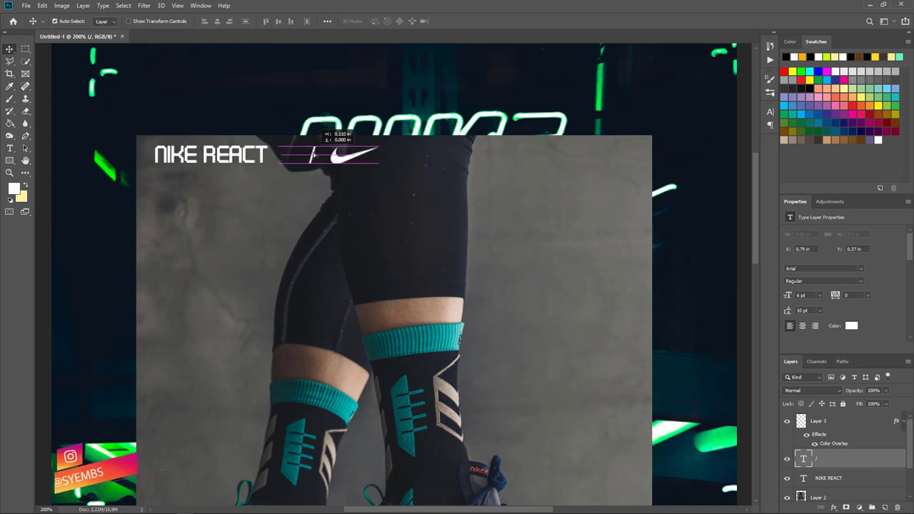
drag(313, 154, 308, 155)
click(364, 161)
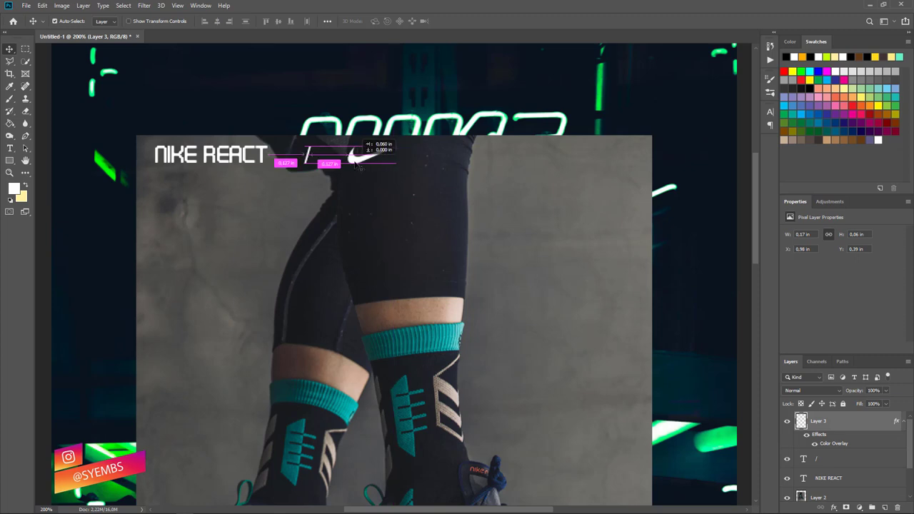
drag(341, 166, 358, 166)
Alt-drag a copy of the slash to just right of the swoosh.
click(308, 158)
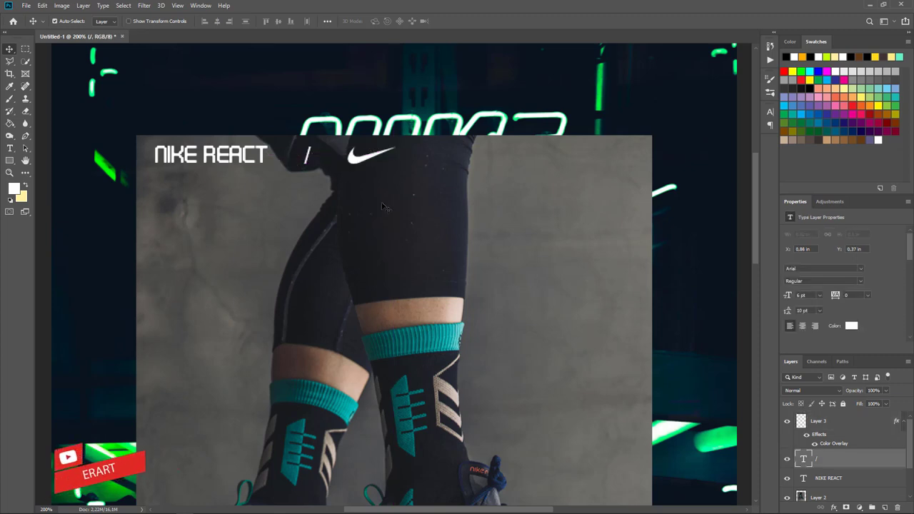
key(Right)
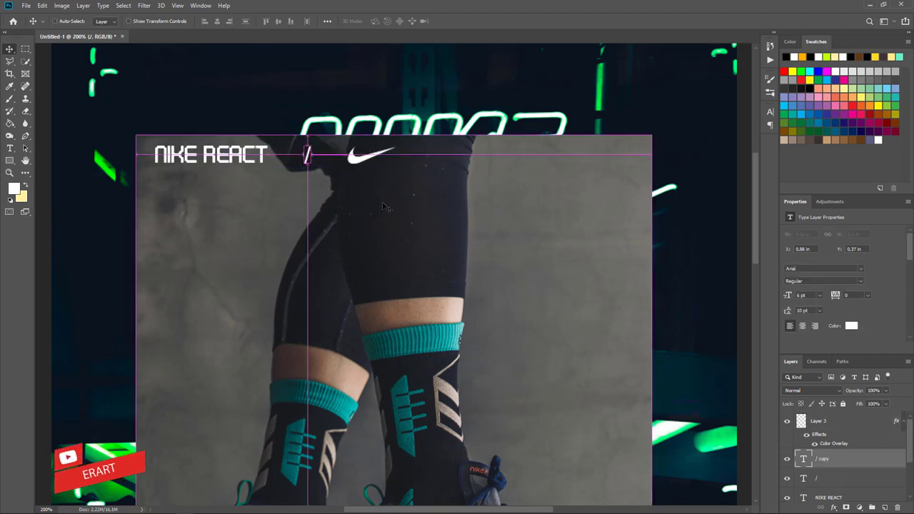
drag(361, 166, 426, 164)
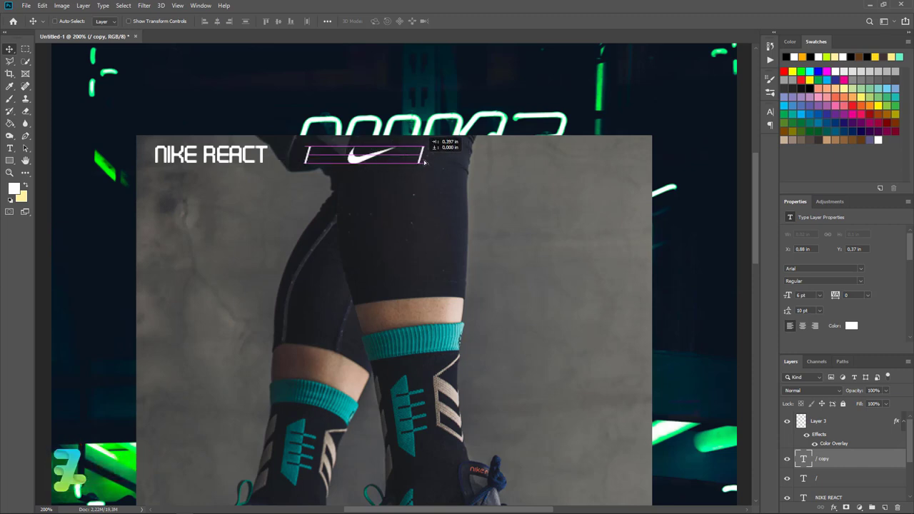
drag(426, 165, 428, 165)
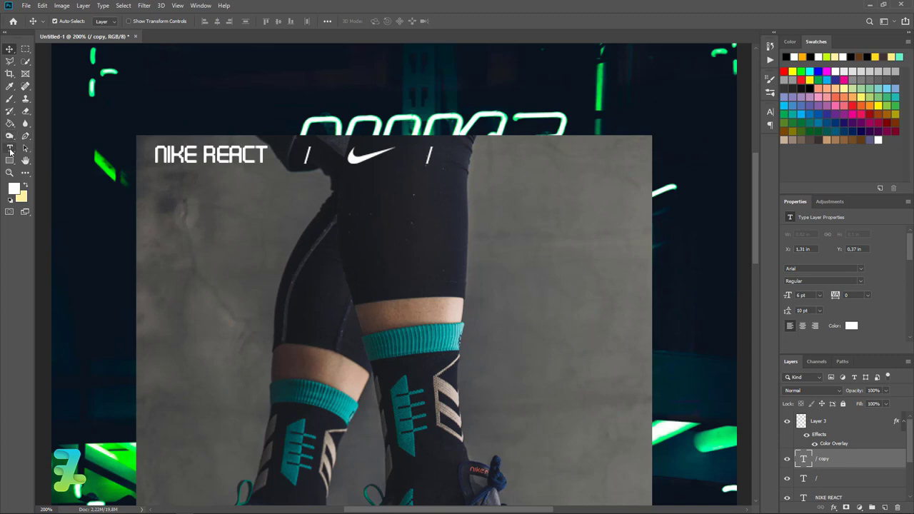
Duplicate NIKE REACT after the second slash and retype it as ELEMENT 87.
click(226, 162)
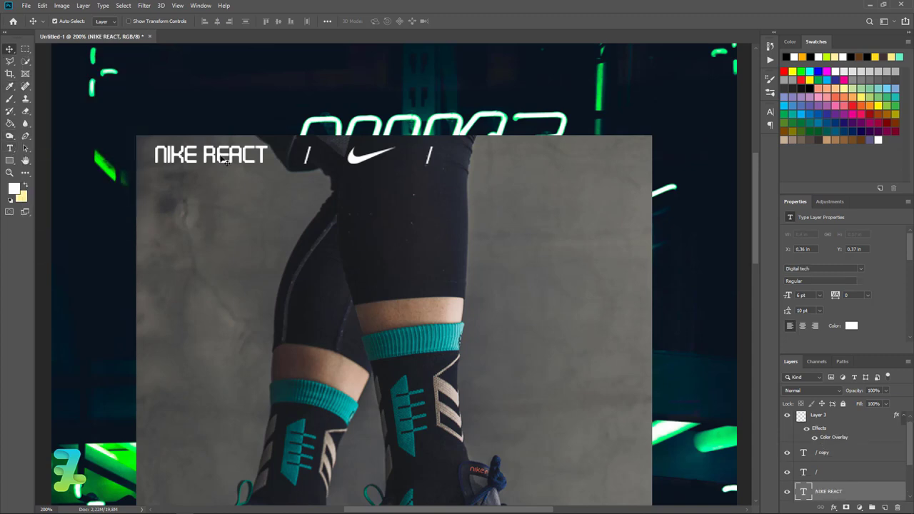
drag(226, 162, 525, 166)
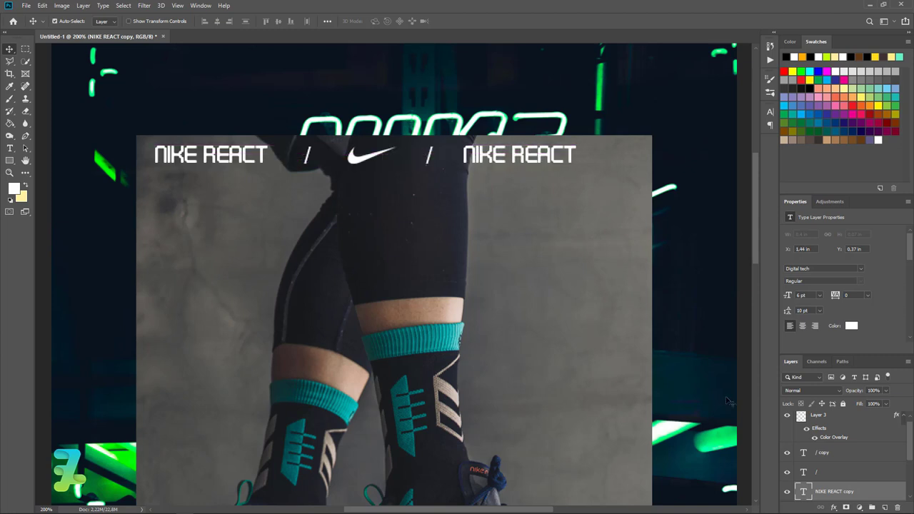
double_click(804, 491)
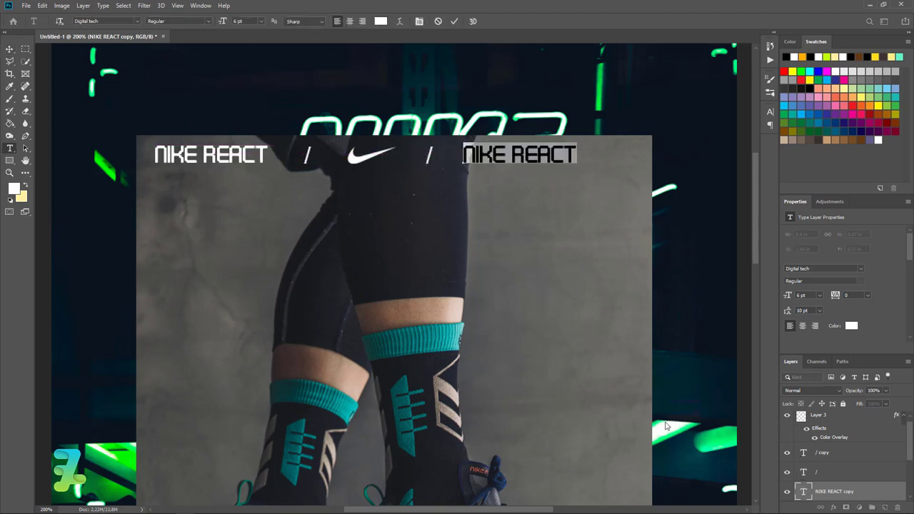
text(ELEMENT)
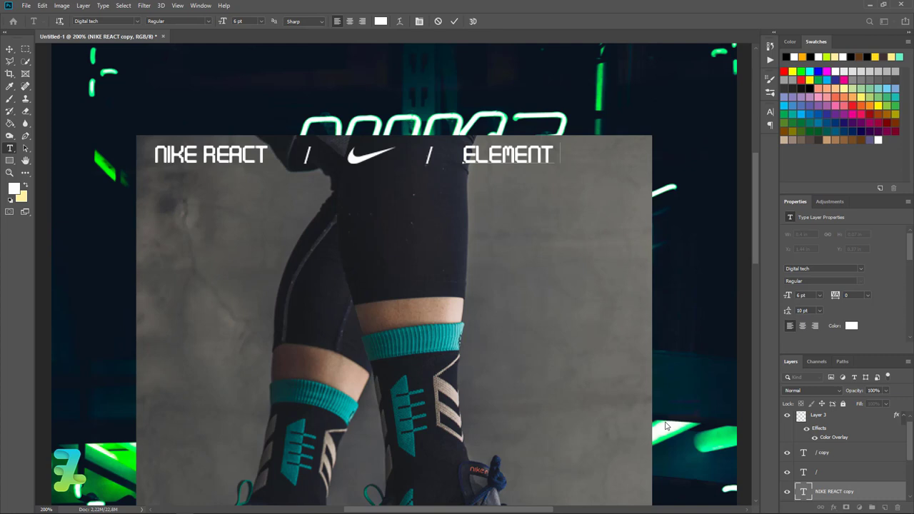
text( 97)
key(BackSpace)
key(BackSpace)
key(BackSpace)
text(87)
click(10, 49)
key(ctrl+minus)
key(ctrl+minus)
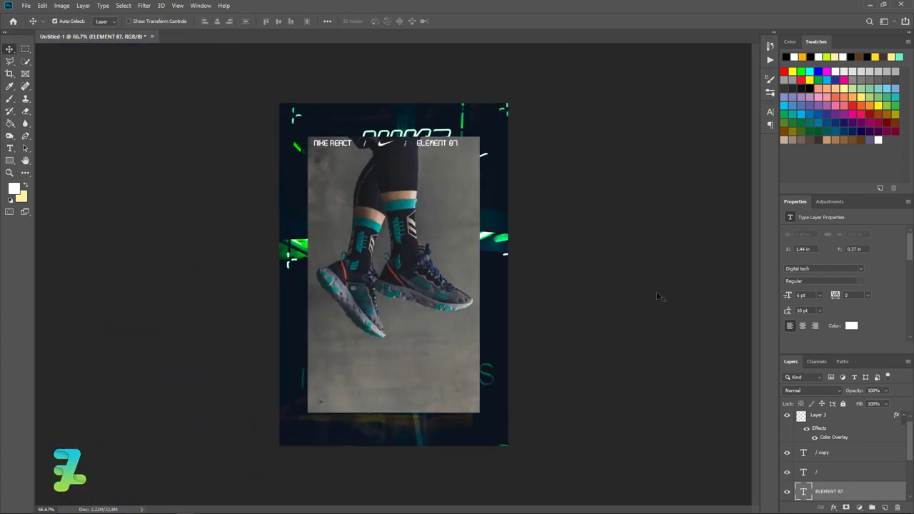
Group the layers from the swoosh through NIKE REACT into Group 1.
scroll(844, 487, down, 4)
click(842, 437)
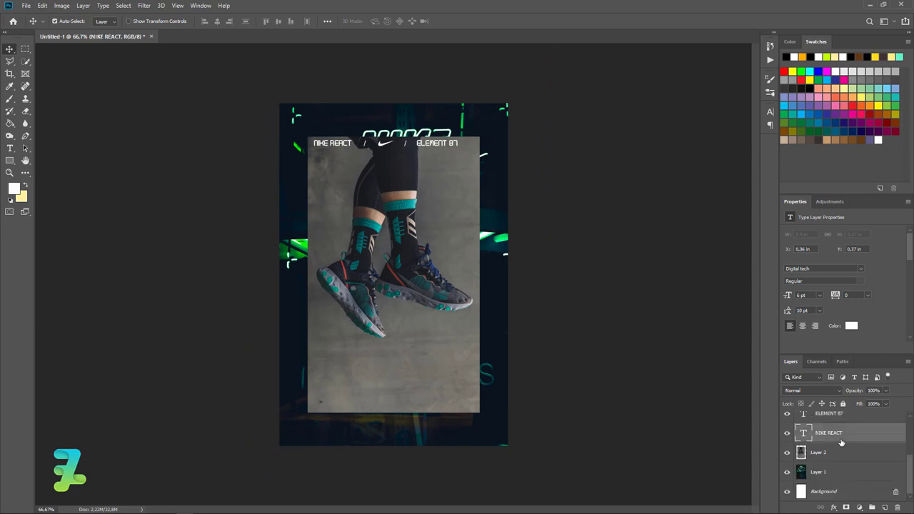
scroll(842, 443, up, 3)
shift+click(837, 430)
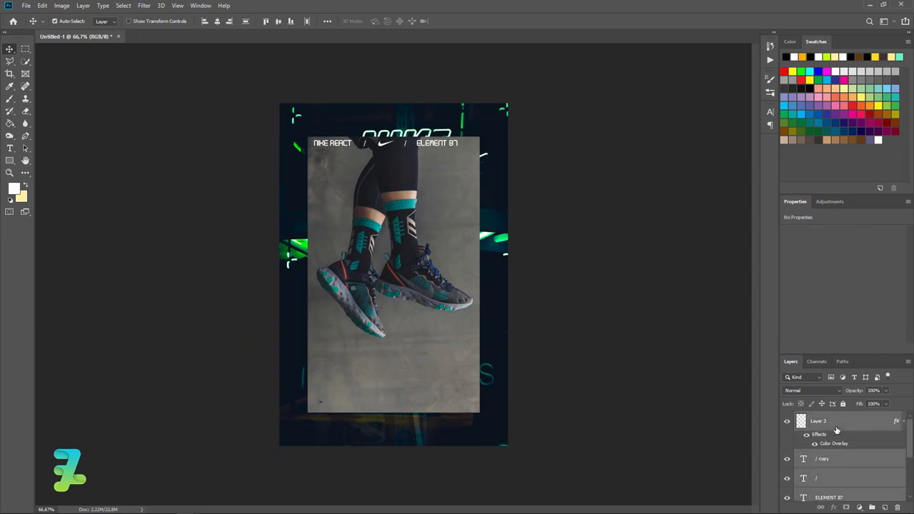
key(ctrl+g)
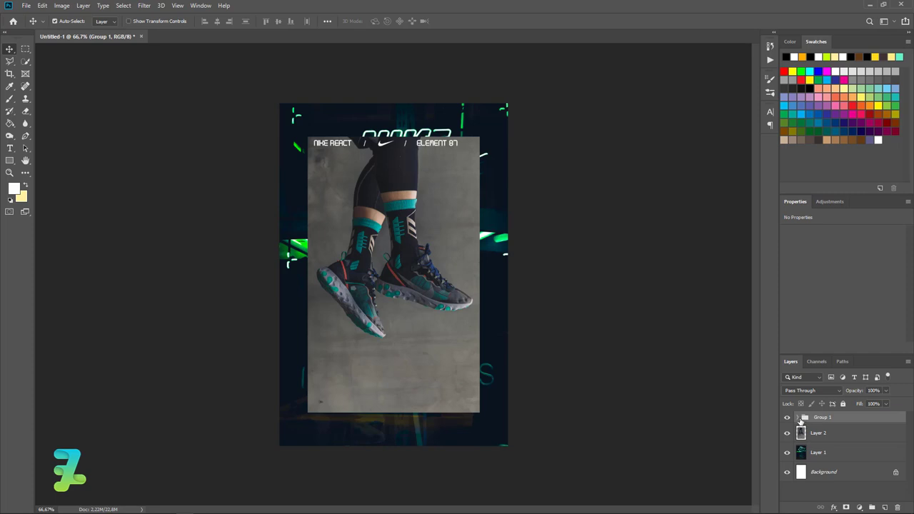
Scale the header group down to about 78%.
key(ctrl+t)
drag(459, 146, 421, 145)
key(Return)
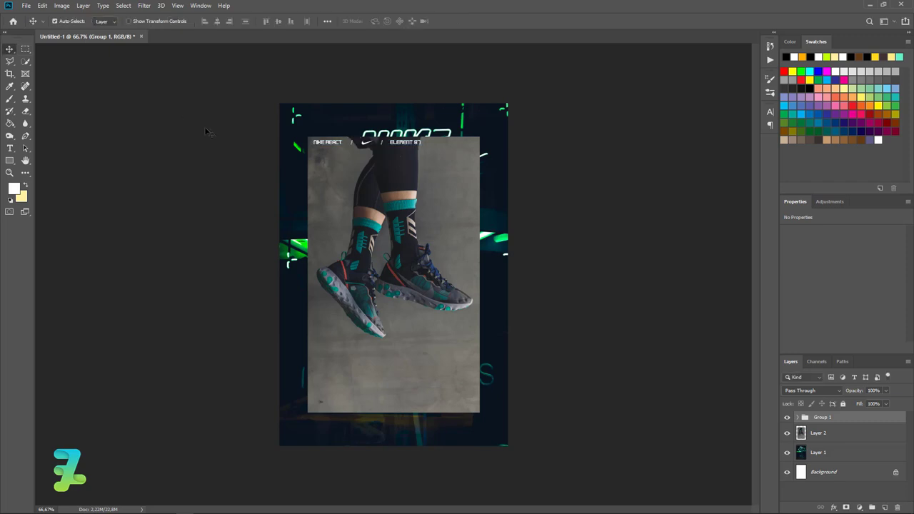
key(ctrl+plus)
key(ctrl+plus)
Duplicate the slash layer in Group 1 and place the copy just after ELEMENT 87.
scroll(254, 167, up, 3)
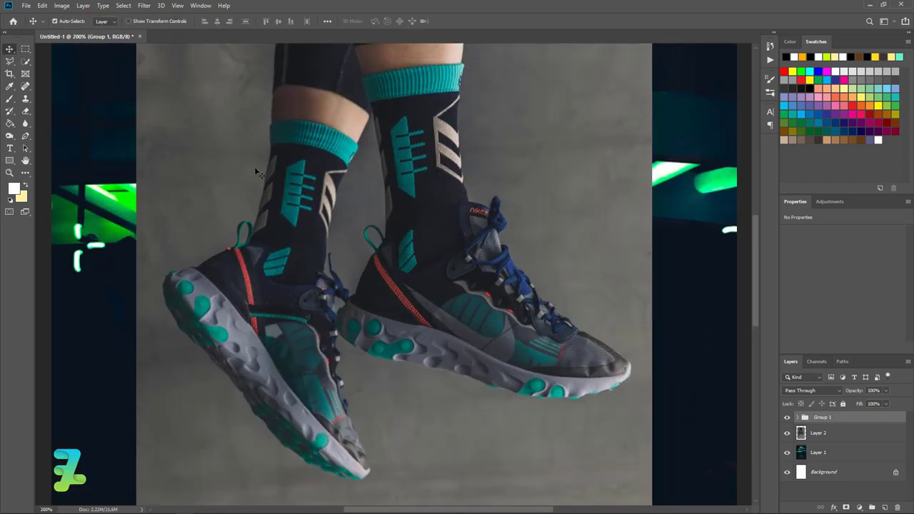
scroll(371, 238, up, 3)
scroll(371, 238, up, 2)
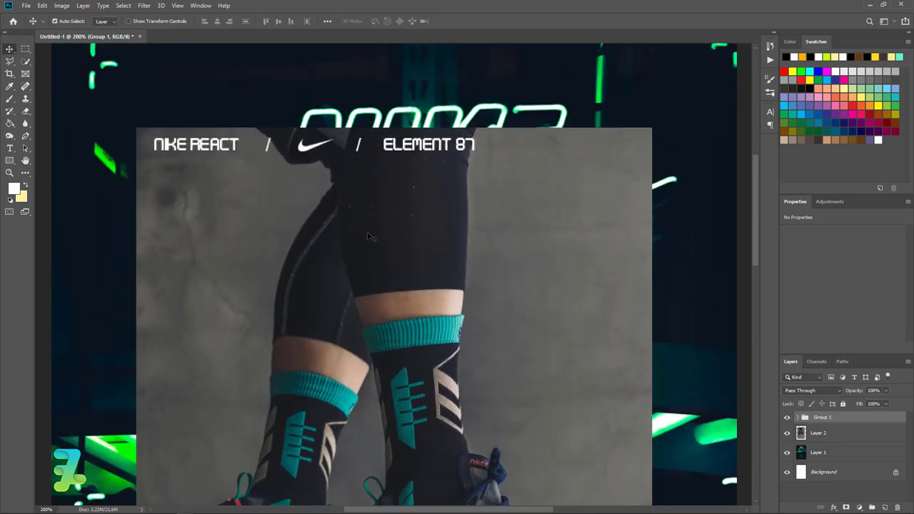
scroll(371, 238, up, 1)
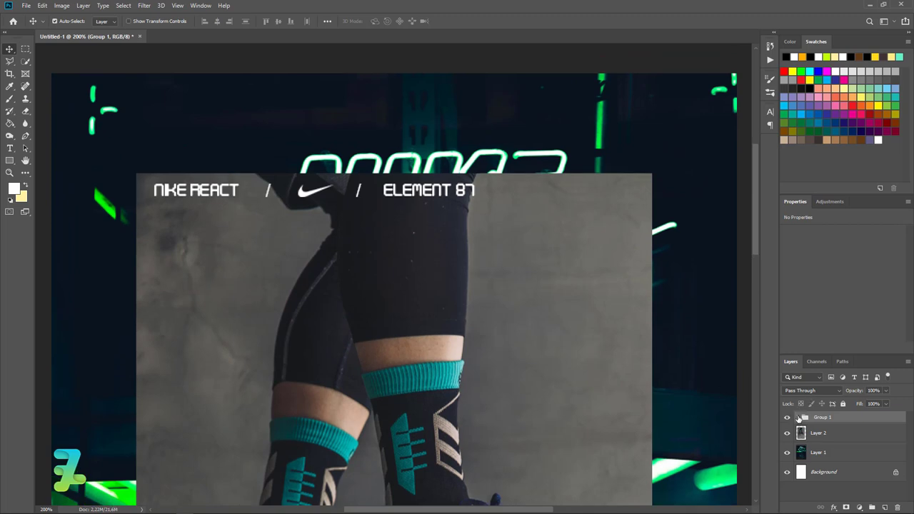
click(797, 418)
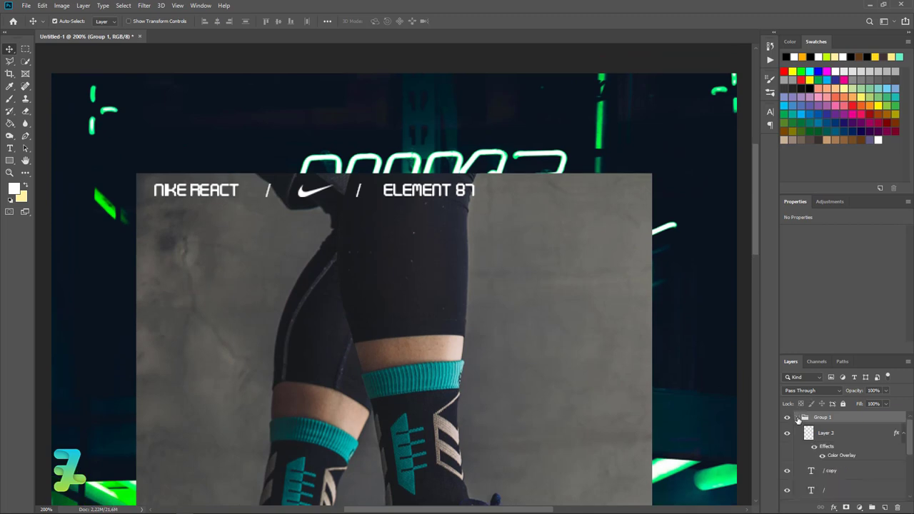
click(811, 474)
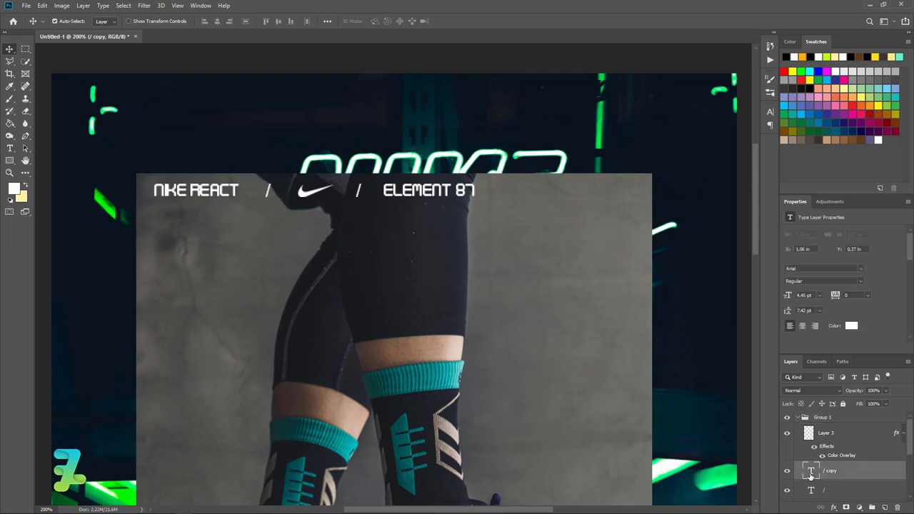
key(ctrl+j)
drag(249, 194, 440, 202)
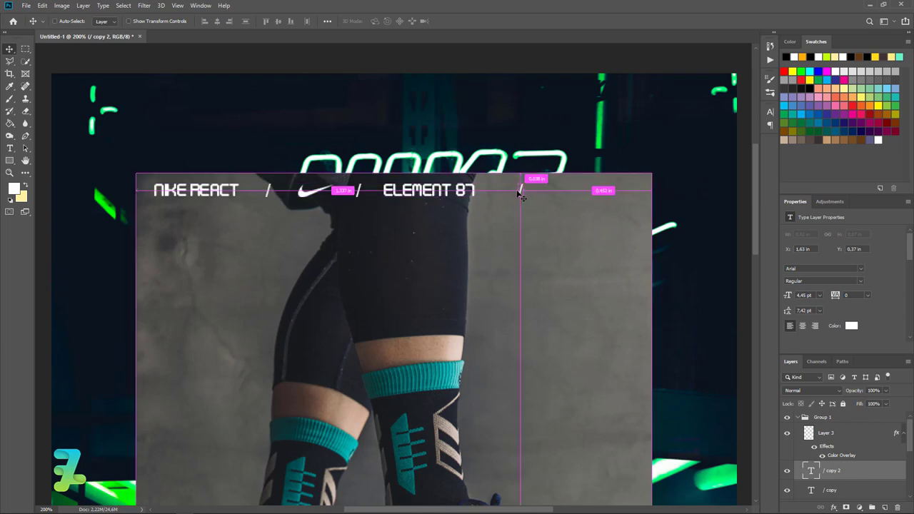
drag(519, 191, 504, 194)
Add a second NIKE REACT after the new slash, followed by one more slash.
click(213, 199)
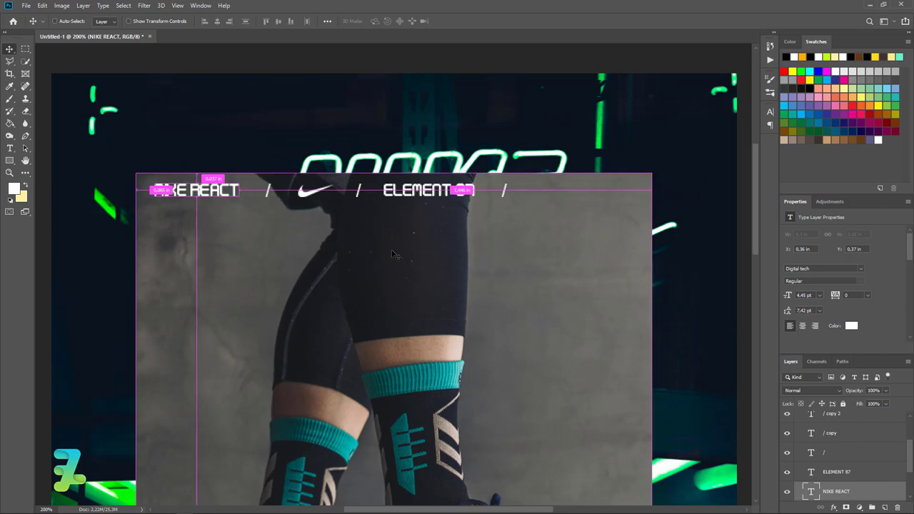
drag(225, 192, 604, 194)
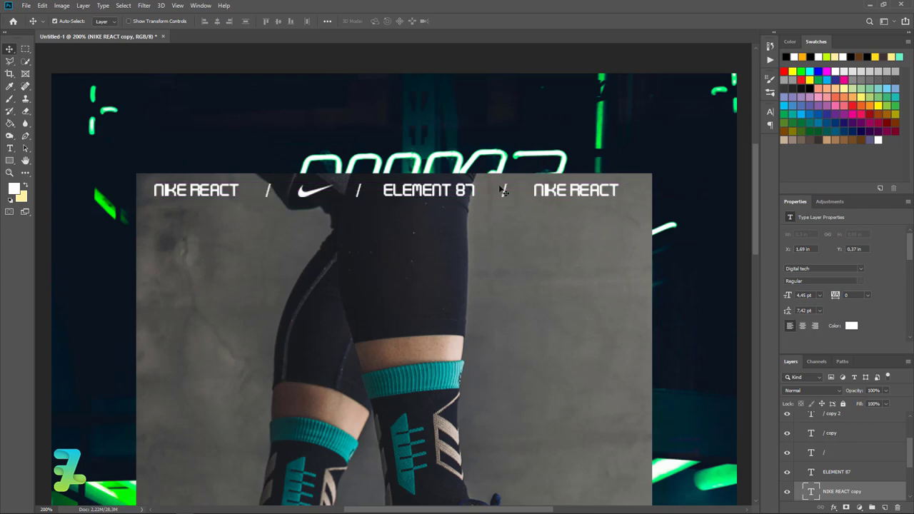
drag(508, 194, 646, 199)
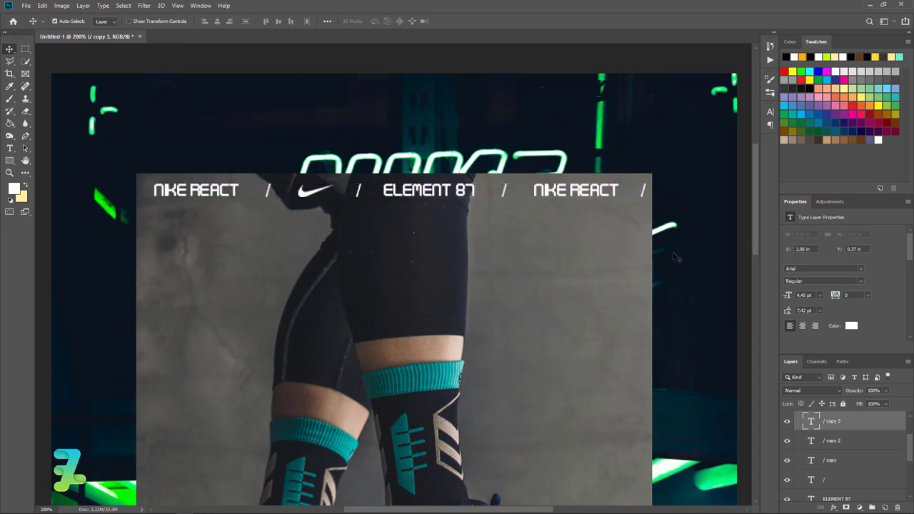
scroll(816, 426, up, 1)
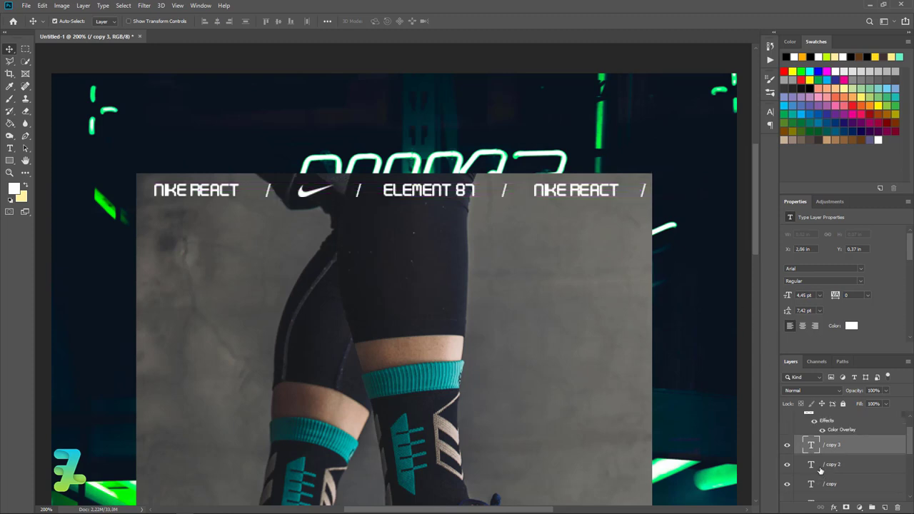
scroll(816, 426, up, 2)
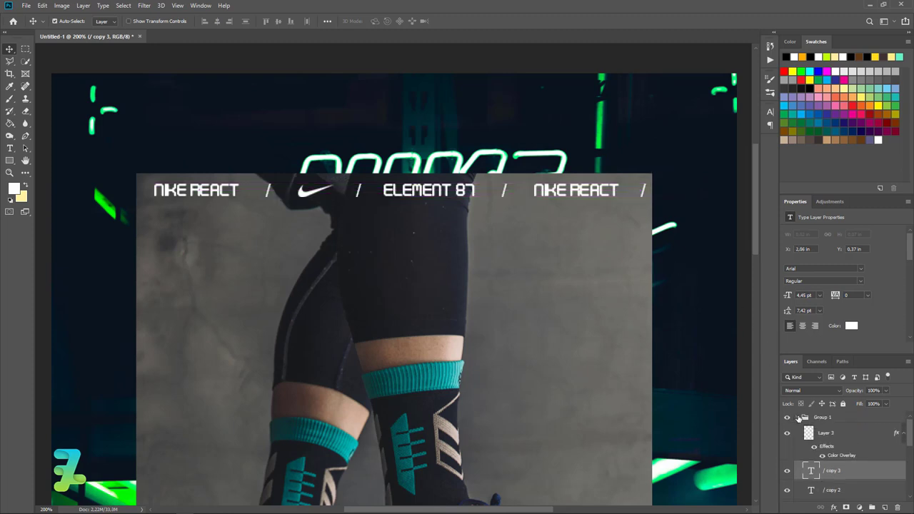
click(798, 418)
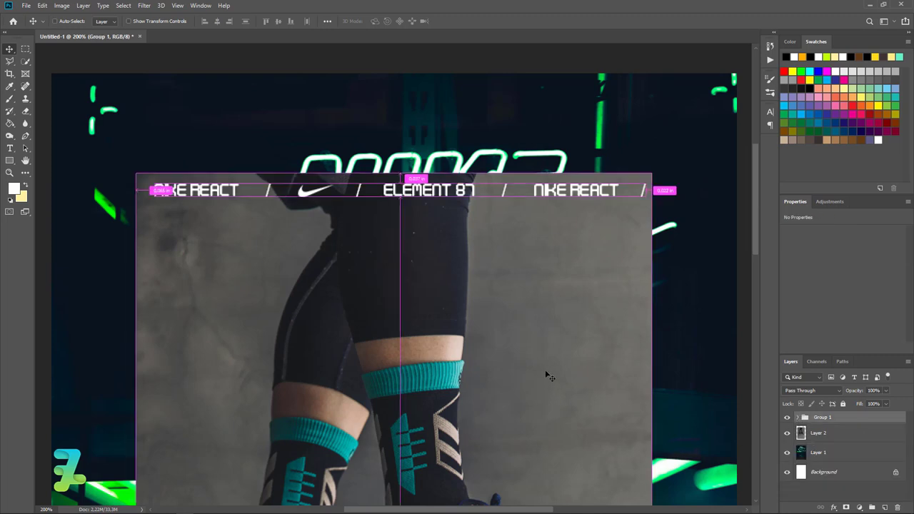
Duplicate the top strip group, rotate the copy 90°, and place it along the photo's right edge.
mouse_move(498, 245)
mouse_down()
mouse_move(562, 286)
mouse_move(562, 296)
mouse_up()
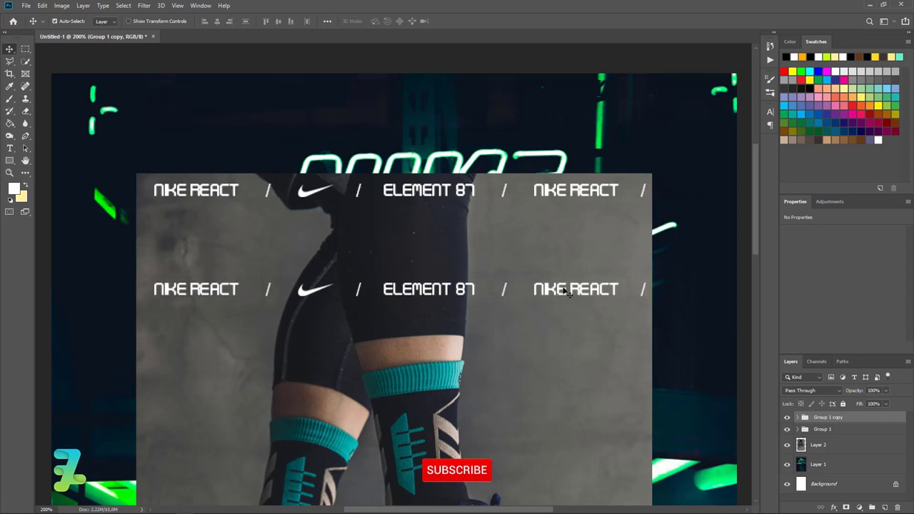
key(ctrl+t)
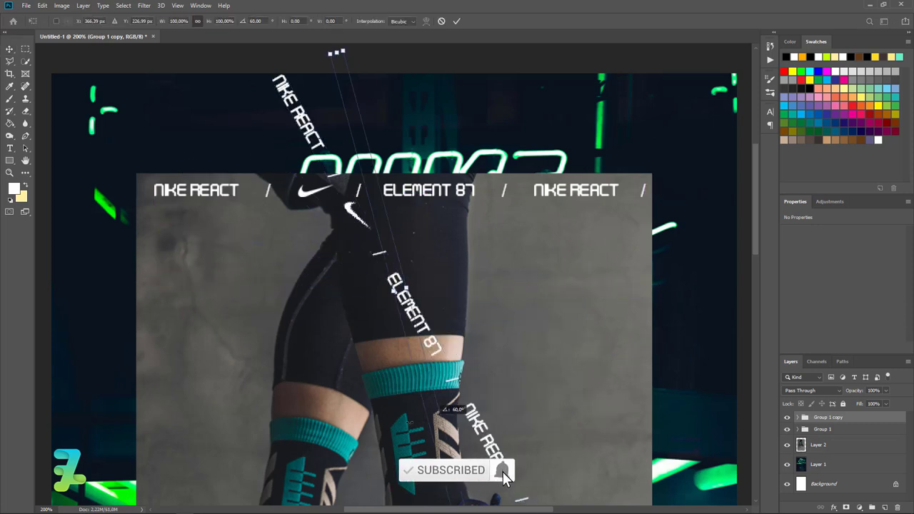
drag(606, 382, 307, 493)
click(11, 48)
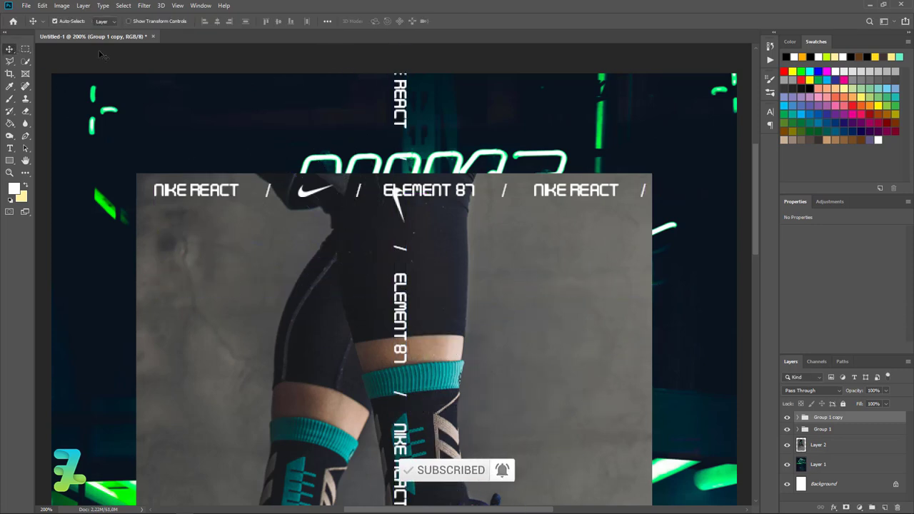
drag(402, 92, 637, 260)
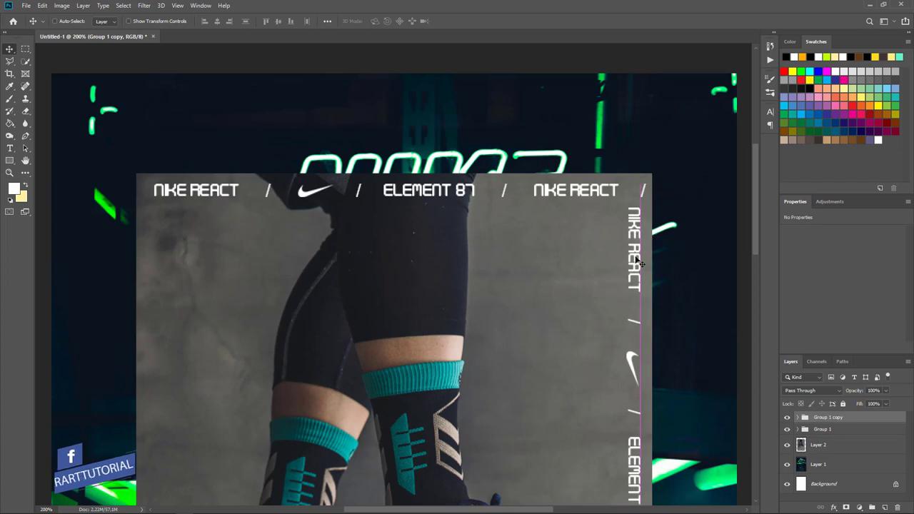
Copy the Nike swoosh lower down the vertical right-edge strip.
scroll(637, 261, down, 5)
scroll(637, 262, down, 2)
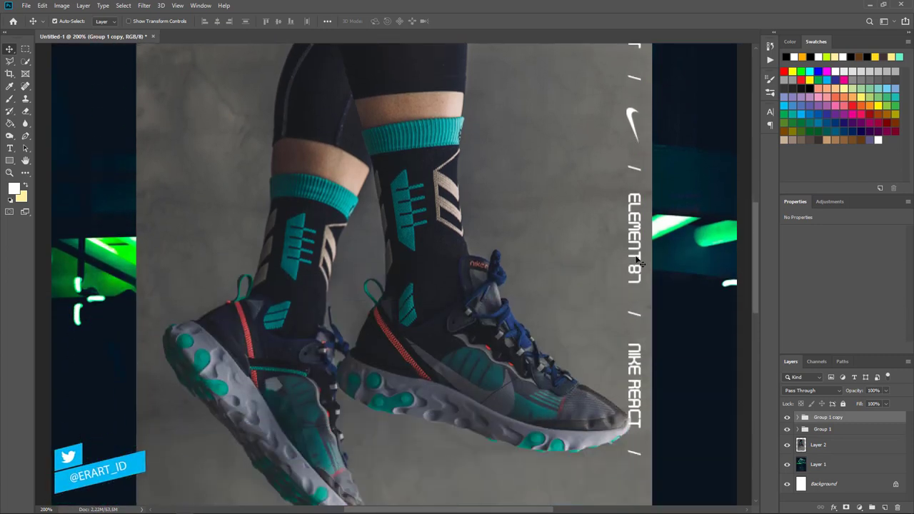
scroll(638, 263, up, 2)
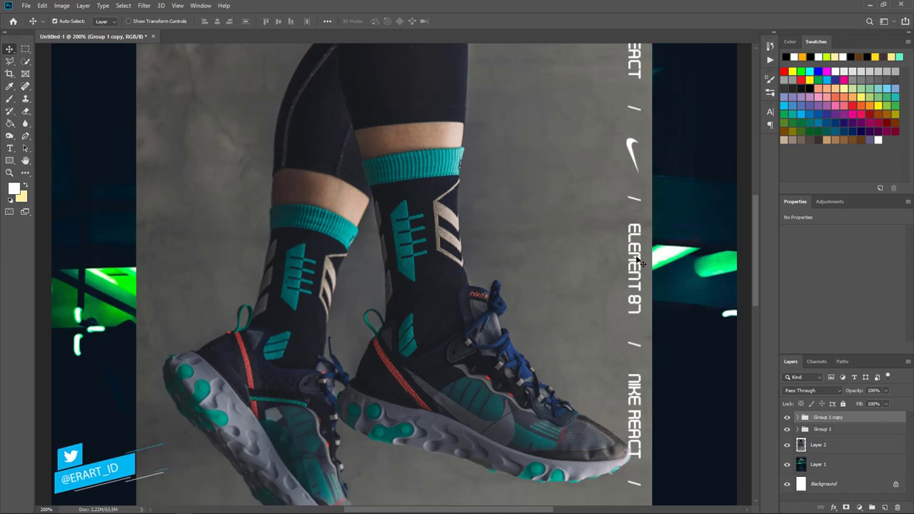
scroll(631, 236, down, 1)
click(632, 153)
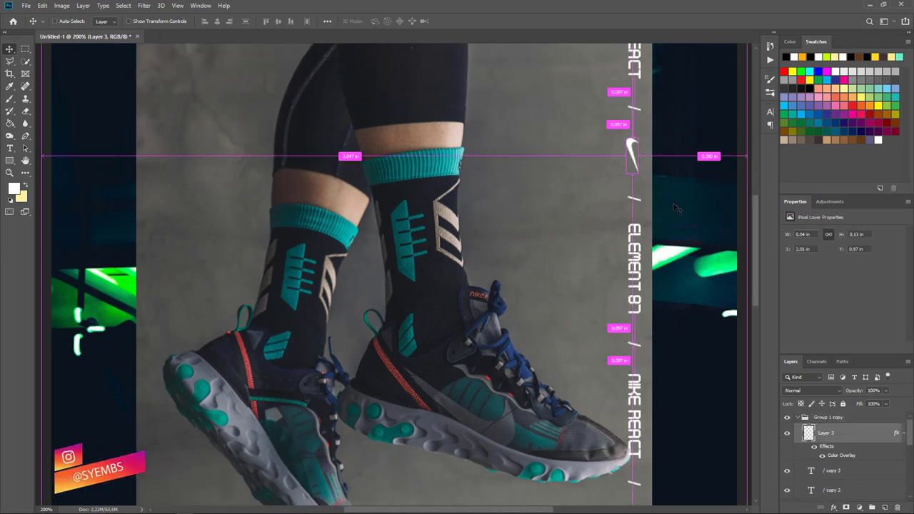
drag(634, 156, 653, 404)
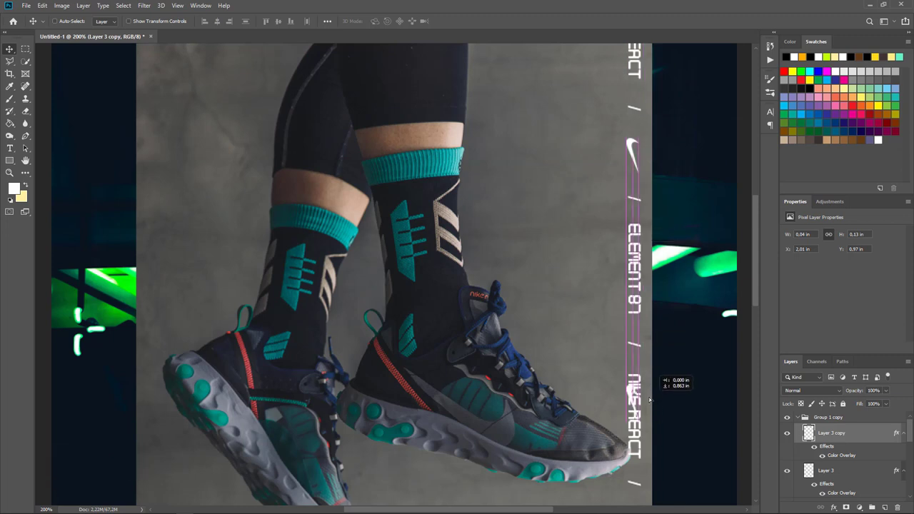
drag(654, 403, 653, 500)
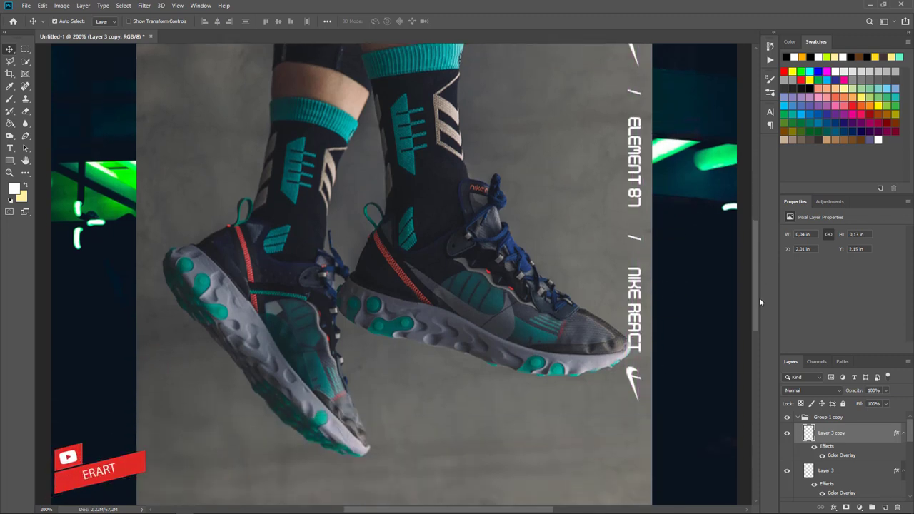
drag(756, 265, 756, 308)
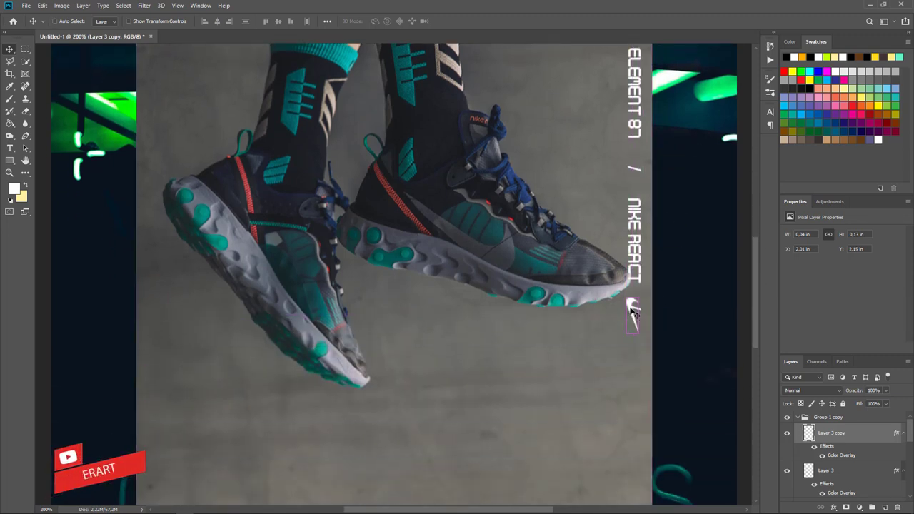
drag(633, 312, 633, 369)
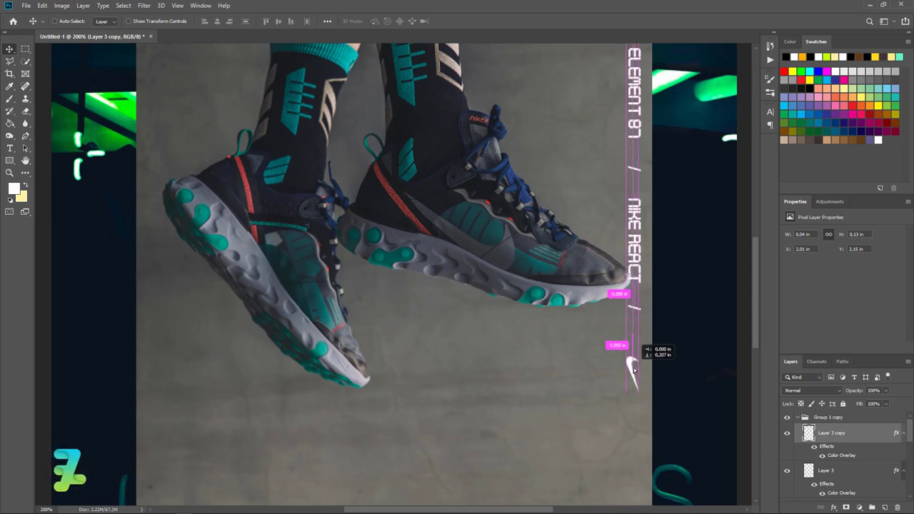
Copy a slash to sit below the new swoosh in the vertical strip.
click(633, 312)
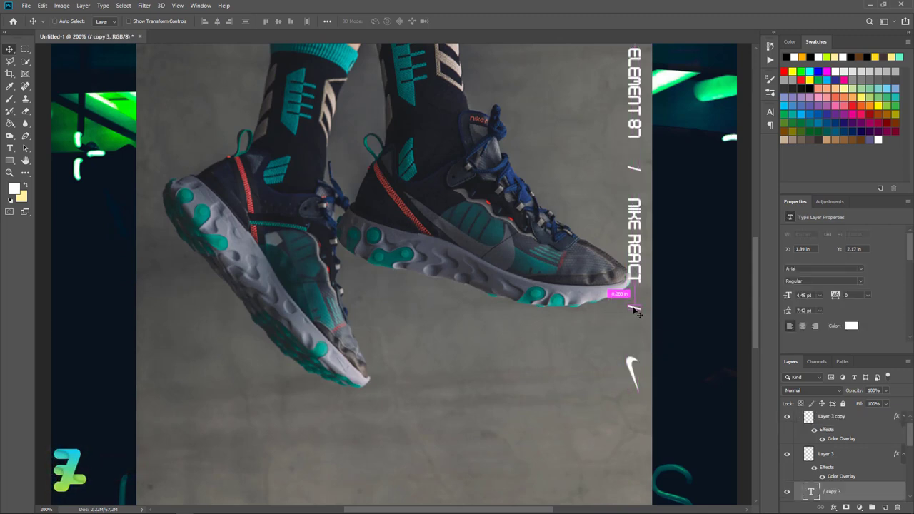
drag(634, 311, 634, 444)
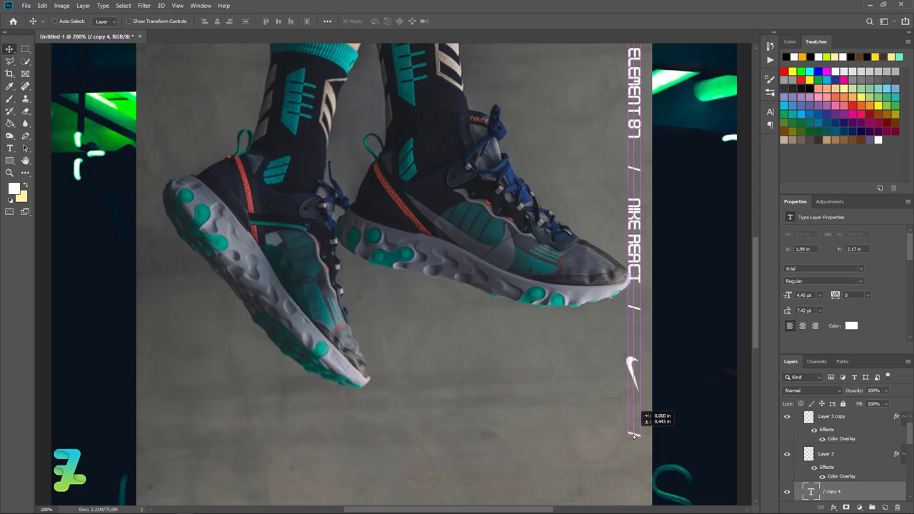
scroll(624, 391, up, 1)
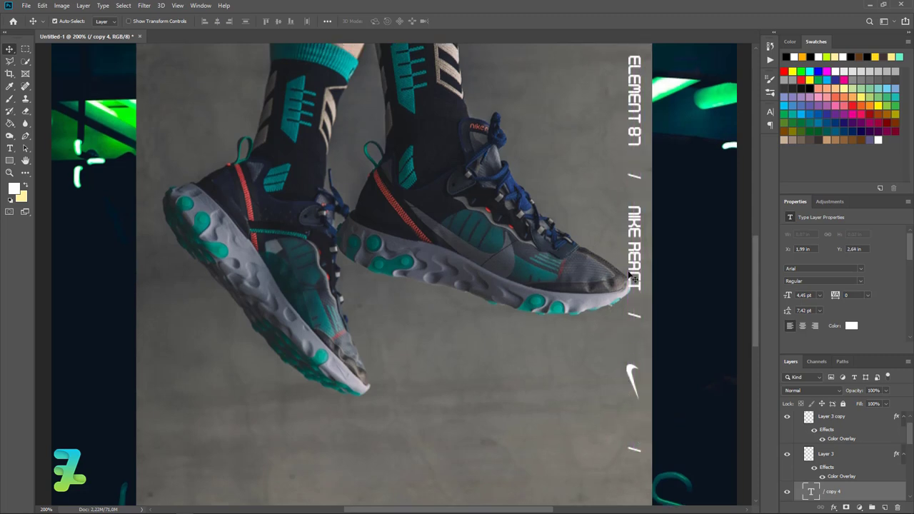
scroll(640, 205, up, 3)
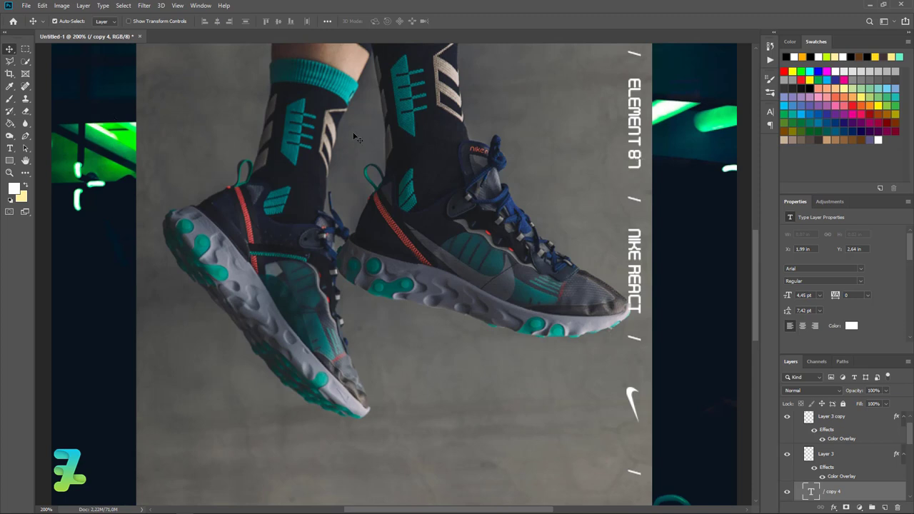
scroll(642, 179, up, 5)
scroll(641, 179, up, 5)
scroll(642, 180, up, 5)
scroll(642, 180, up, 5)
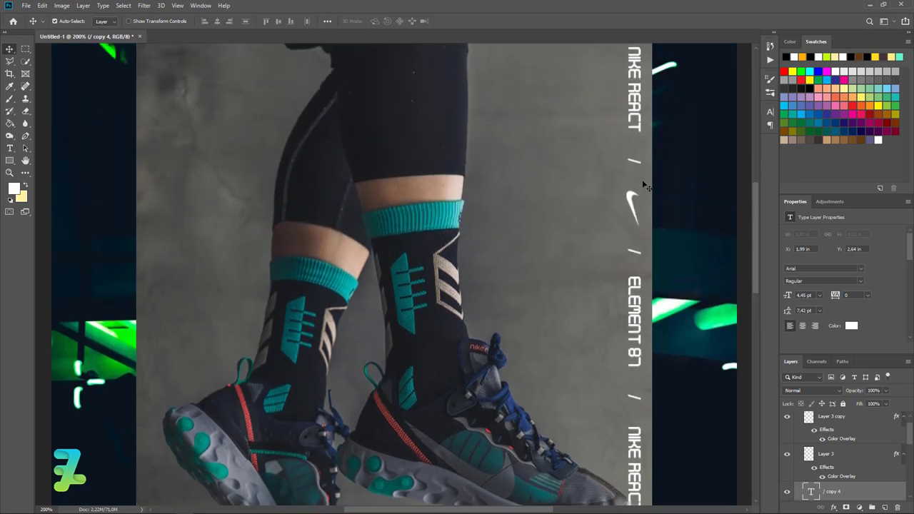
Copy ELEMENT 87 to the bottom of the vertical strip.
scroll(642, 180, down, 8)
scroll(642, 180, down, 7)
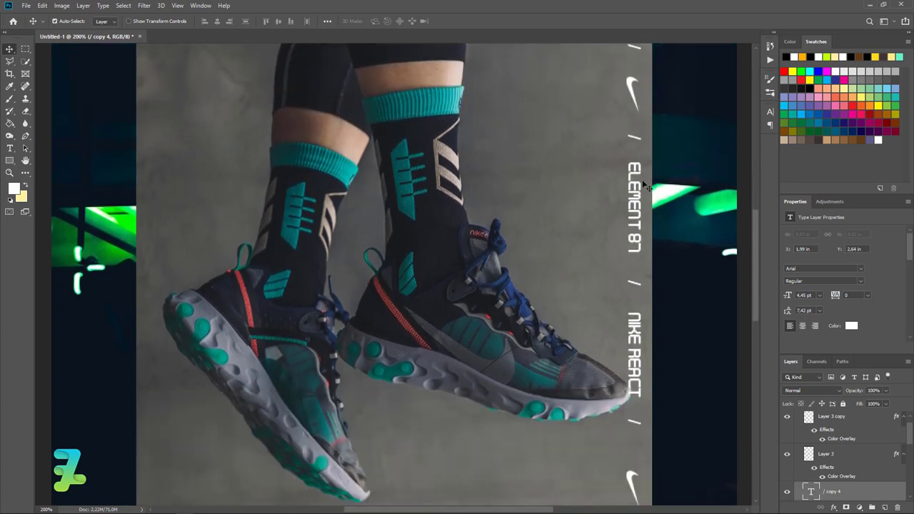
scroll(641, 179, down, 3)
scroll(641, 179, down, 2)
scroll(636, 163, down, 2)
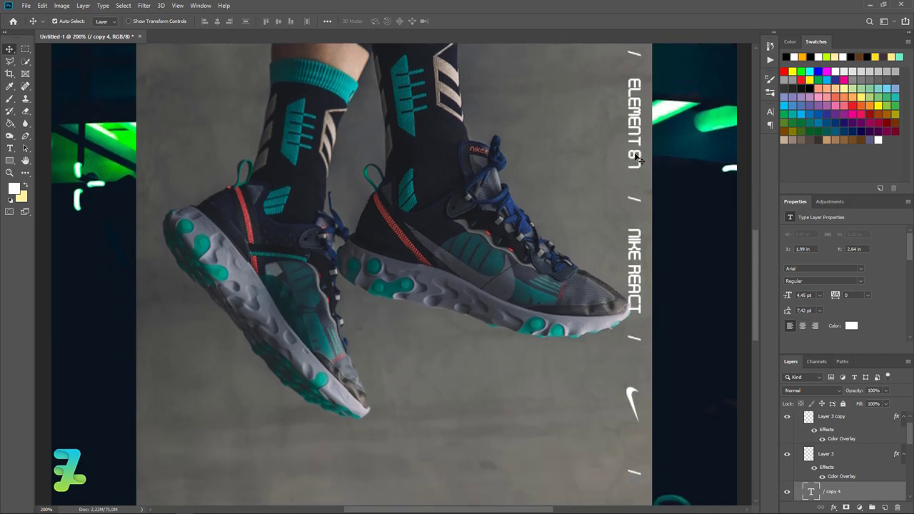
click(644, 165)
mouse_move(644, 165)
mouse_down()
mouse_move(637, 437)
mouse_move(635, 374)
mouse_up()
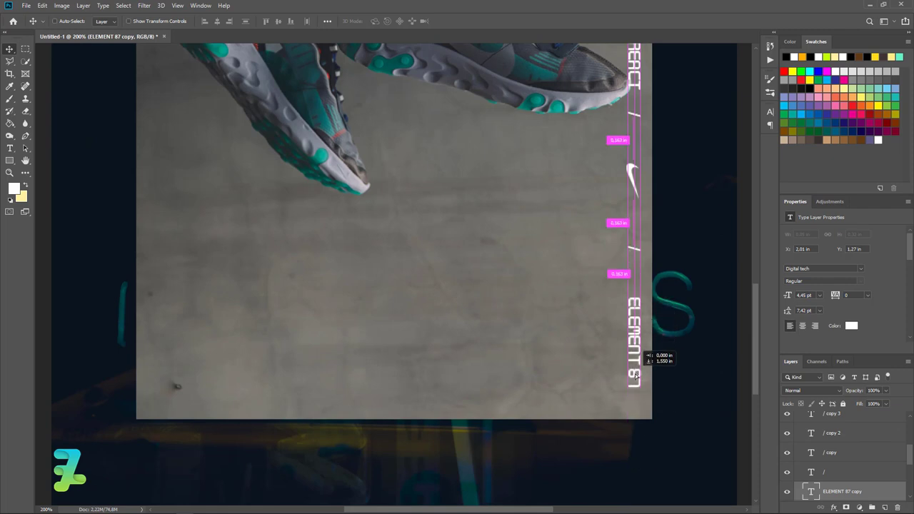
scroll(568, 320, up, 2)
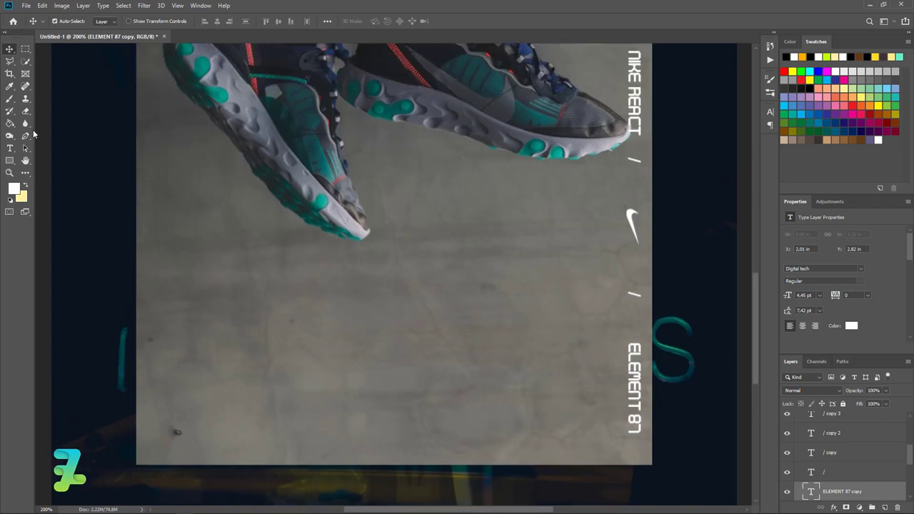
Check the poster at 100% and collapse Group 1 copy in the Layers panel.
key(ctrl+minus)
key(ctrl+minus)
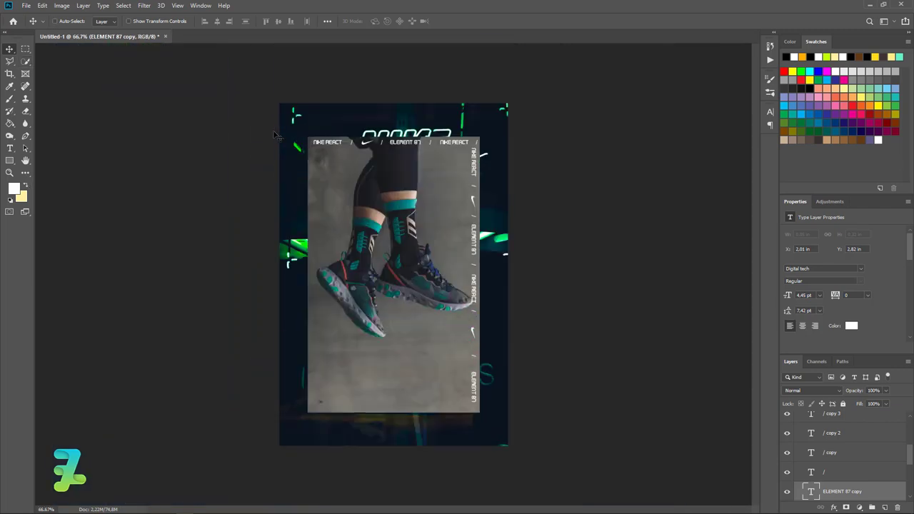
key(ctrl+plus)
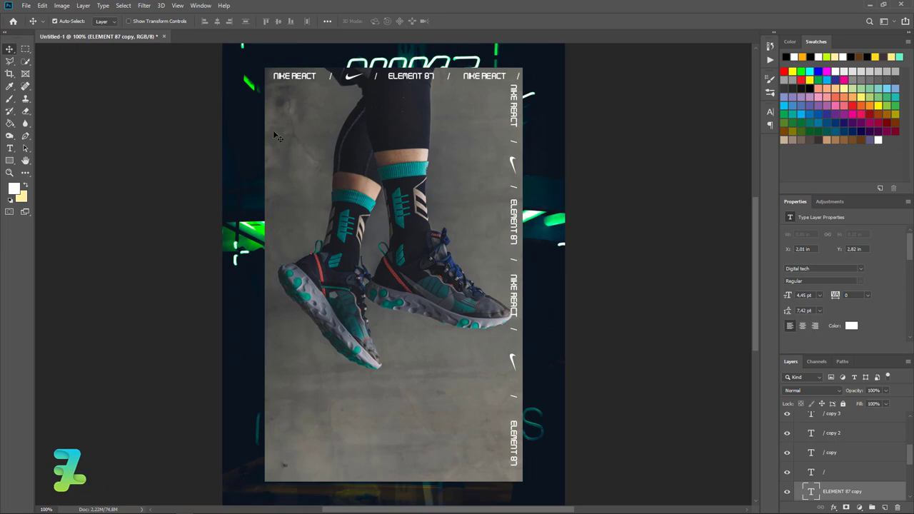
click(283, 80)
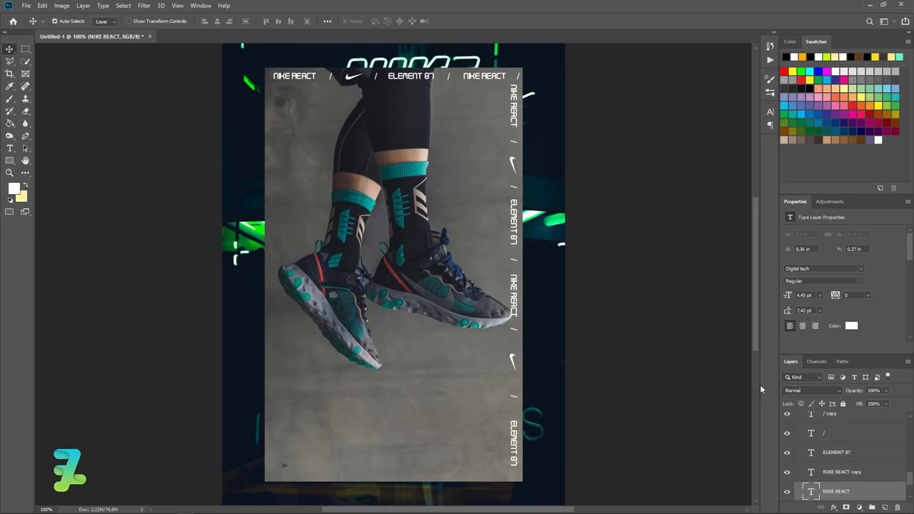
scroll(828, 462, down, 3)
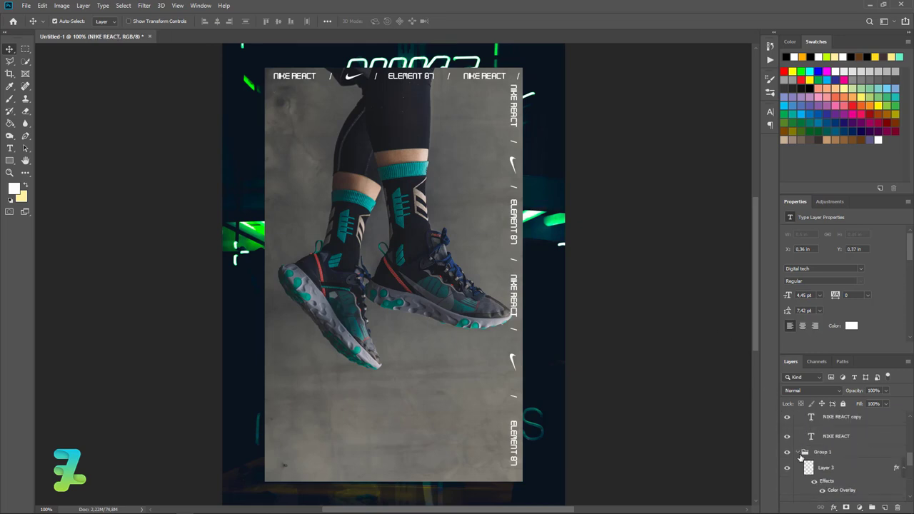
click(800, 458)
scroll(800, 442, down, 2)
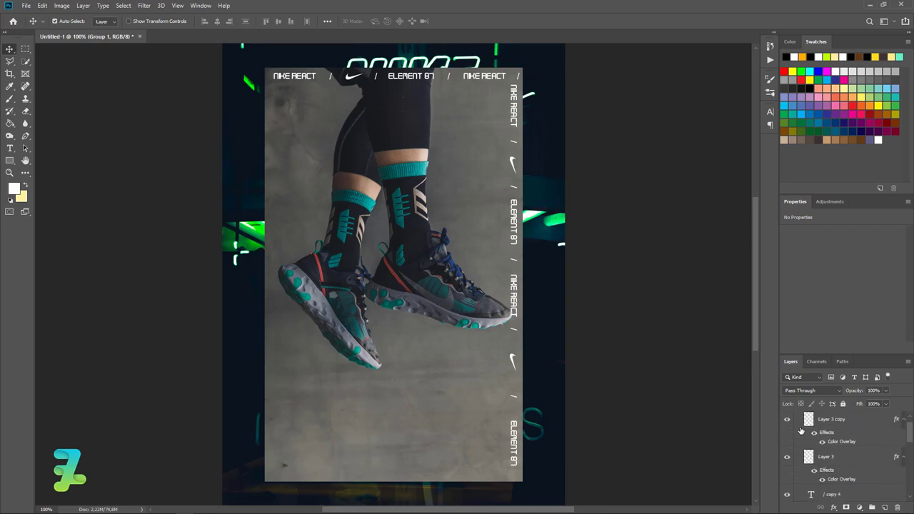
scroll(800, 430, up, 1)
click(796, 418)
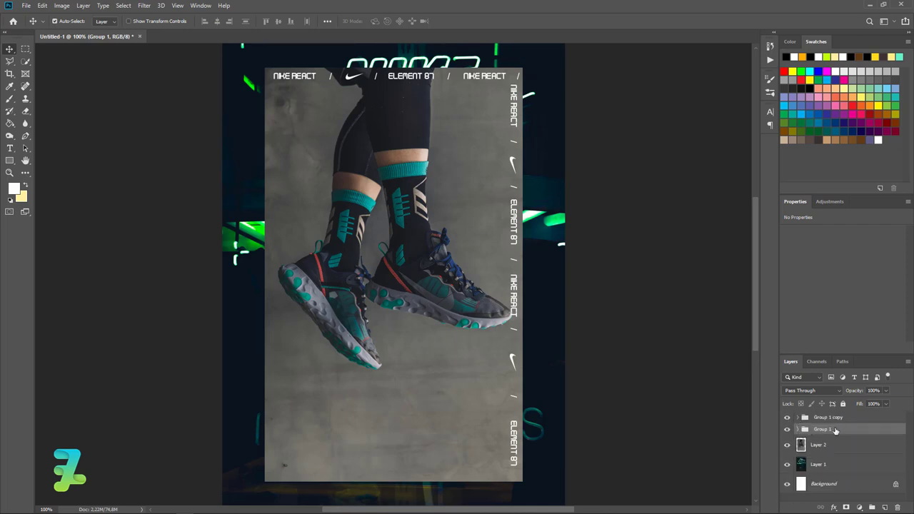
Open and cancel Group 1's Layer Style, then undo the last move from Edit.
double_click(859, 432)
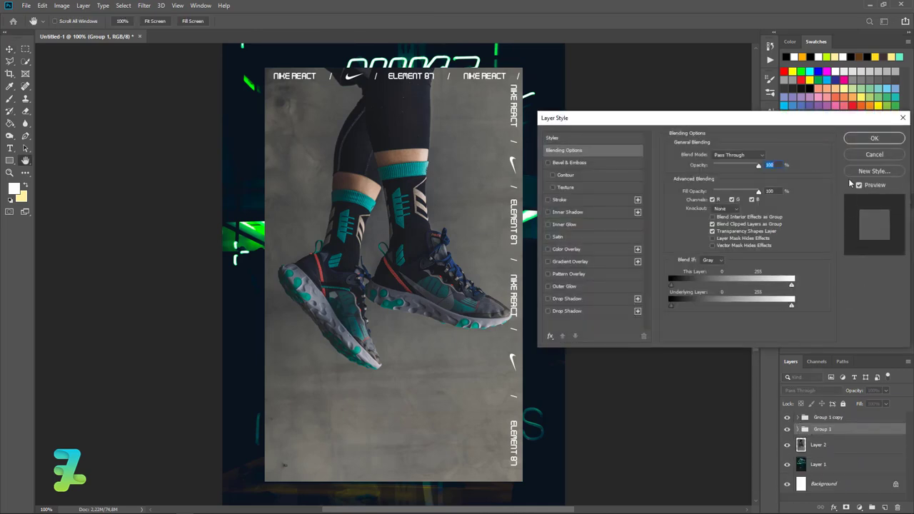
click(871, 155)
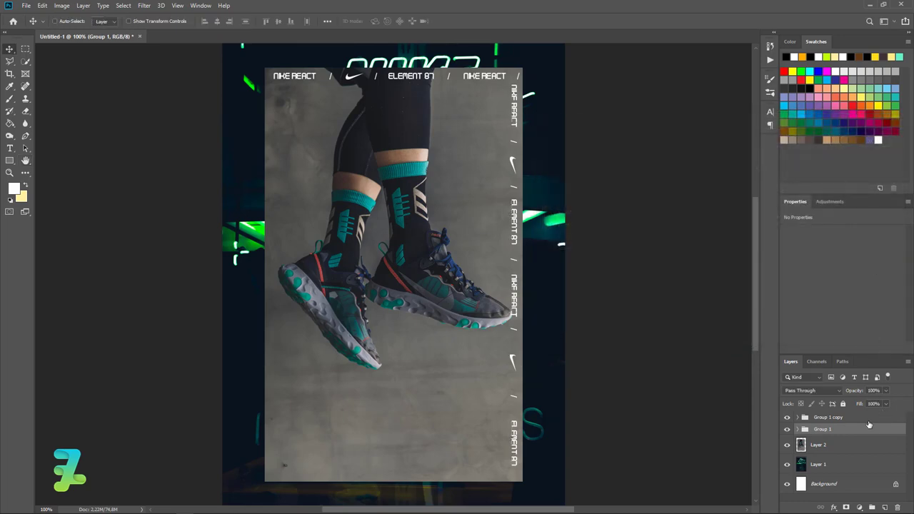
click(42, 5)
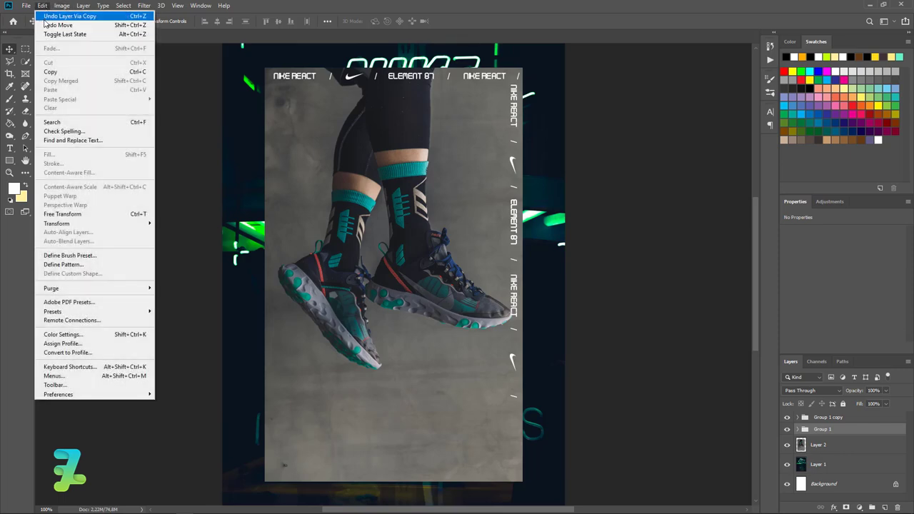
Redo the ELEMENT 87 move and select Group 1.
click(72, 25)
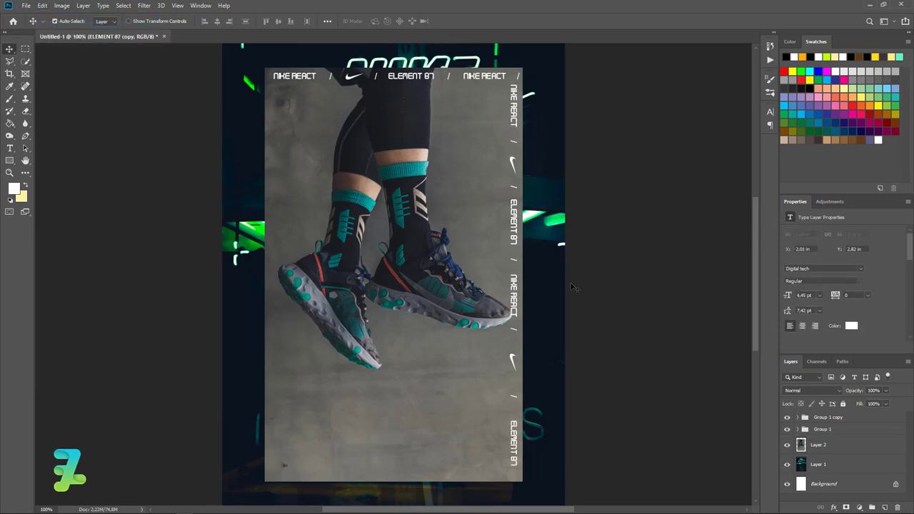
double_click(821, 429)
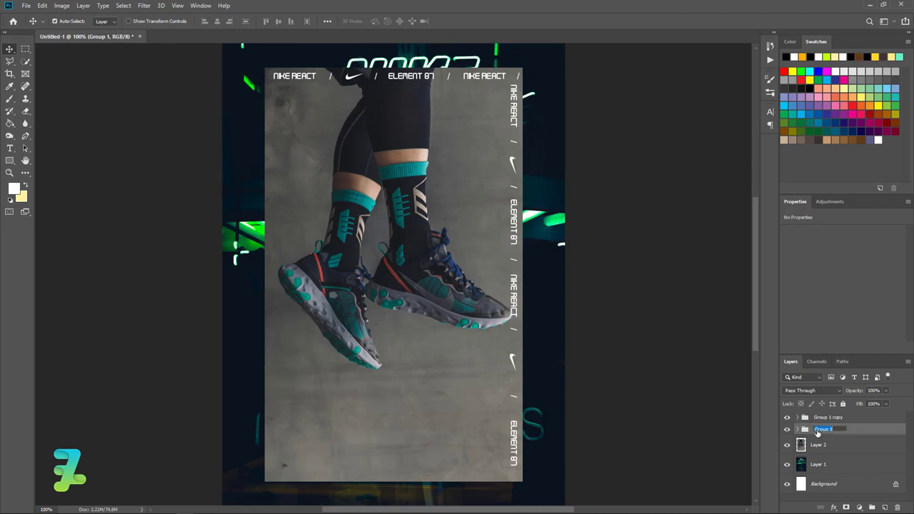
click(807, 430)
Duplicate Group 1 and place the copy along the photo's bottom edge, nudged down twice.
key(ctrl+j)
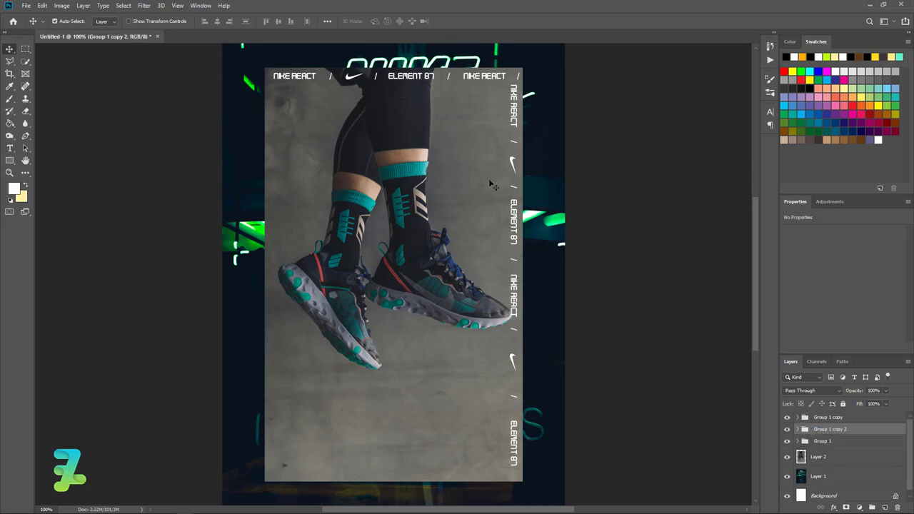
drag(397, 97, 403, 469)
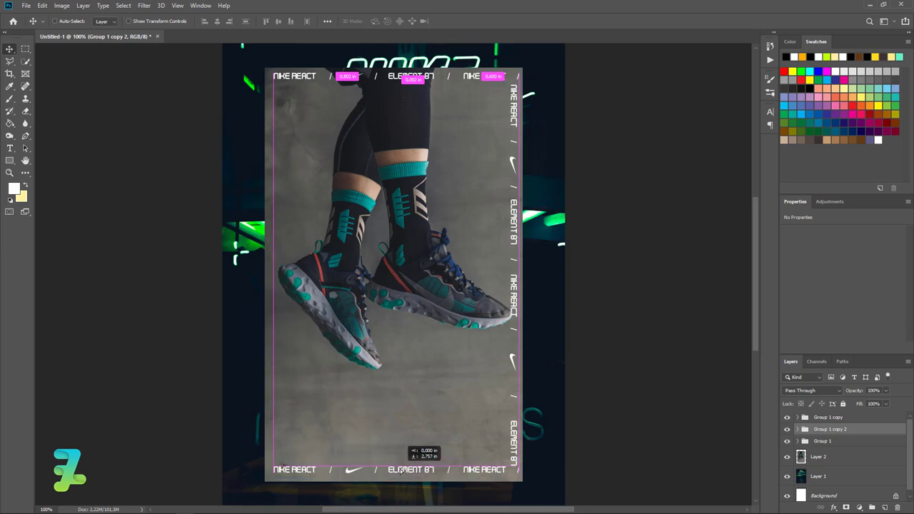
key(Down)
key(Down)
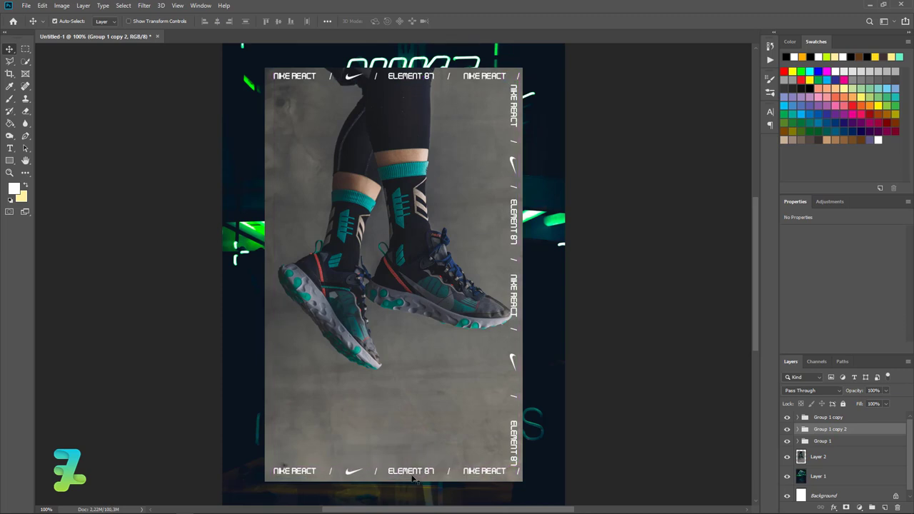
key(Down)
key(Down)
key(Down)
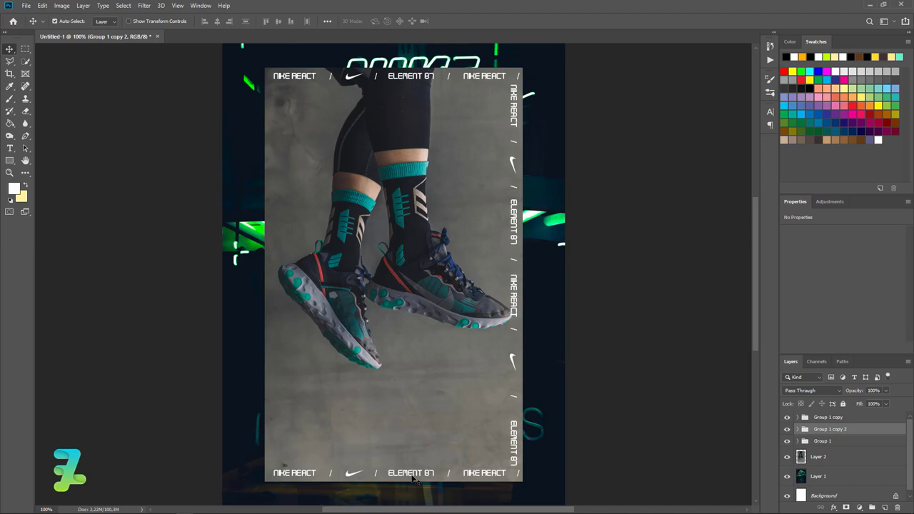
Copy the right vertical strip group to the left edge and rotate it 180°.
click(516, 439)
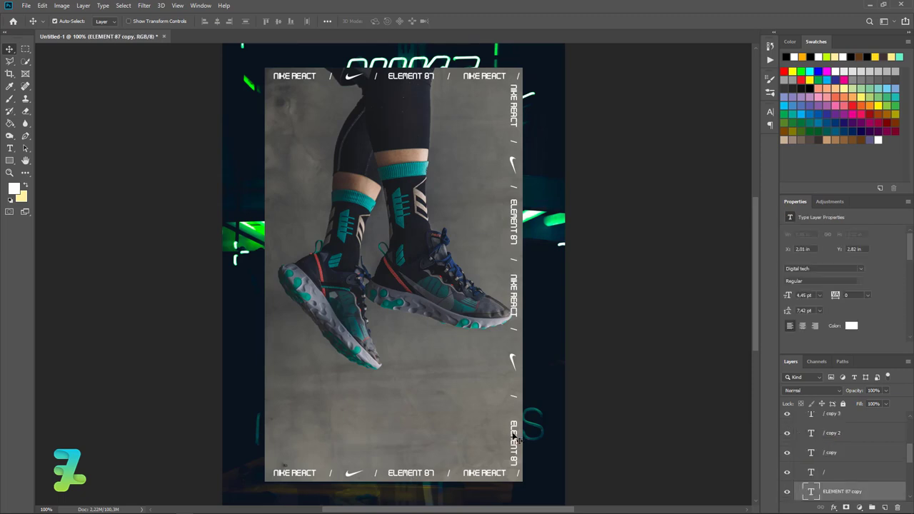
scroll(828, 449, down, 2)
scroll(821, 442, down, 2)
scroll(807, 429, down, 1)
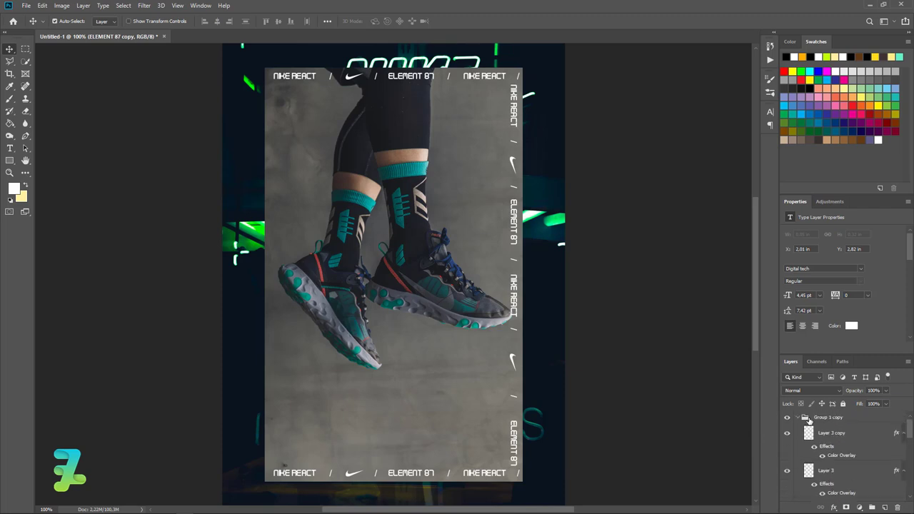
click(798, 419)
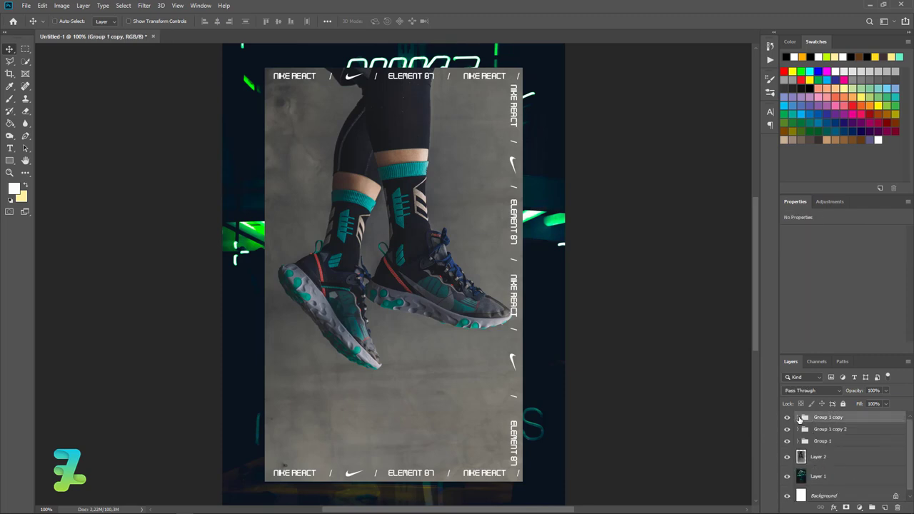
drag(514, 275, 279, 275)
key(ctrl+t)
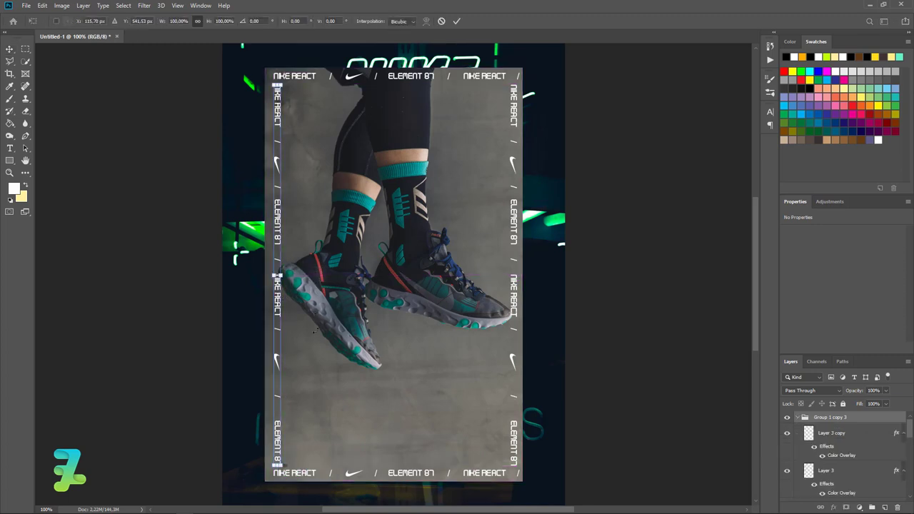
drag(307, 455, 246, 97)
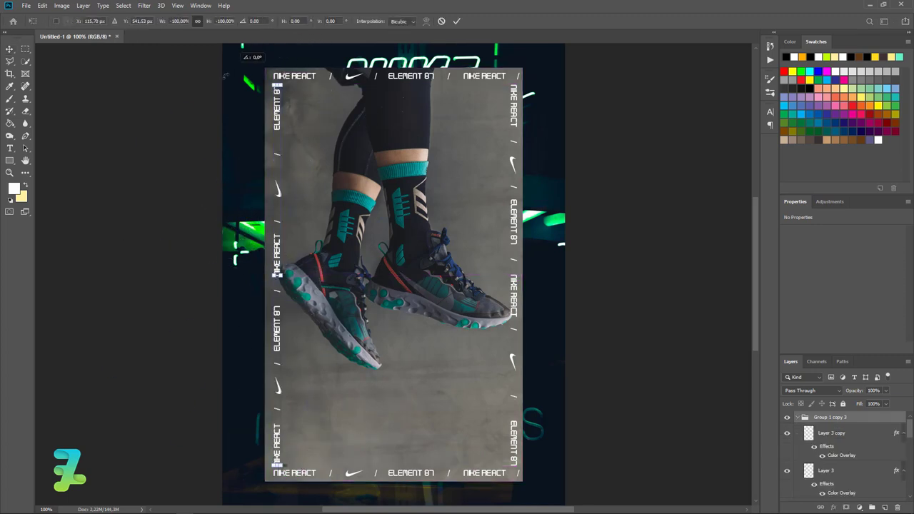
key(Return)
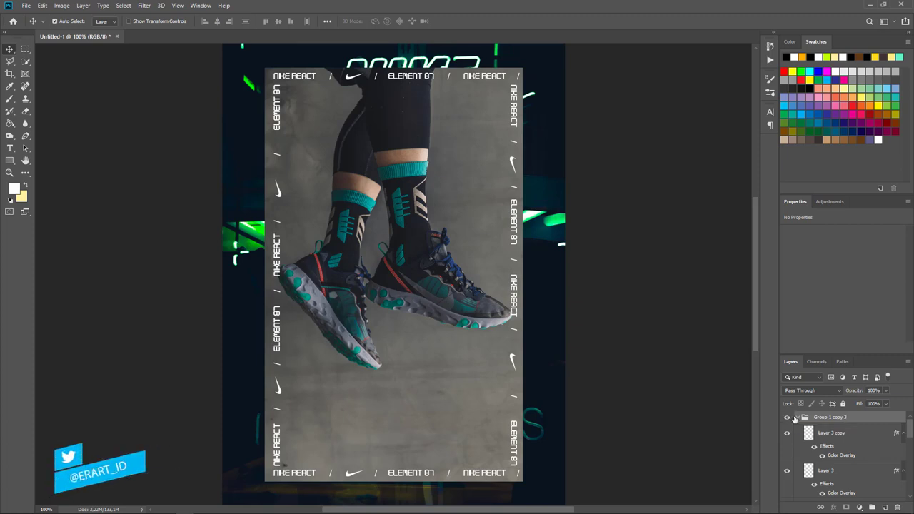
Group the four strip groups into Group 2 and centre it horizontally on the canvas.
click(799, 419)
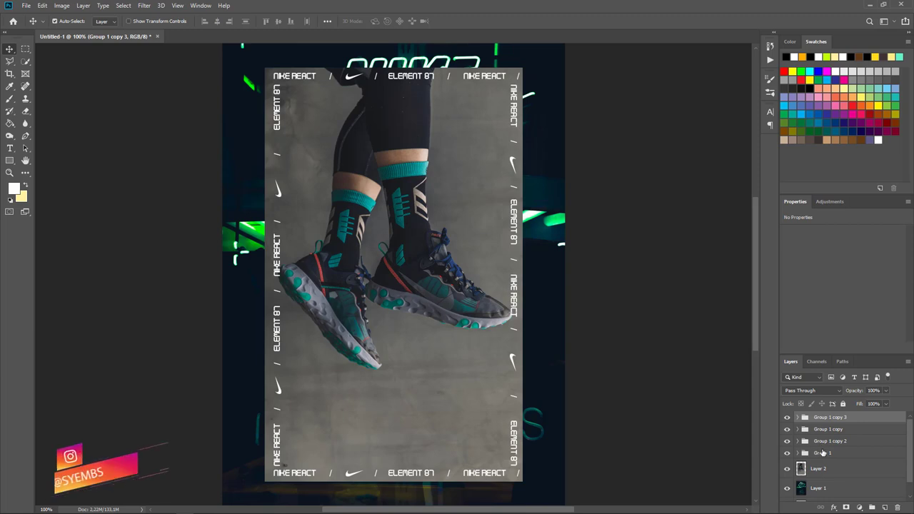
shift+click(822, 454)
key(ctrl+g)
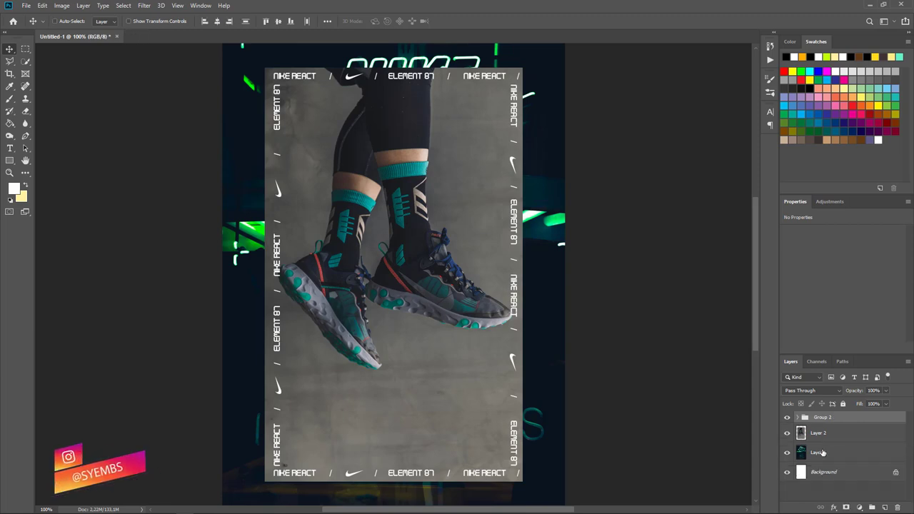
key(ctrl+a)
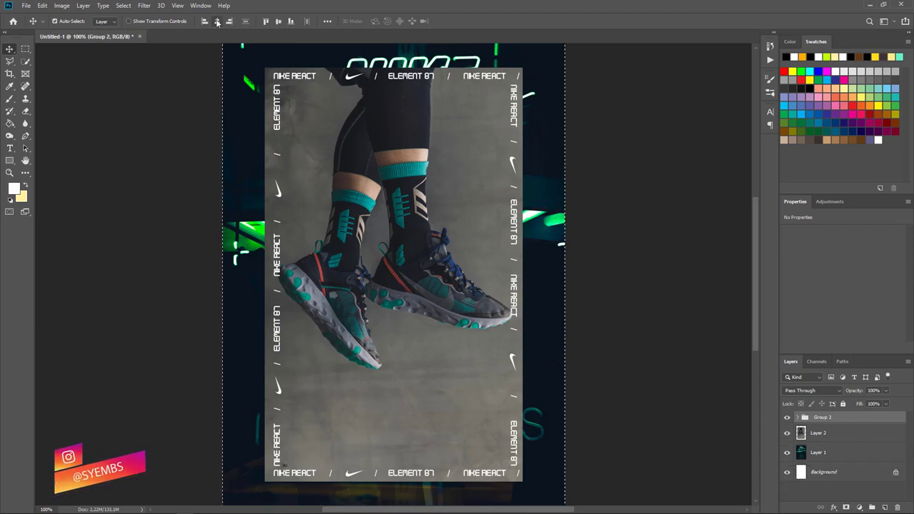
click(217, 22)
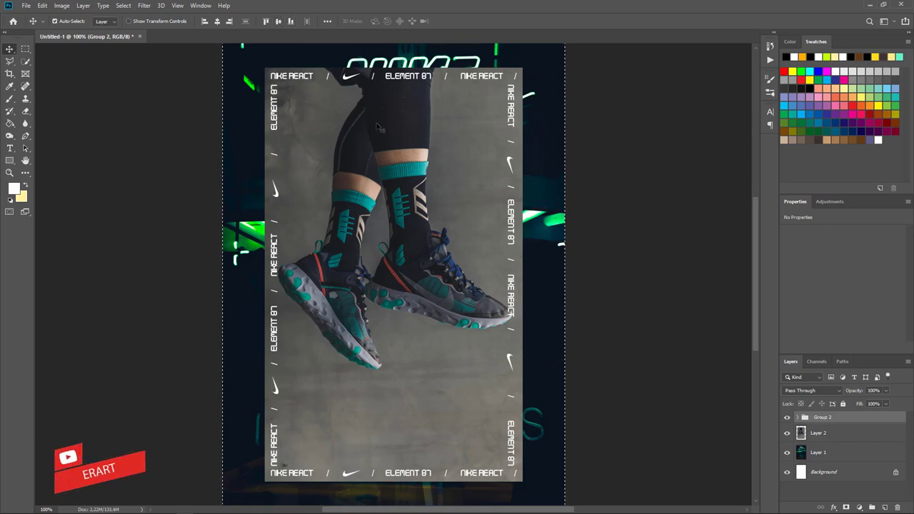
key(ctrl)
key(ctrl+d)
Zoom in and out to check the frame's spacing from the poster edges.
key(ctrl)
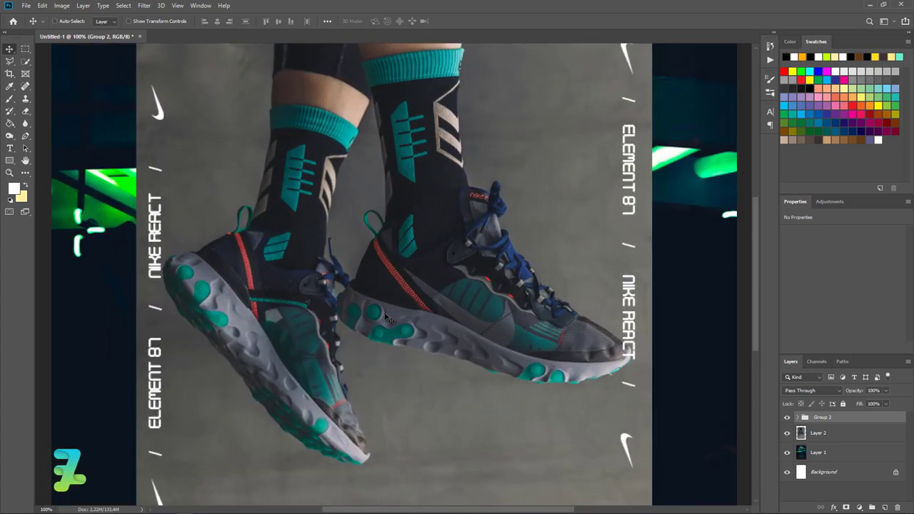
key(ctrl)
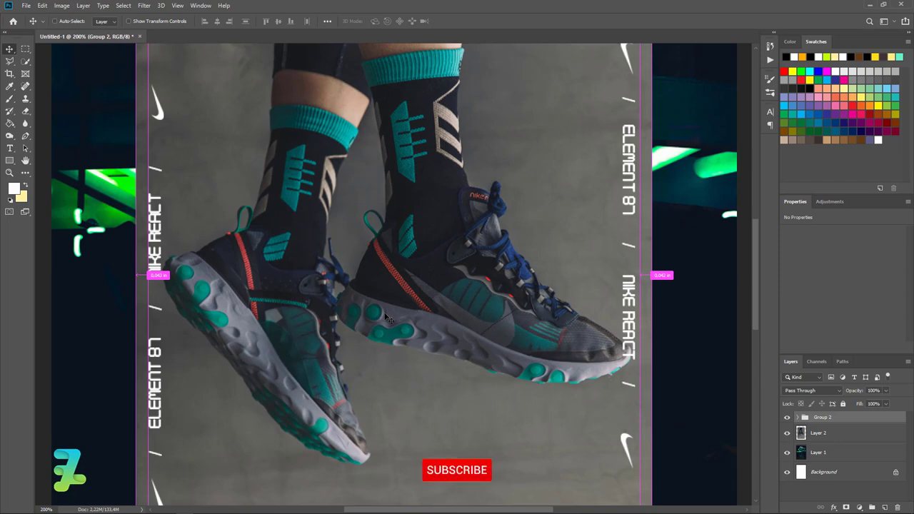
key(ctrl+minus)
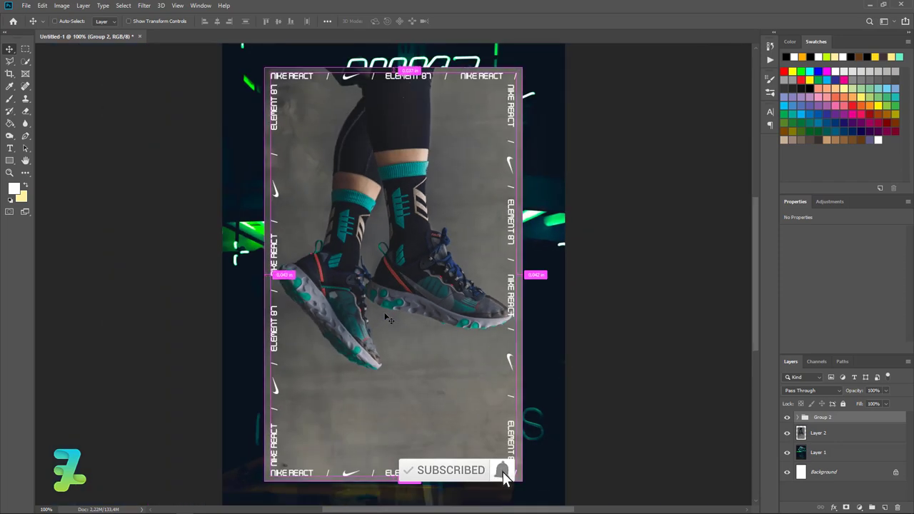
key(ctrl+plus)
key(ctrl+minus)
key(ctrl+minus)
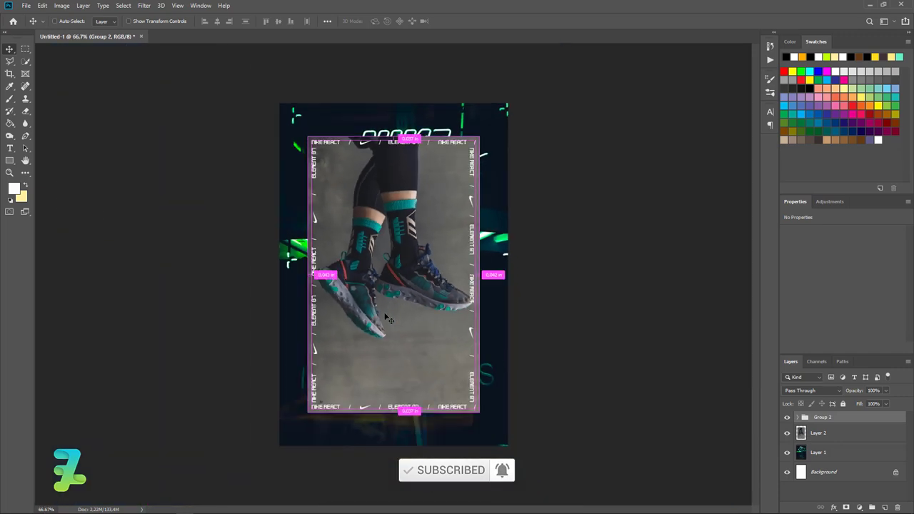
key(ctrl+plus)
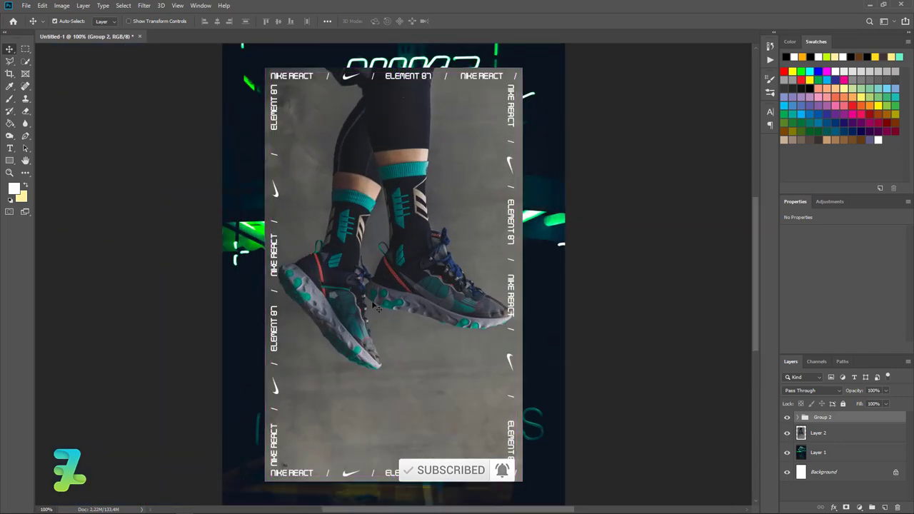
Set the Type tool to Arial Black and create a placeholder 'g' text layer.
click(9, 147)
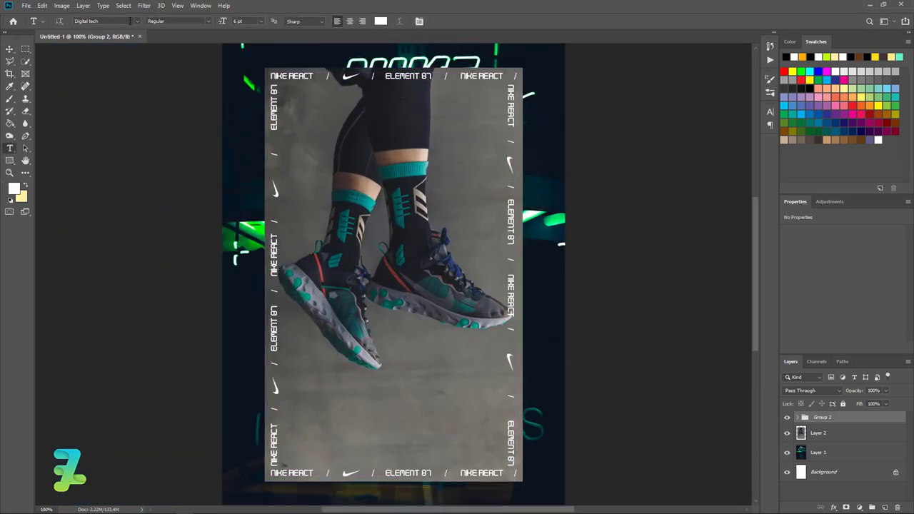
click(137, 22)
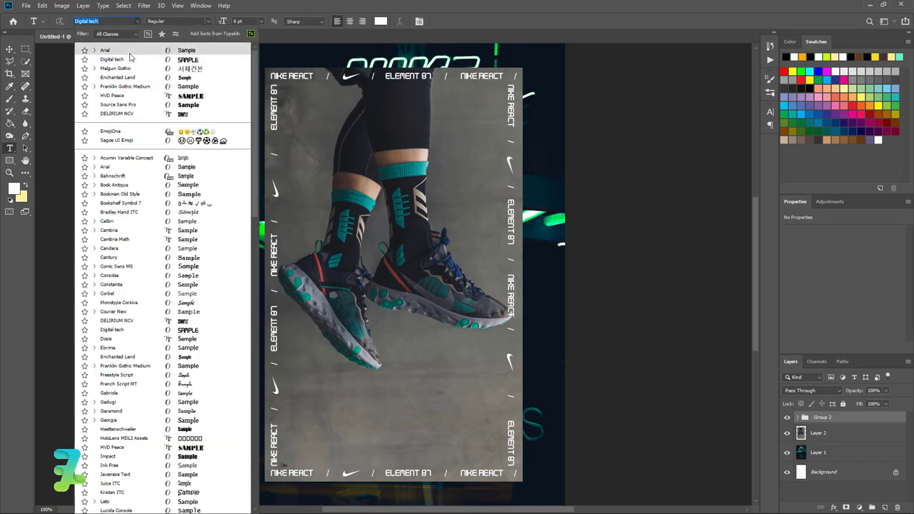
click(129, 51)
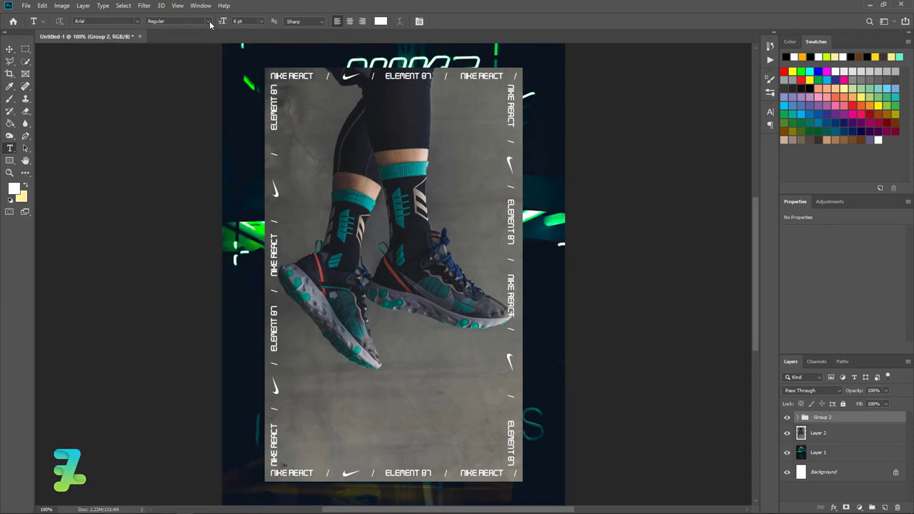
click(209, 22)
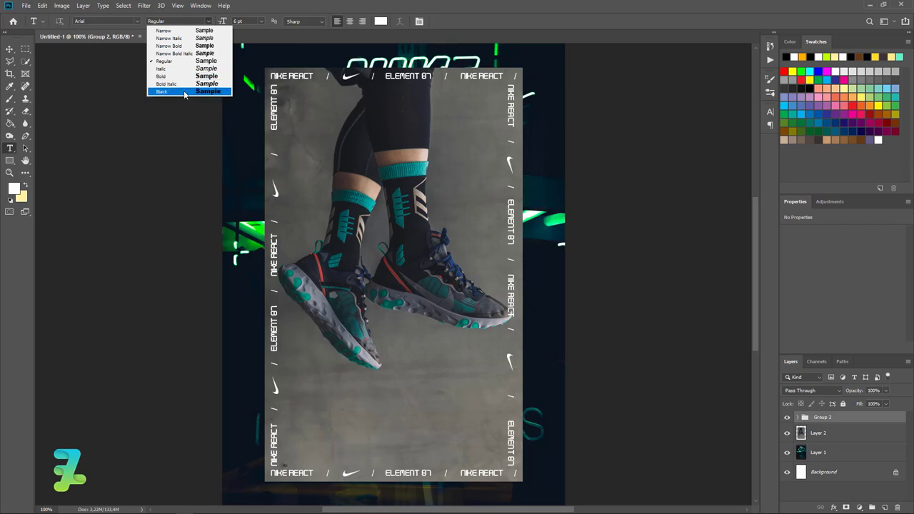
double_click(187, 92)
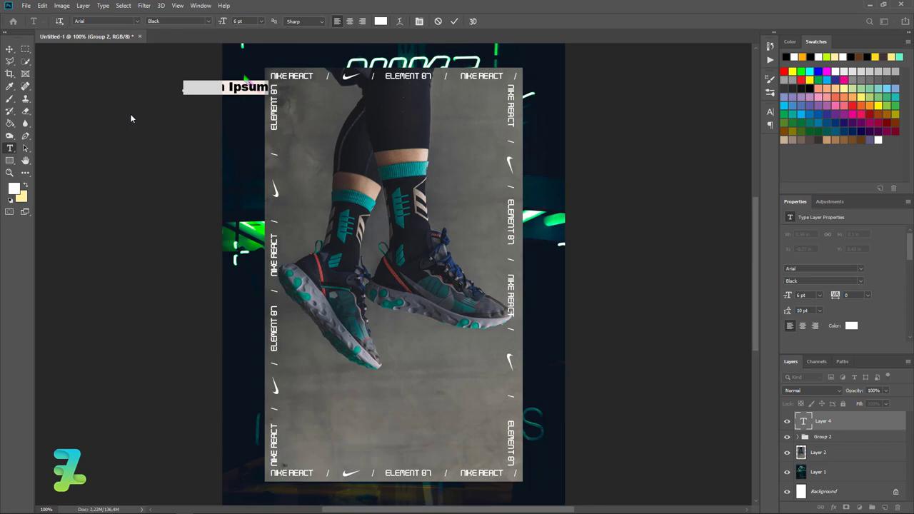
key(BackSpace)
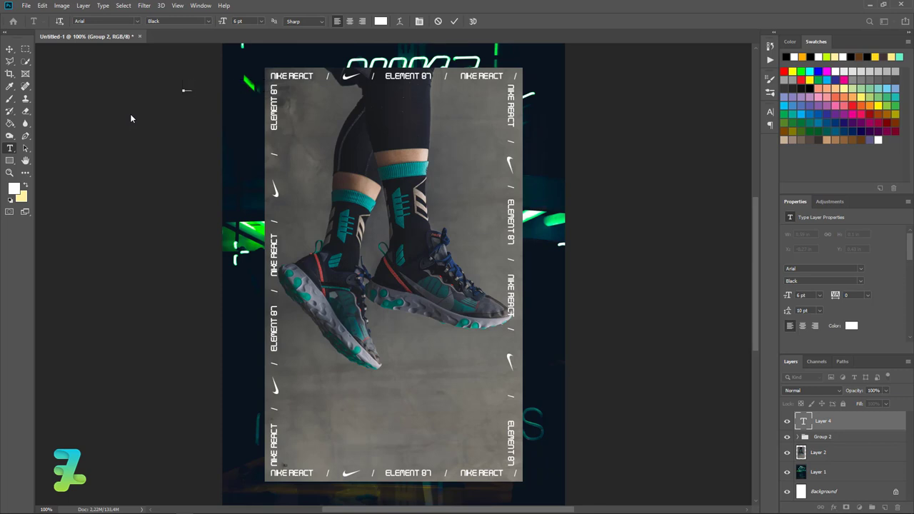
text(g)
click(9, 48)
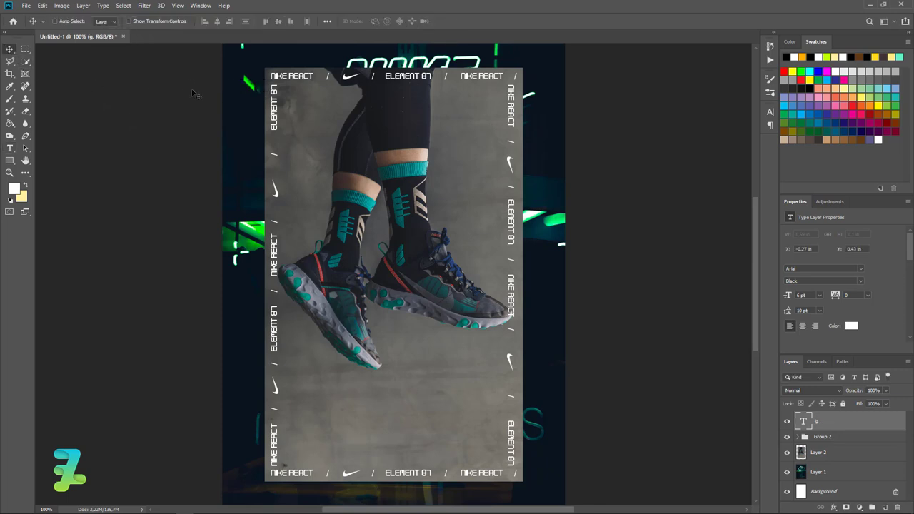
Move the text to the lower middle of the poster and change it to UNDERCOVER.
drag(190, 91, 346, 412)
double_click(805, 421)
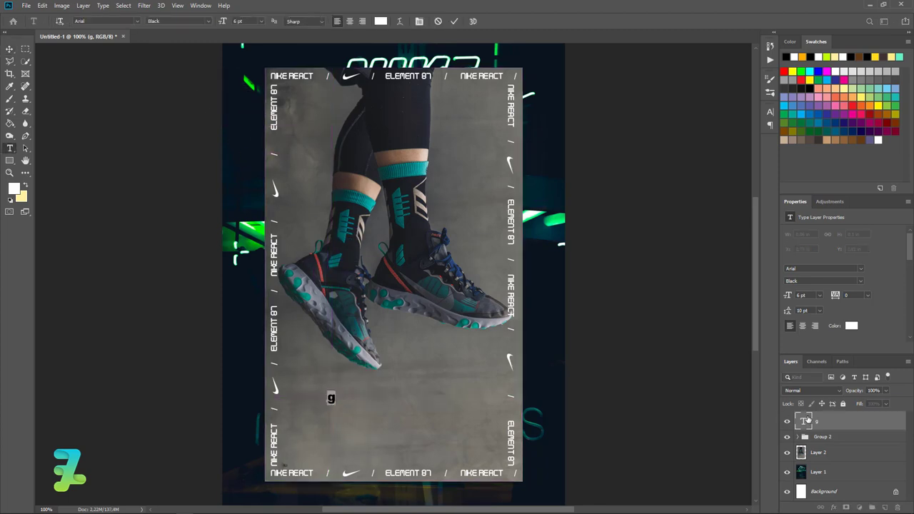
text(UNDERC)
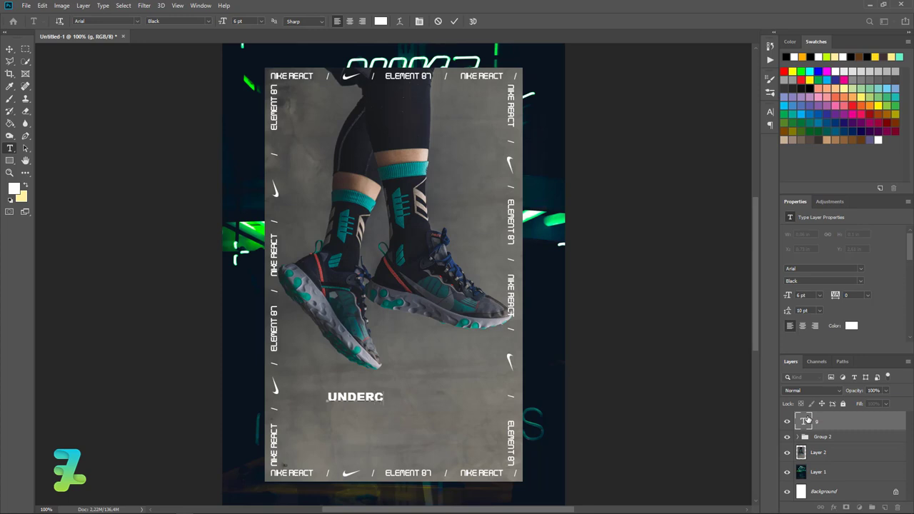
text(OVER)
key(ctrl+a)
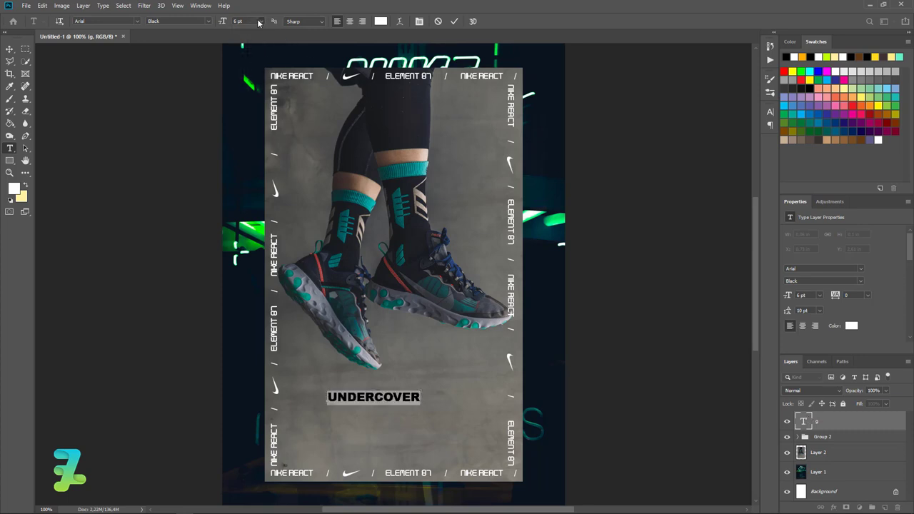
click(258, 20)
Resize UNDERCOVER to 48 pt, then 18 pt, and centre it horizontally on the canvas.
click(257, 130)
key(ctrl+Return)
key(v)
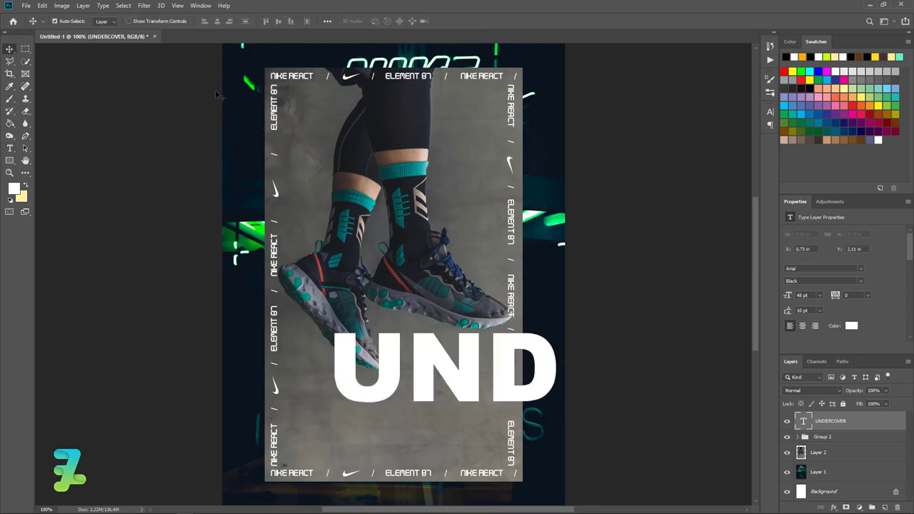
double_click(803, 421)
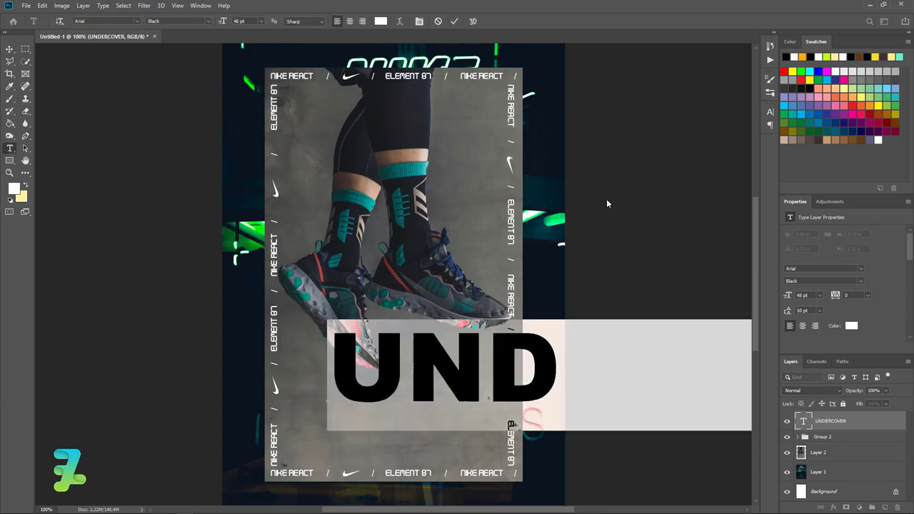
click(262, 21)
click(249, 90)
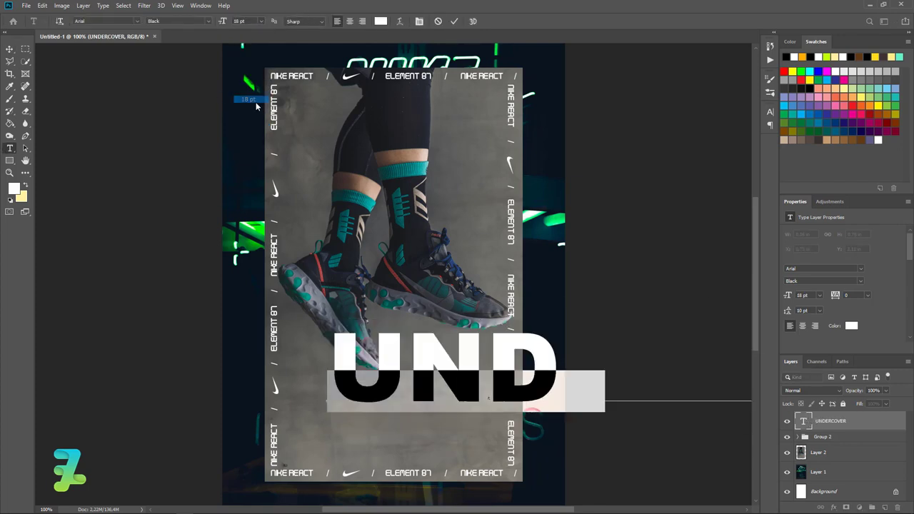
key(ctrl+Return)
key(v)
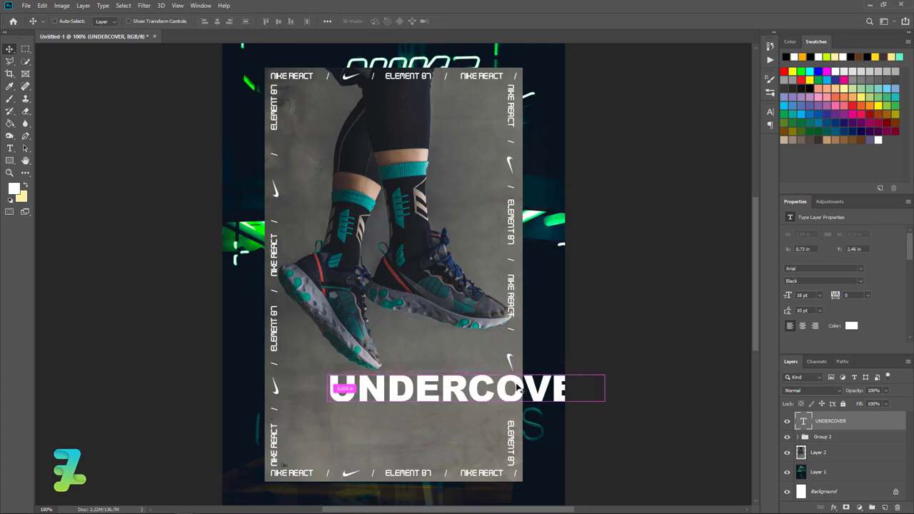
key(ctrl+a)
click(216, 22)
key(ctrl+d)
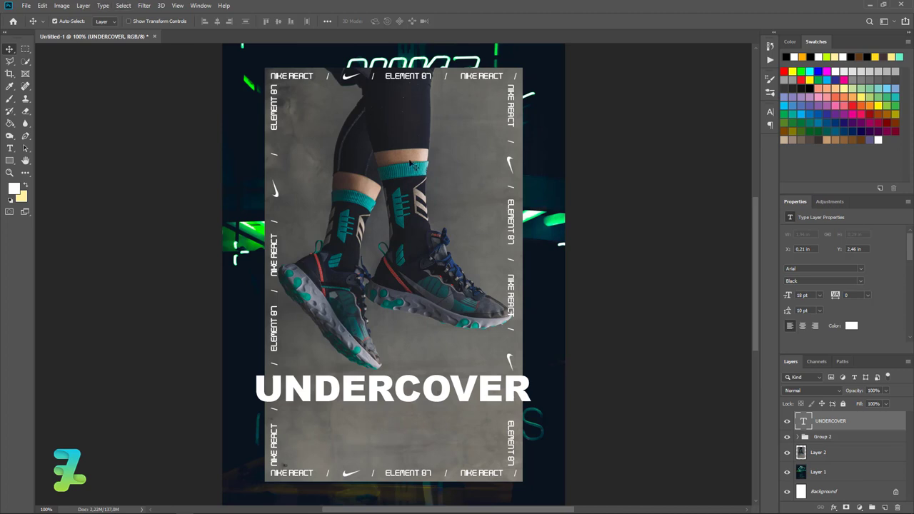
Reduce UNDERCOVER to 14 pt and nudge it right toward the centre.
double_click(803, 422)
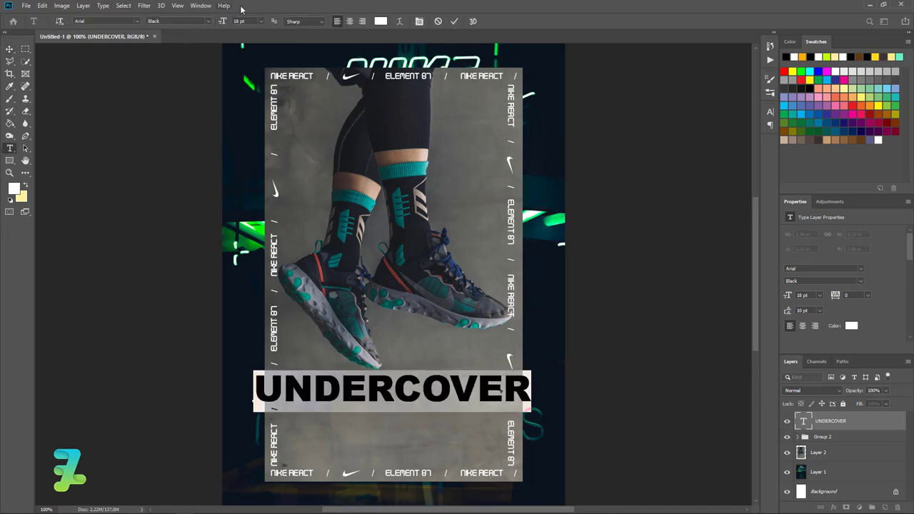
click(261, 21)
click(262, 22)
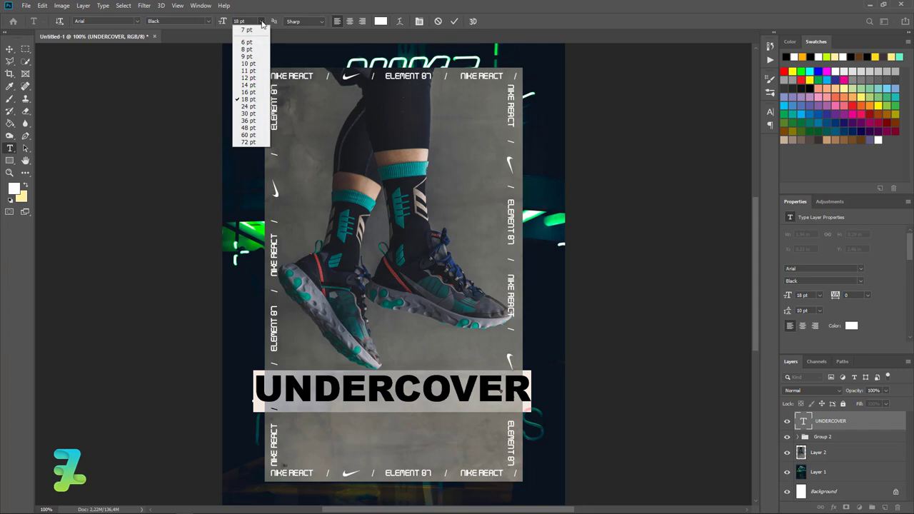
click(248, 91)
click(9, 49)
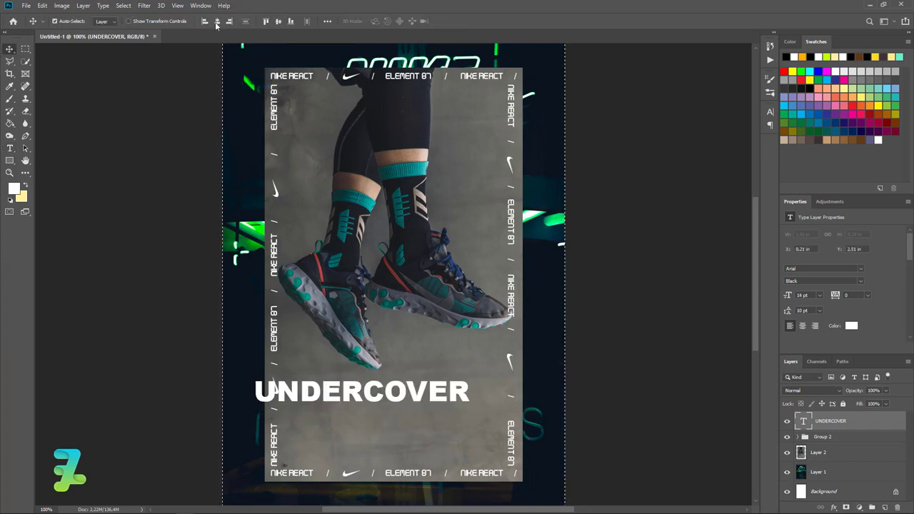
key(shift+Right)
key(shift+Right)
key(shift+Right)
key(ctrl)
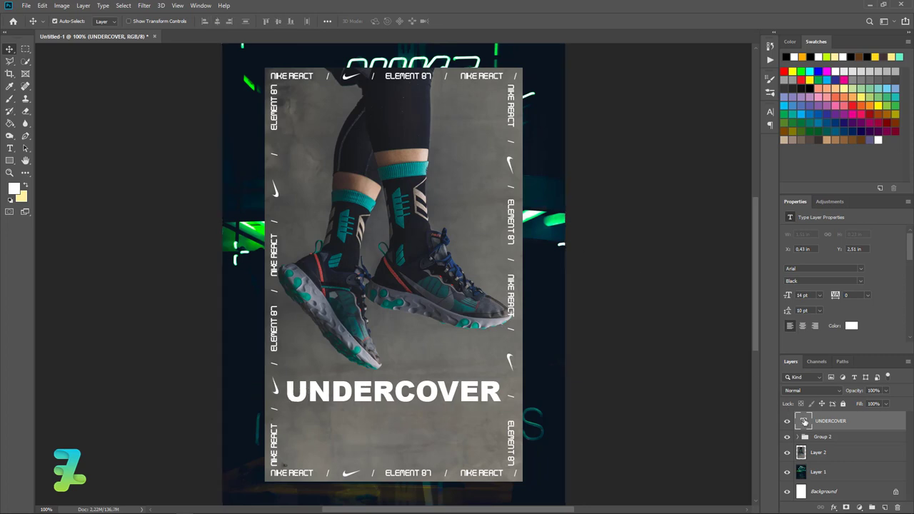
Make the UNDERCOVER text faux italic in the Character panel.
double_click(805, 421)
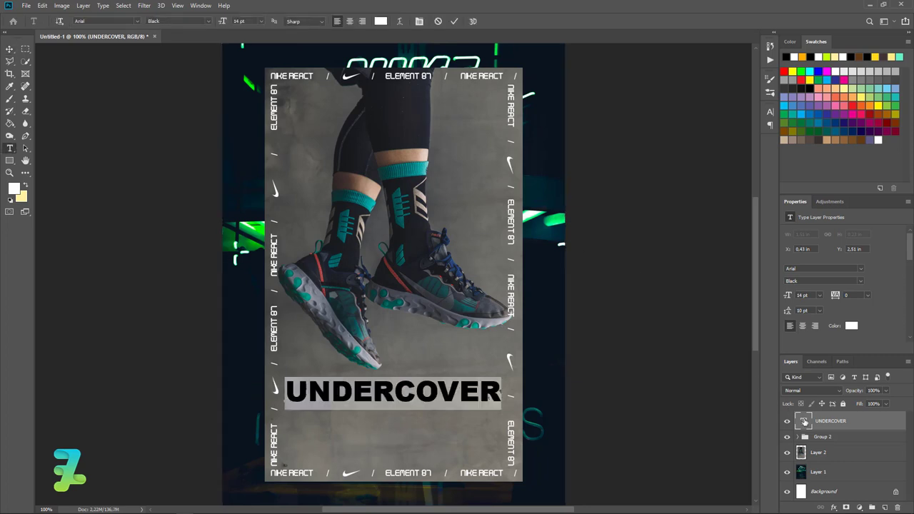
click(419, 22)
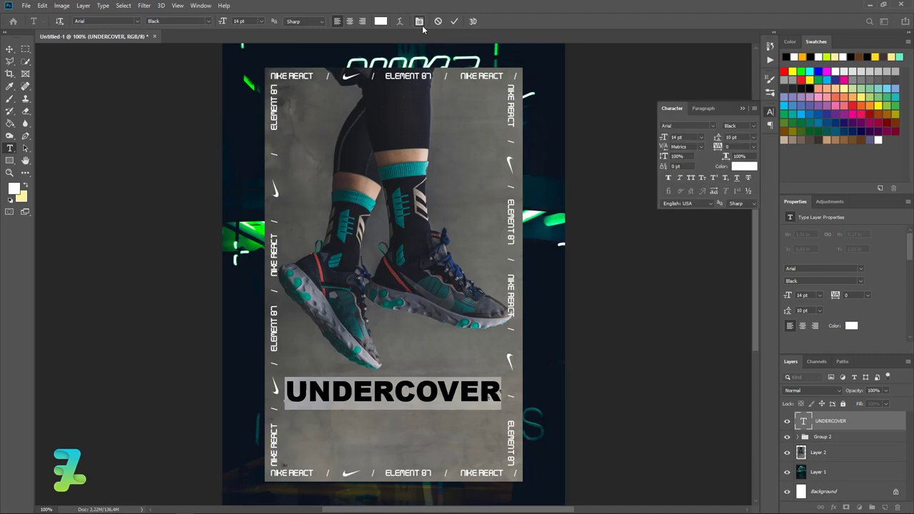
click(678, 179)
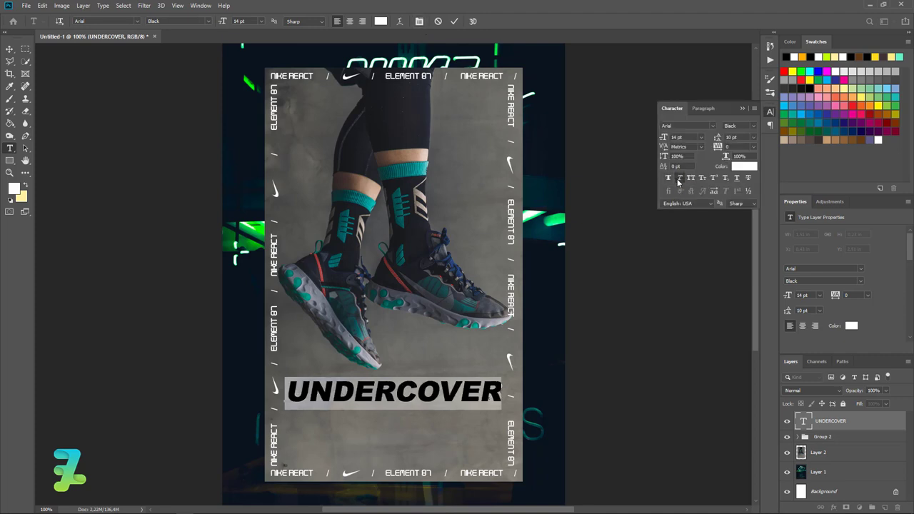
click(9, 51)
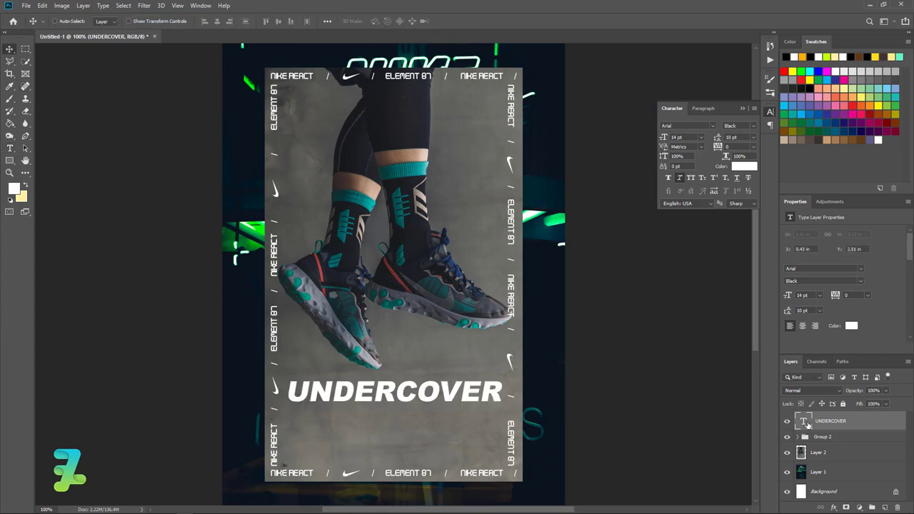
Scale the headline to about 92%, centre it horizontally, and nudge it up two steps.
key(ctrl+t)
drag(504, 383, 484, 393)
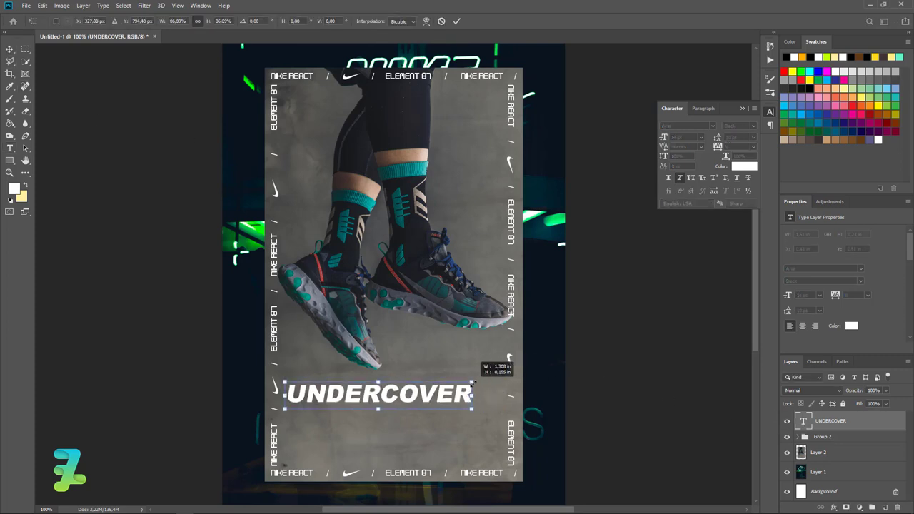
key(Return)
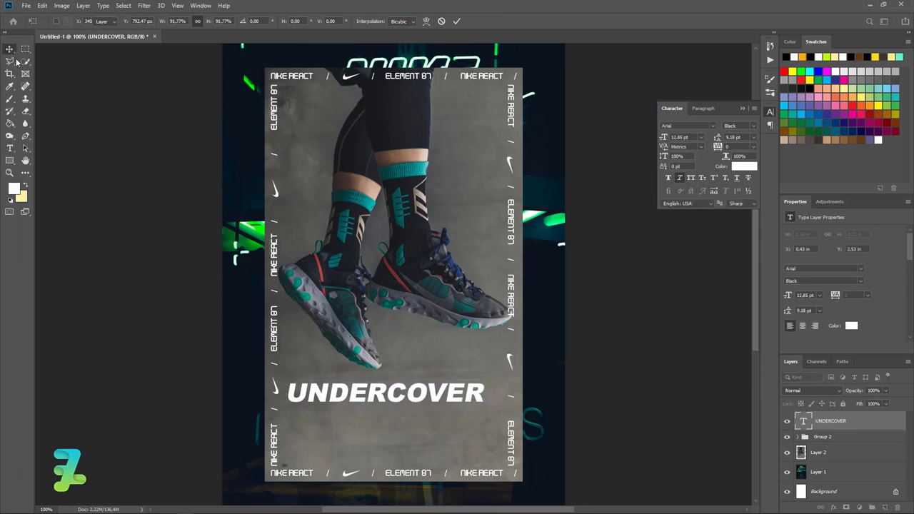
key(ctrl+a)
click(217, 21)
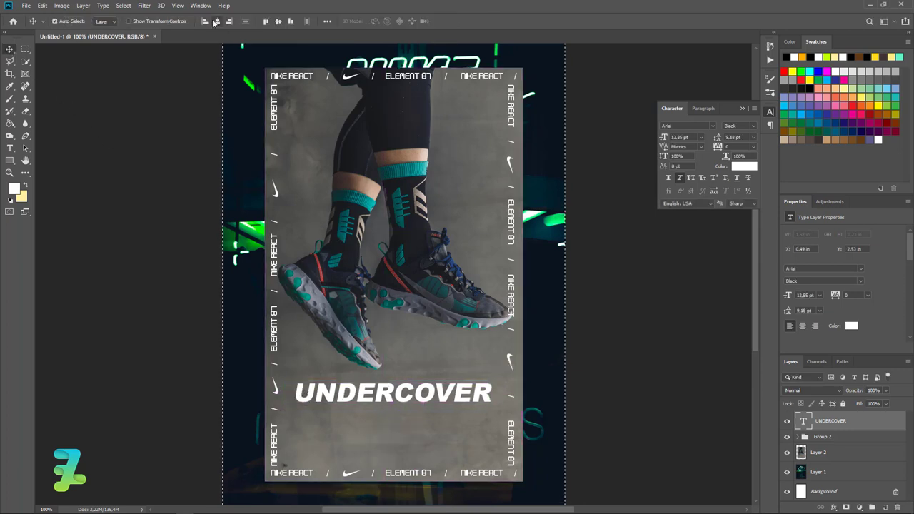
key(ctrl+d)
key(Up)
key(Up)
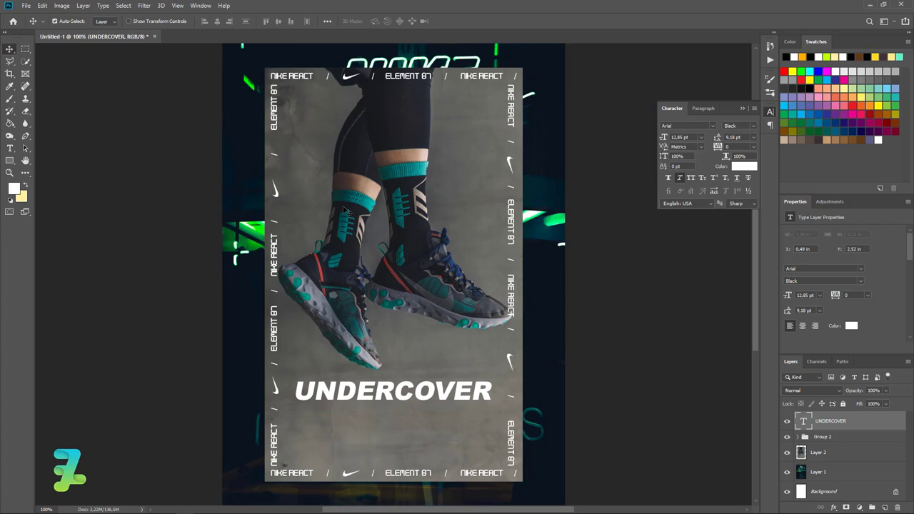
key(Up)
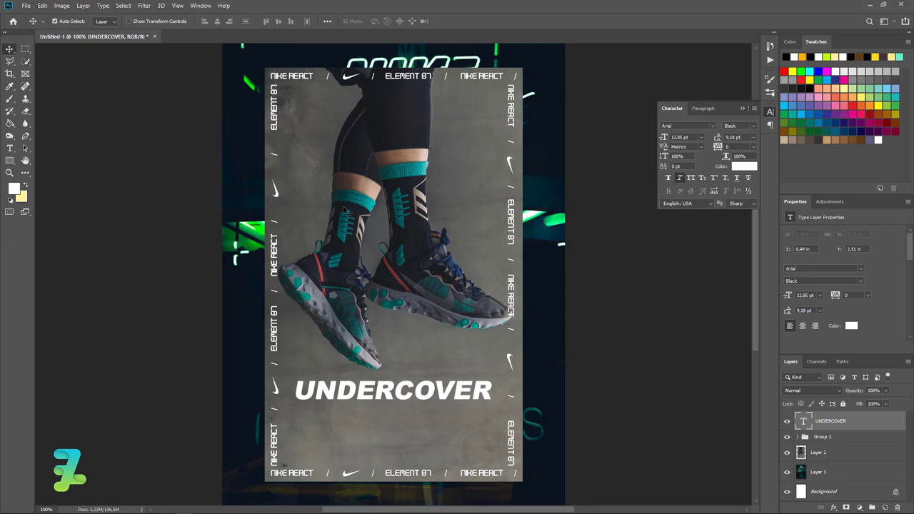
Alt-drag a copy of UNDERCOVER so it sits just below and overlaps the original.
mouse_move(345, 211)
mouse_down()
mouse_move(388, 362)
mouse_move(426, 407)
mouse_up()
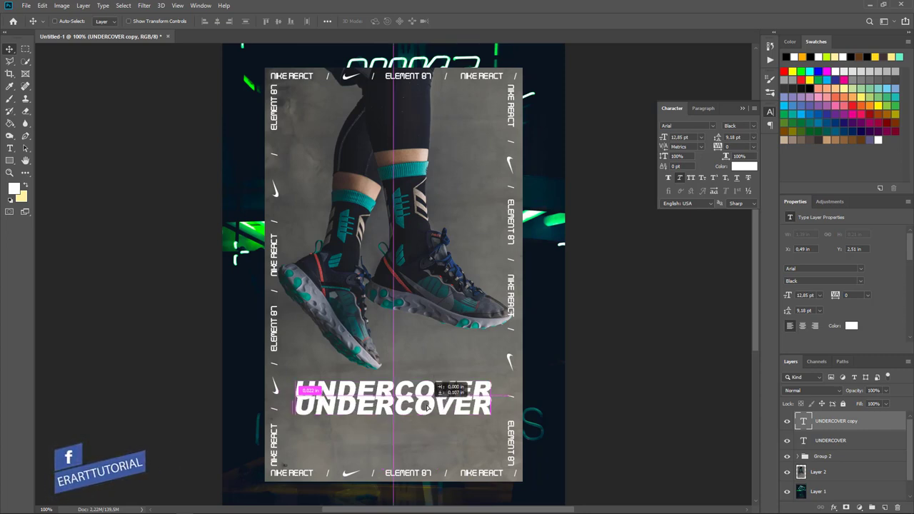
drag(426, 406, 430, 404)
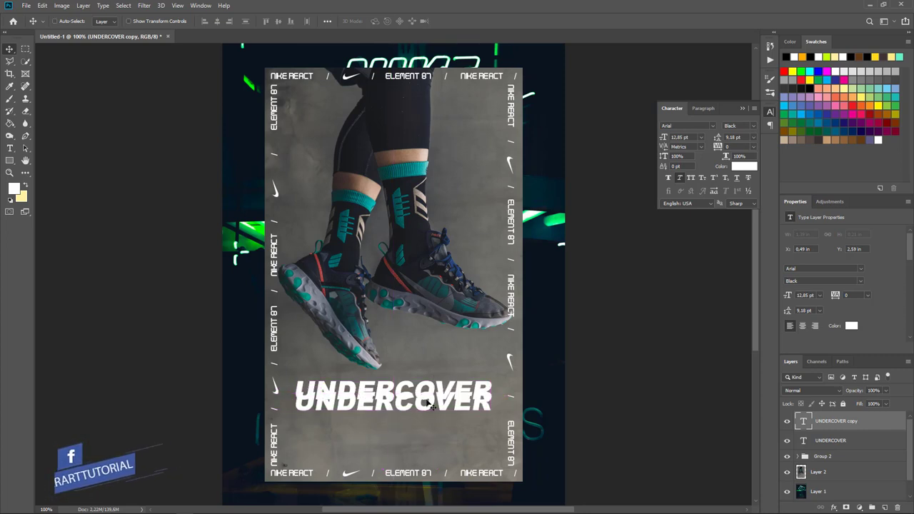
key(ctrl+plus)
Draw a thin Rectangular Marquee strip across the headline letters.
scroll(444, 406, down, 3)
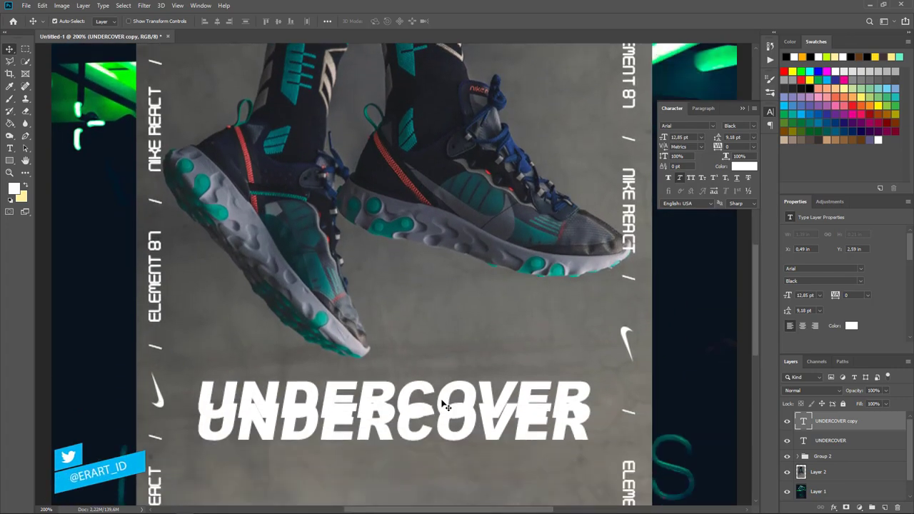
scroll(444, 405, down, 2)
scroll(400, 397, down, 1)
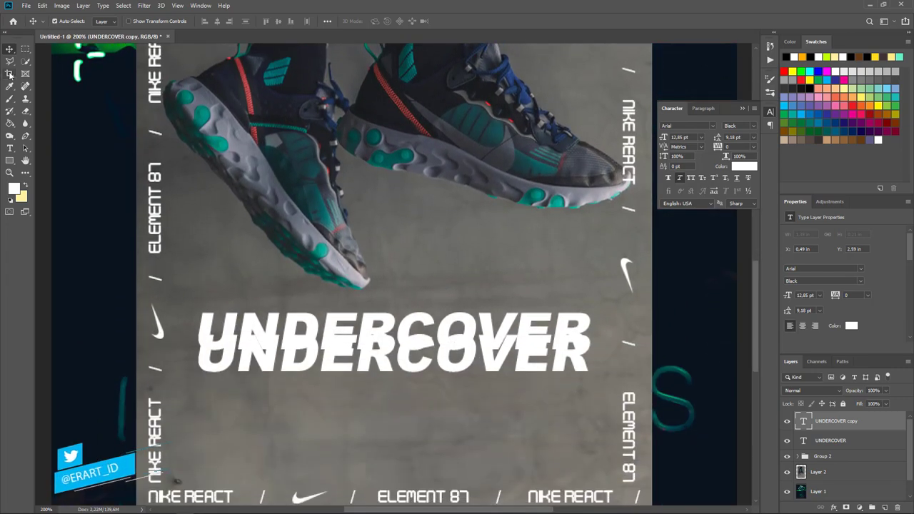
click(25, 49)
drag(200, 329, 593, 351)
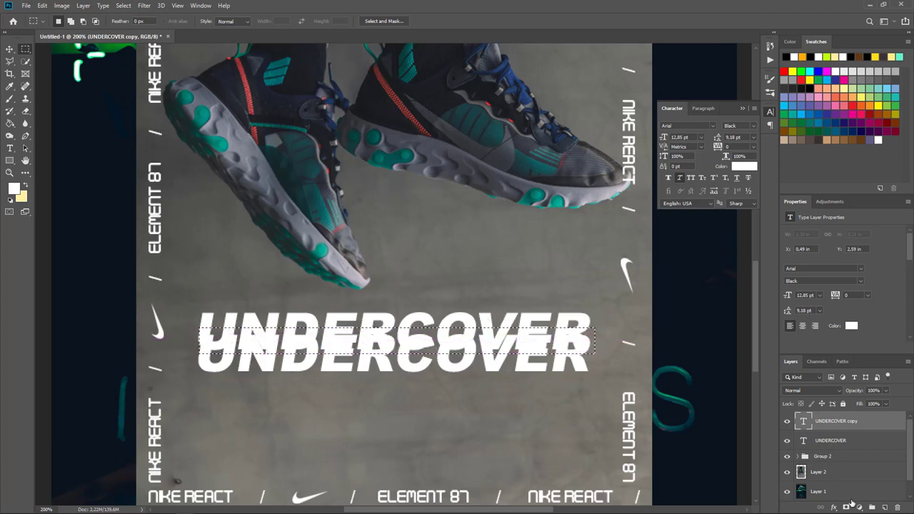
Give the UNDERCOVER copy an inverted layer mask from the strip selection.
click(848, 505)
click(848, 505)
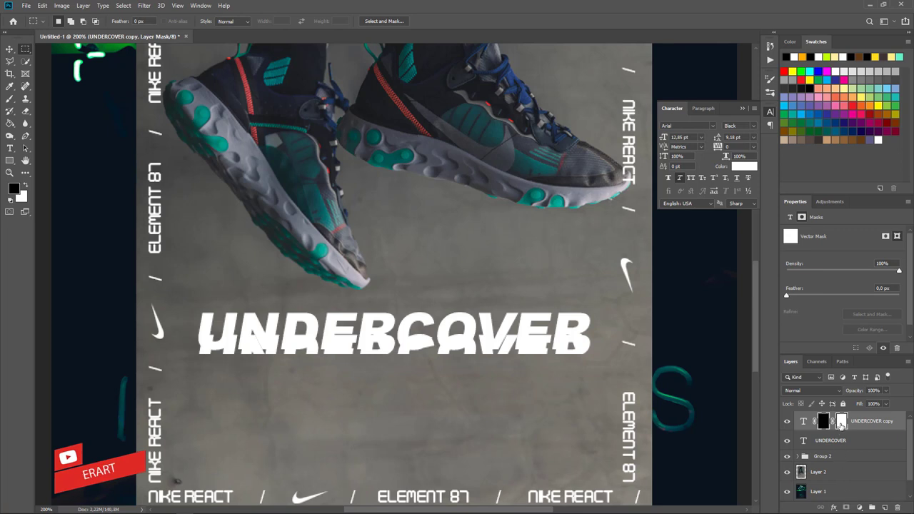
key(ctrl+z)
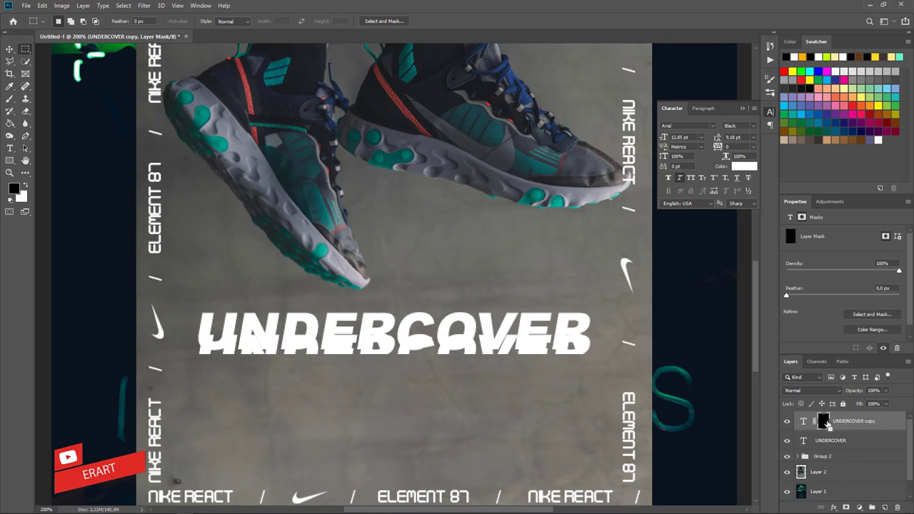
key(ctrl+i)
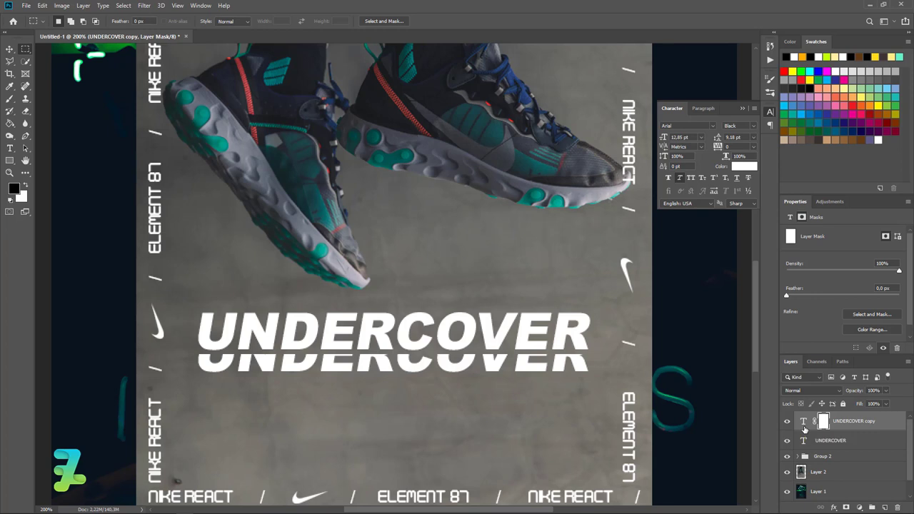
Duplicate the masked copy into a lower third UNDERCOVER line and select all three layers.
key(ctrl+j)
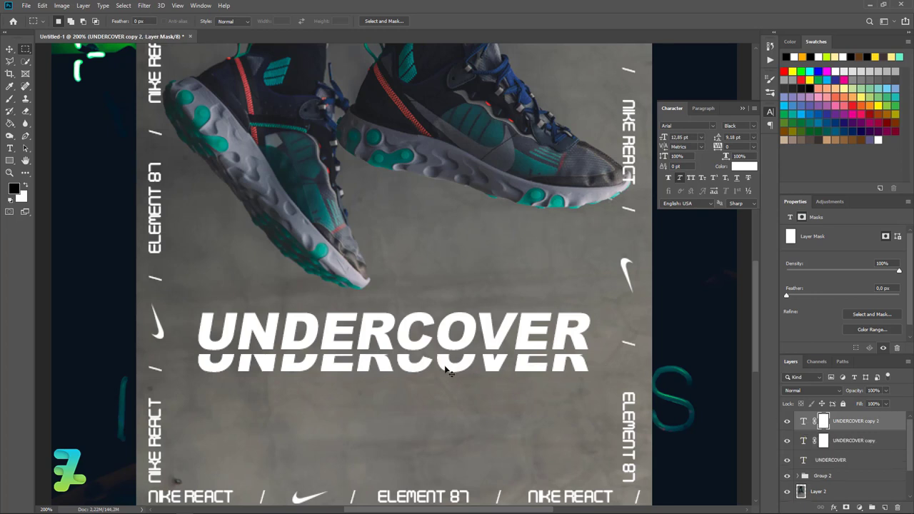
drag(424, 371, 425, 390)
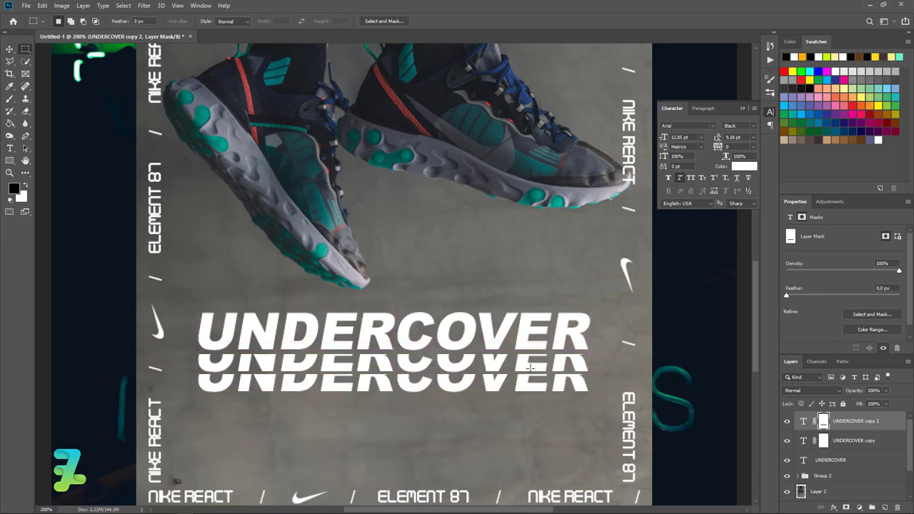
shift+click(855, 461)
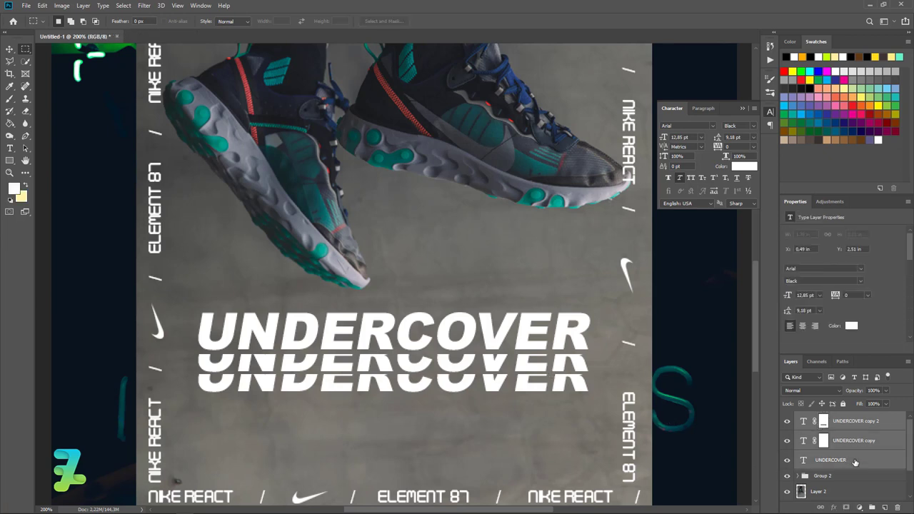
Group the three UNDERCOVER layers as Group 3 and check its contents.
key(ctrl+g)
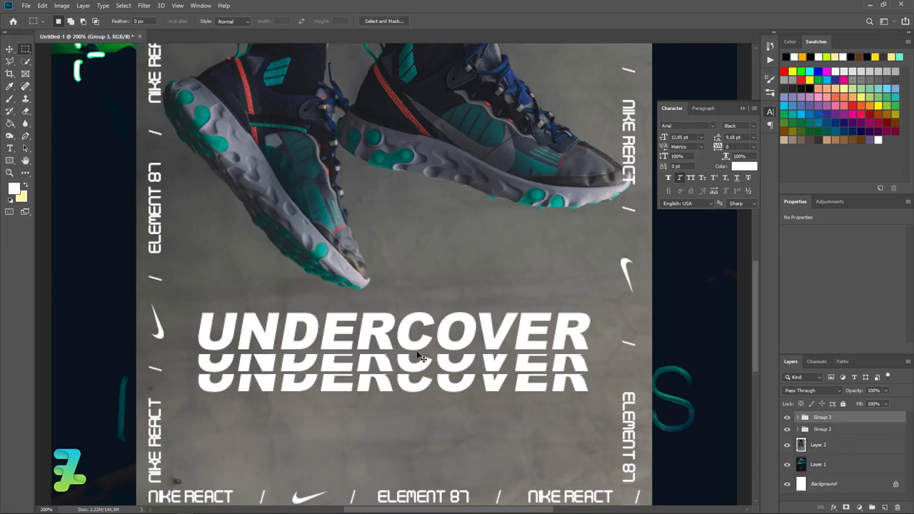
click(421, 363)
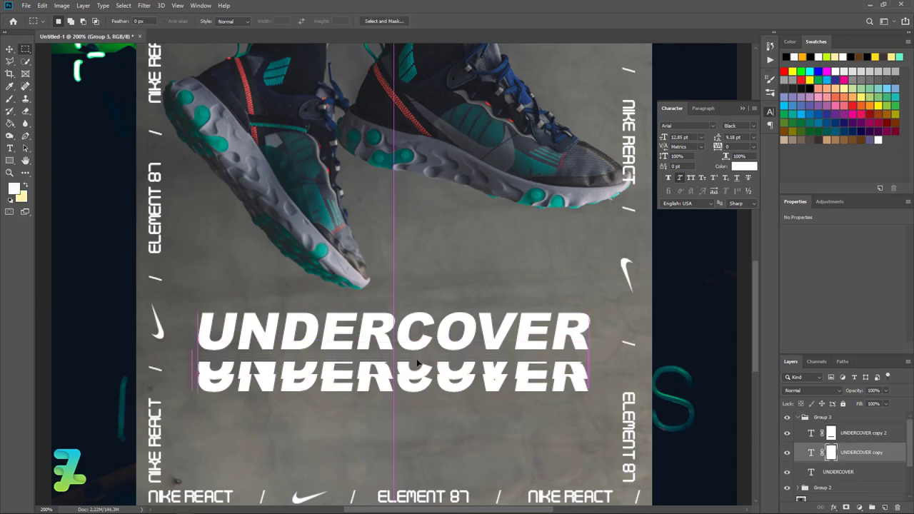
click(795, 421)
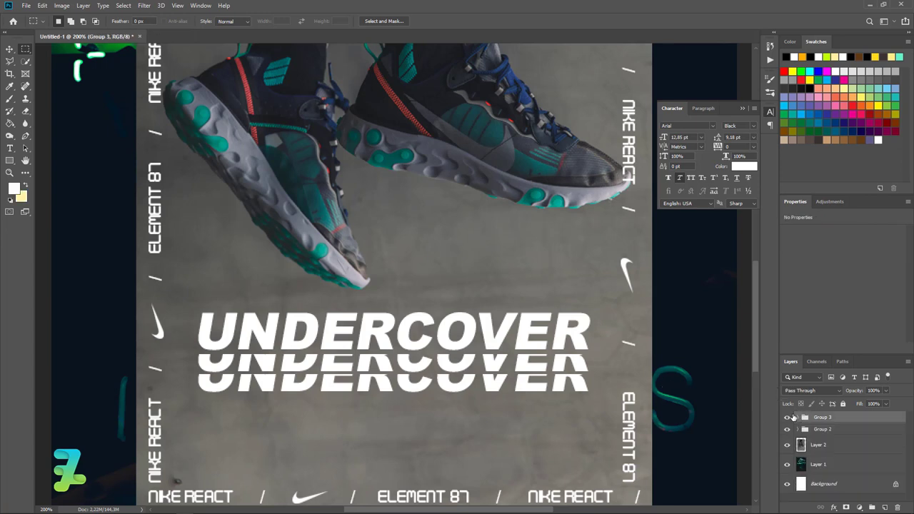
click(587, 343)
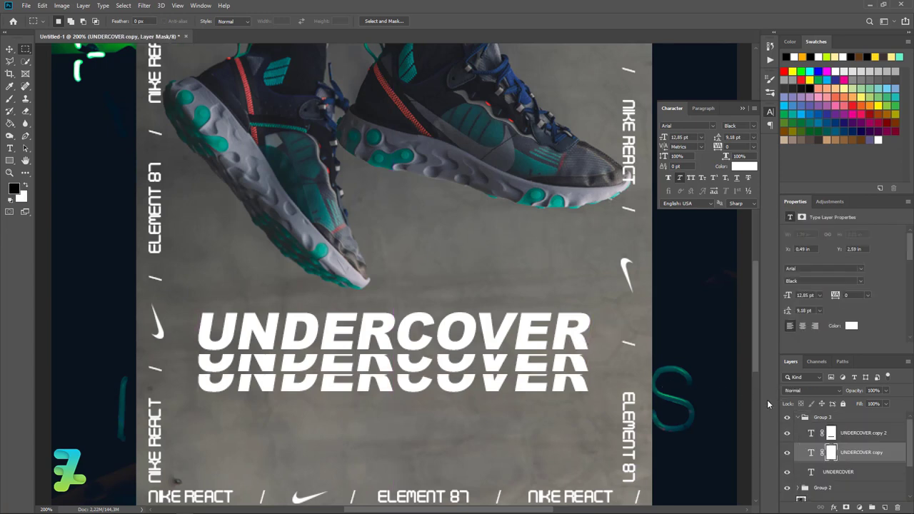
click(796, 419)
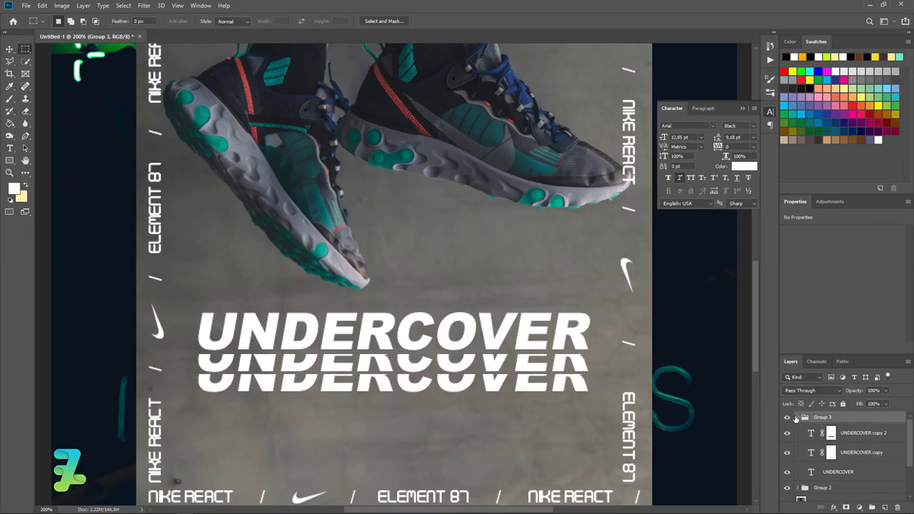
Close Group 3's blending options without changes and set the Move tool to auto-select.
double_click(797, 419)
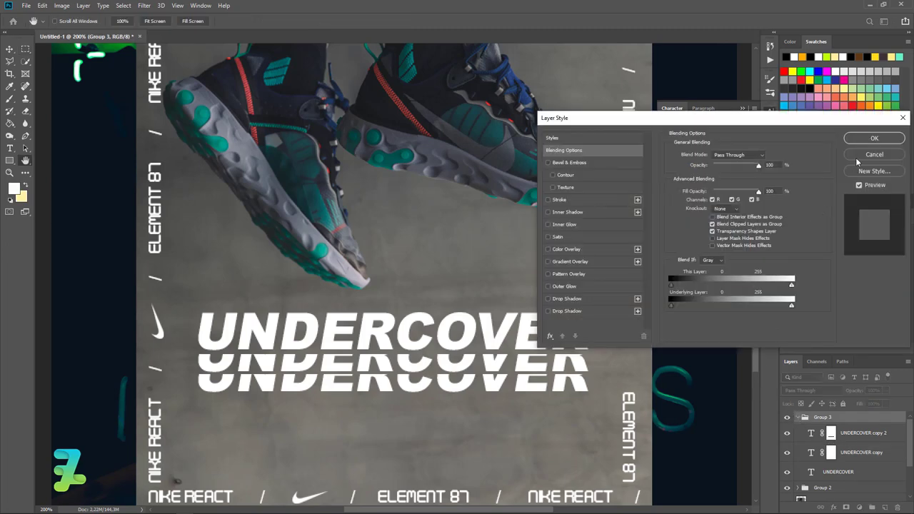
click(865, 155)
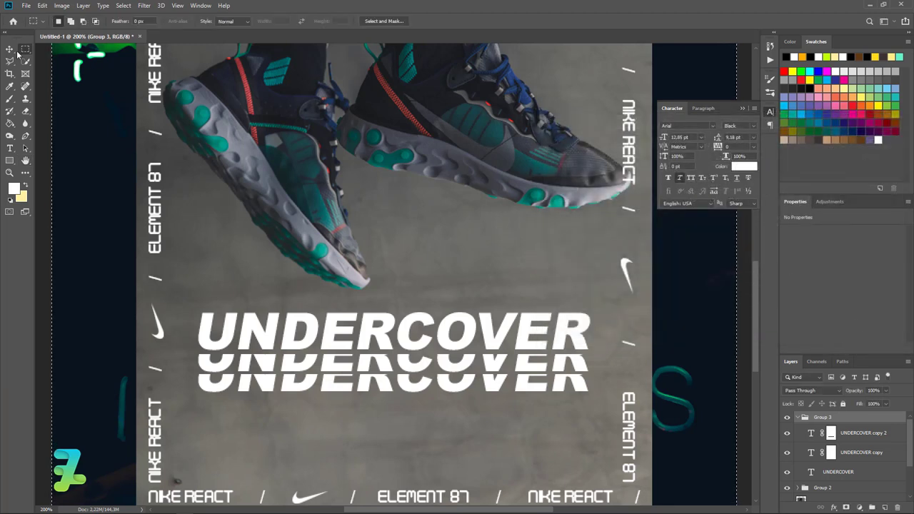
click(12, 50)
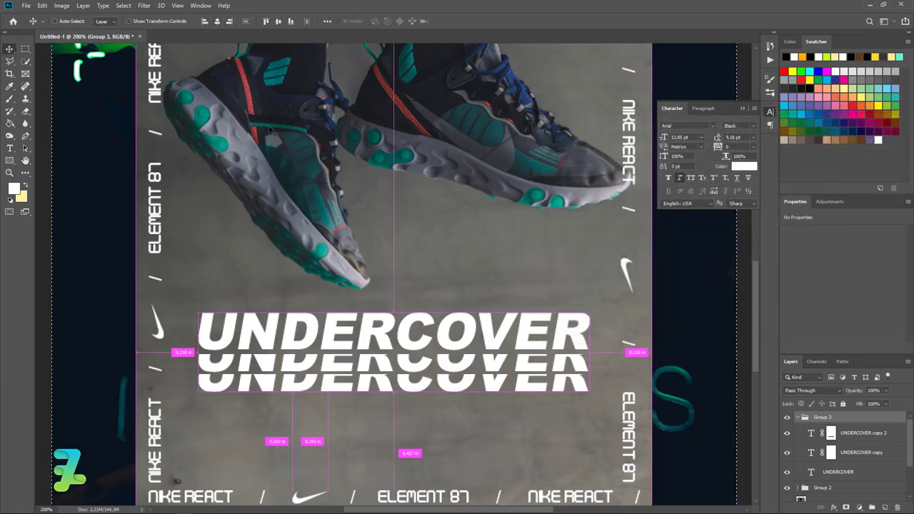
key(ctrl)
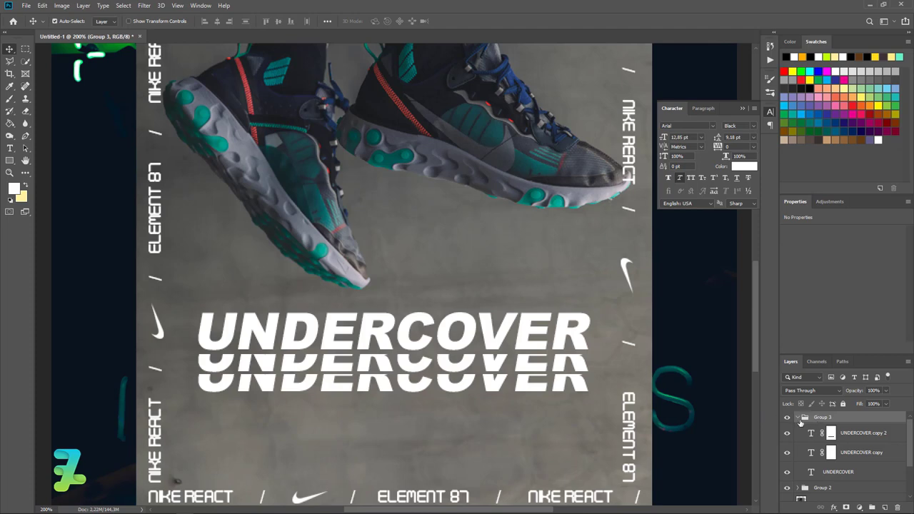
Convert Group 3 into an embedded smart object, dismissing the swatch prompt.
right_click(832, 418)
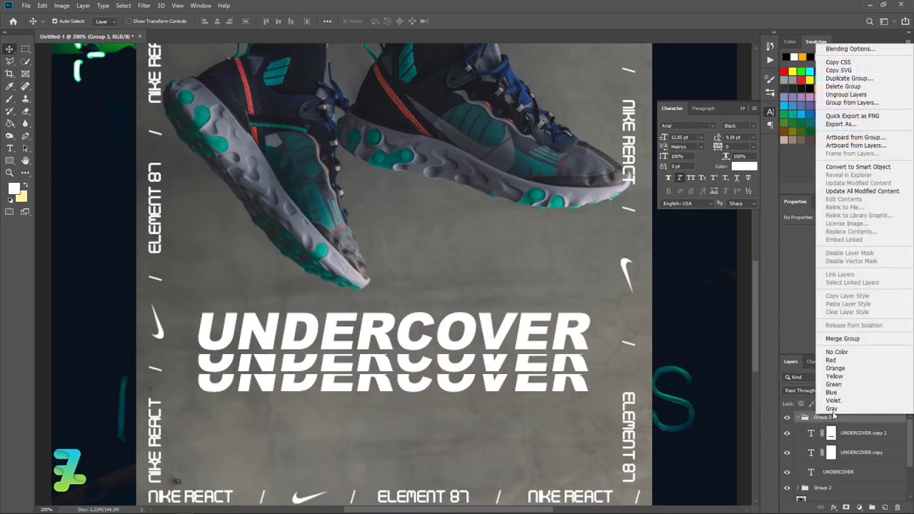
double_click(849, 171)
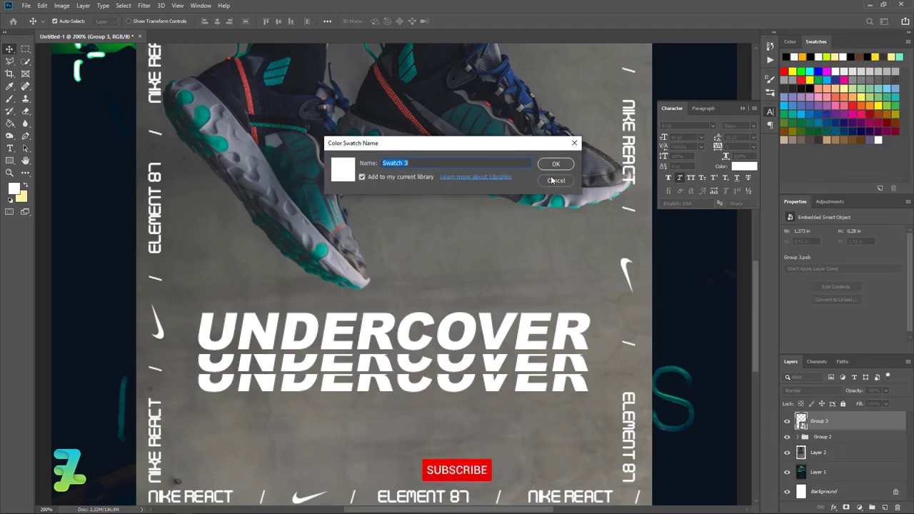
click(555, 180)
Move the UNDERCOVER smart object down to Y 2.65 in and view the poster at 66.7%.
mouse_move(510, 315)
mouse_down()
mouse_move(490, 345)
mouse_move(503, 397)
mouse_up()
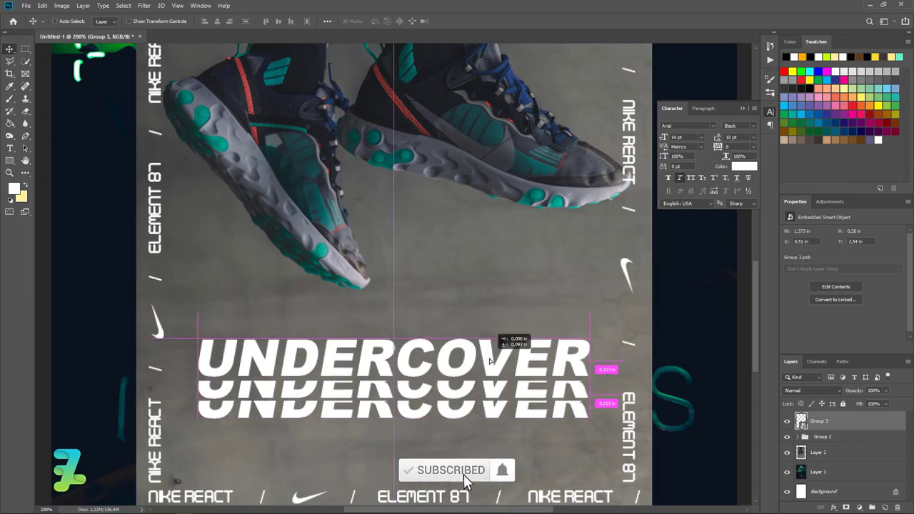
key(ctrl)
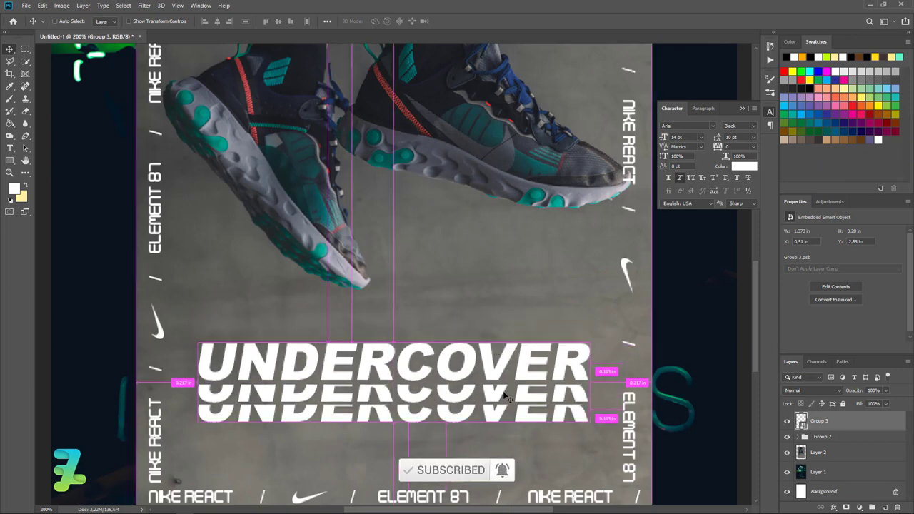
key(ctrl+minus)
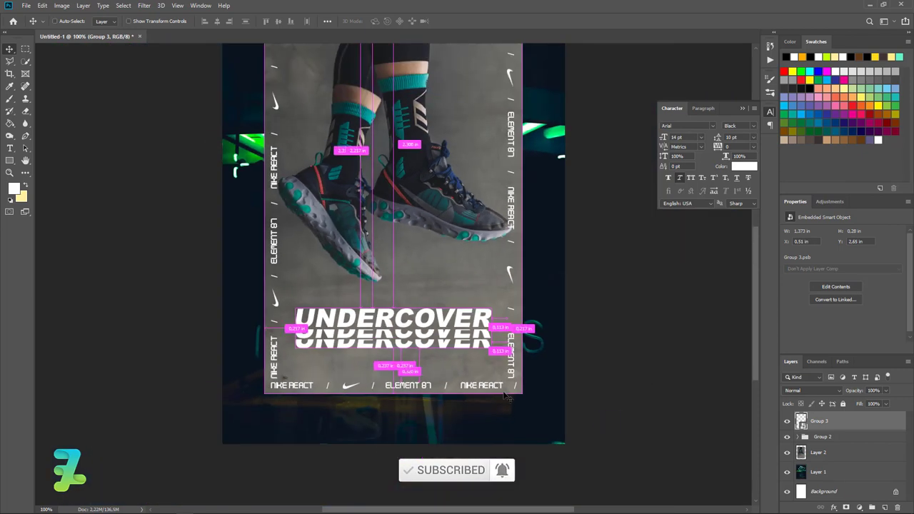
key(ctrl+minus)
key(ctrl+minus)
key(ctrl+plus)
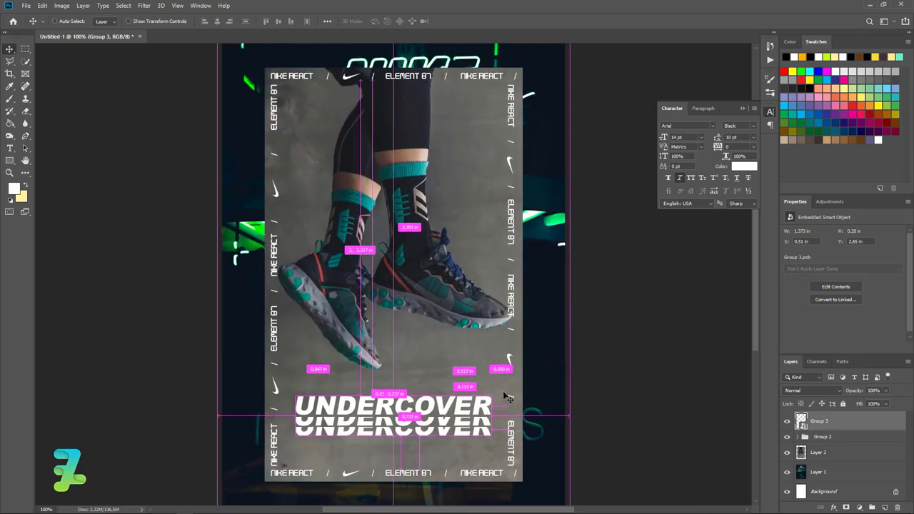
key(ctrl+minus)
key(ctrl+plus)
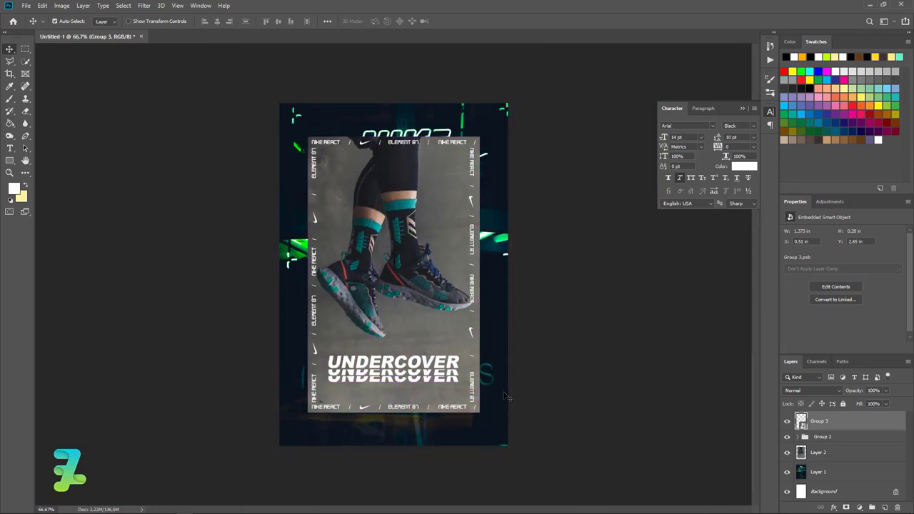